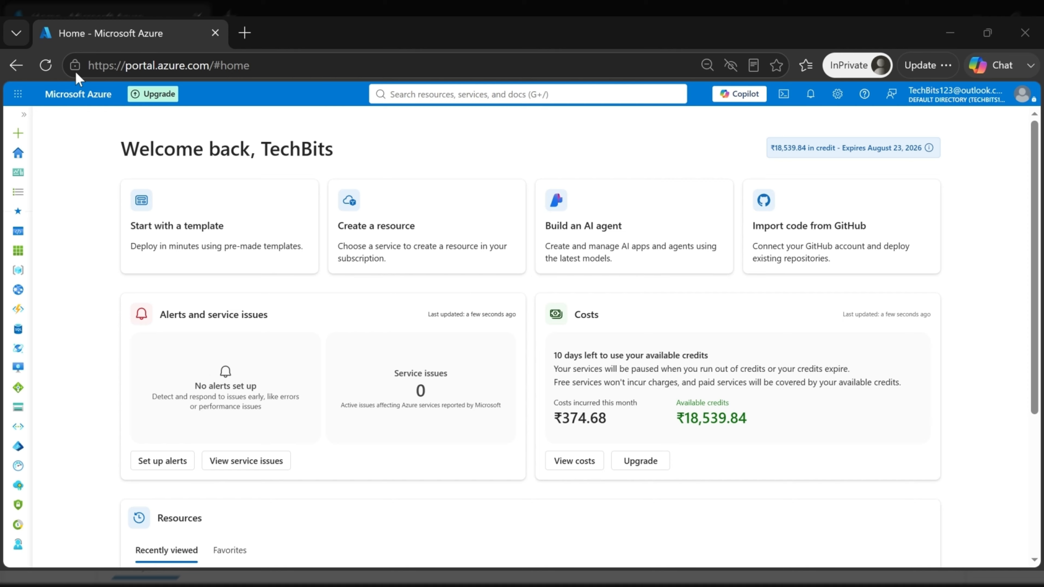
# Refresh the portal home page, search the portal for "storage" and open the storage accounts list.
pyautogui.click(45, 66)
pyautogui.click(401, 91)
pyautogui.write('st')
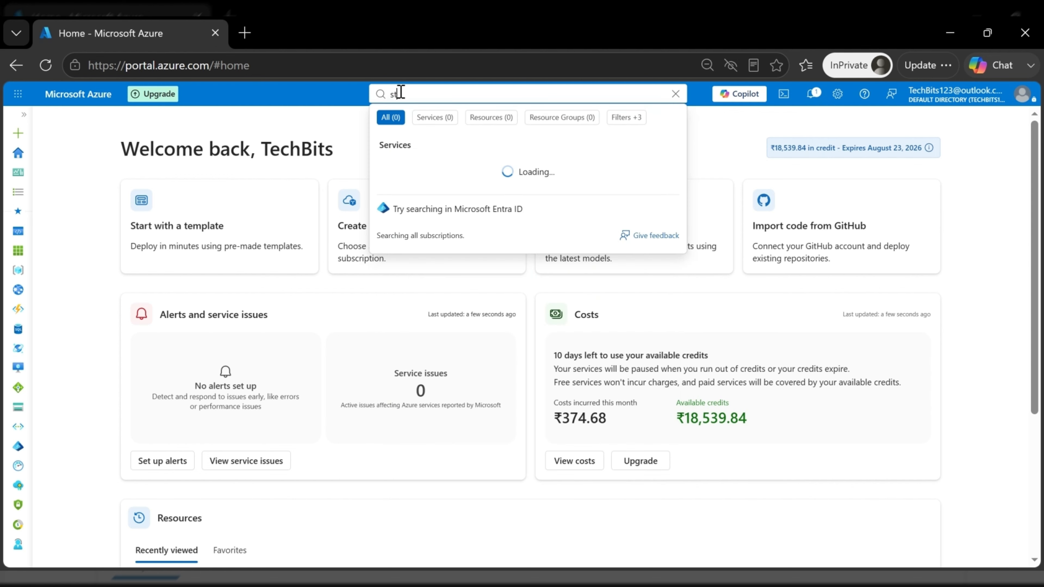
pyautogui.write('orage')
pyautogui.click(451, 172)
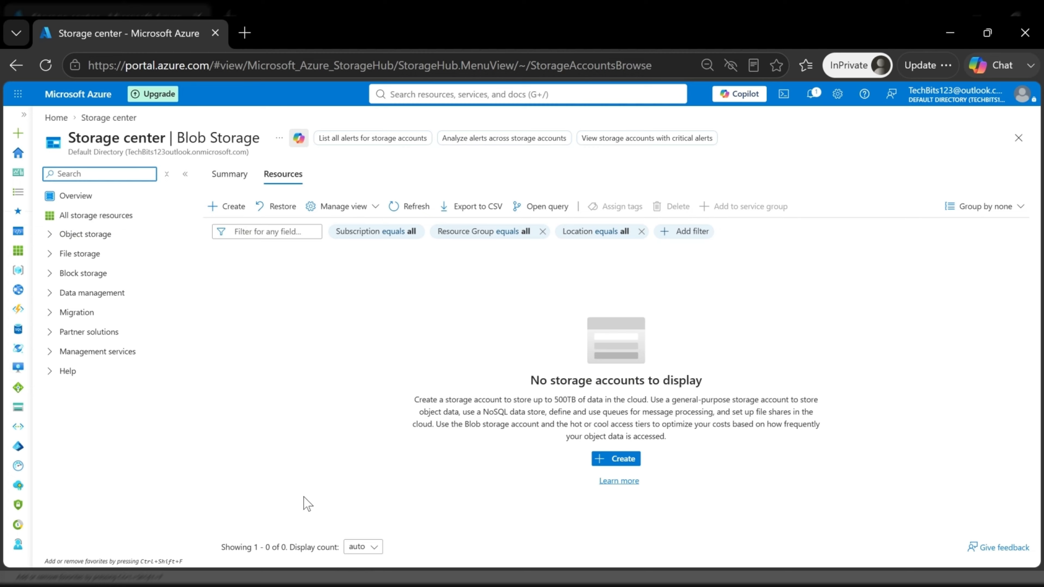
# Start creating a storage account and add a new resource group named RG-TechBits-Storage-Demo for it.
pyautogui.hotkey('alt', 'Tab')
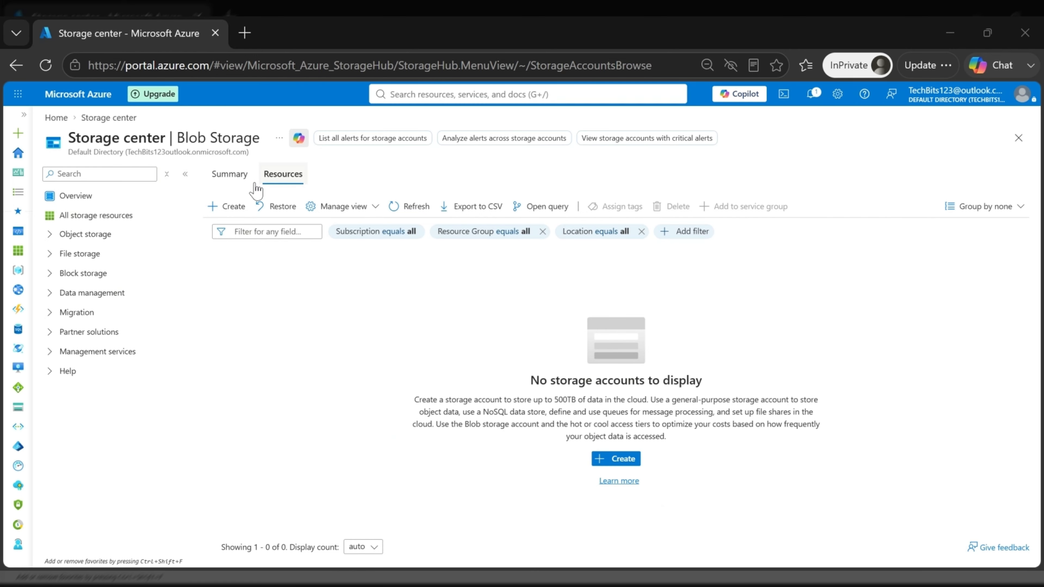
pyautogui.click(234, 207)
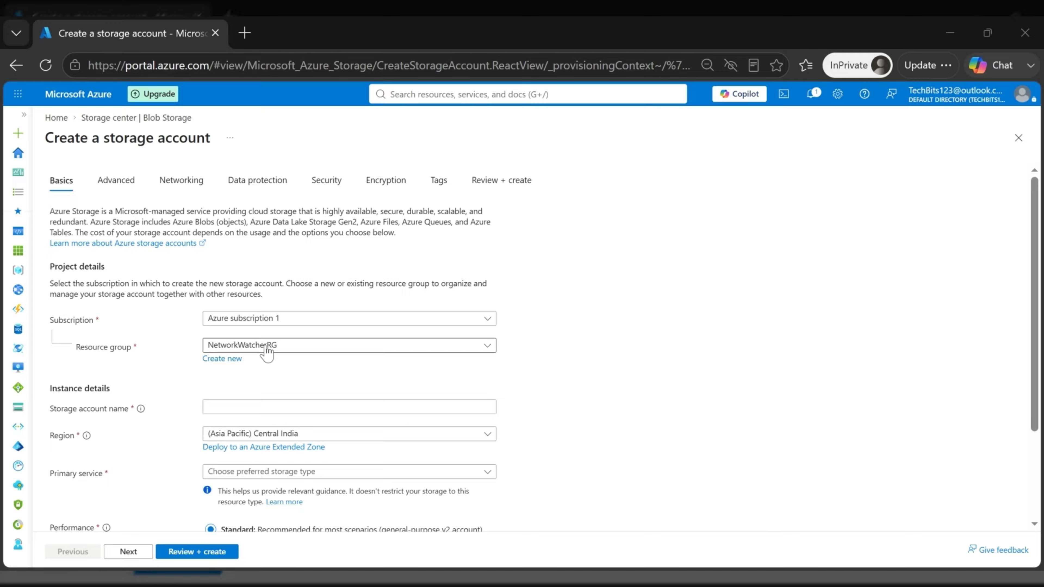
pyautogui.click(288, 351)
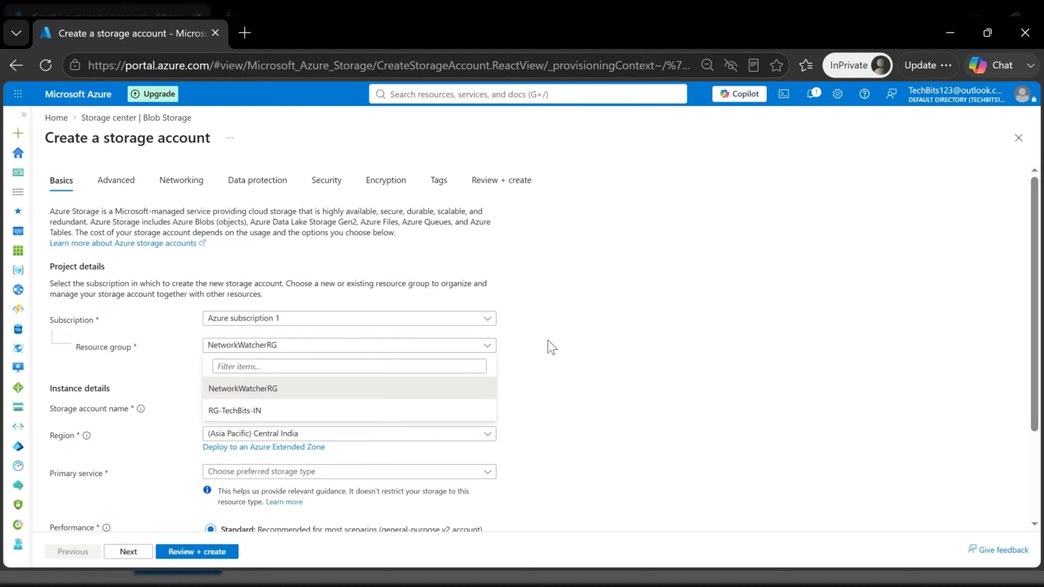
pyautogui.click(551, 347)
pyautogui.click(223, 359)
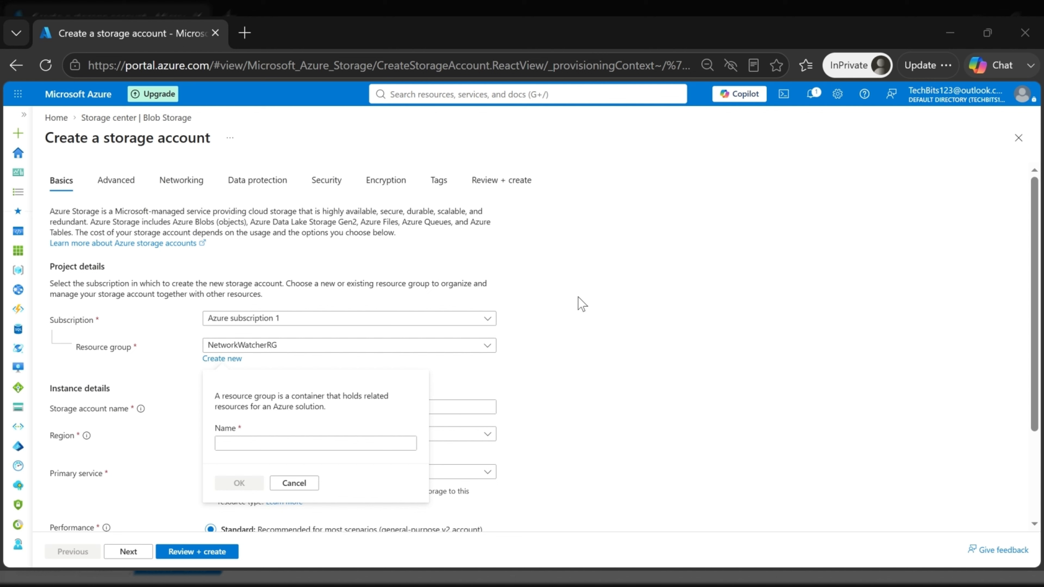
pyautogui.click(292, 451)
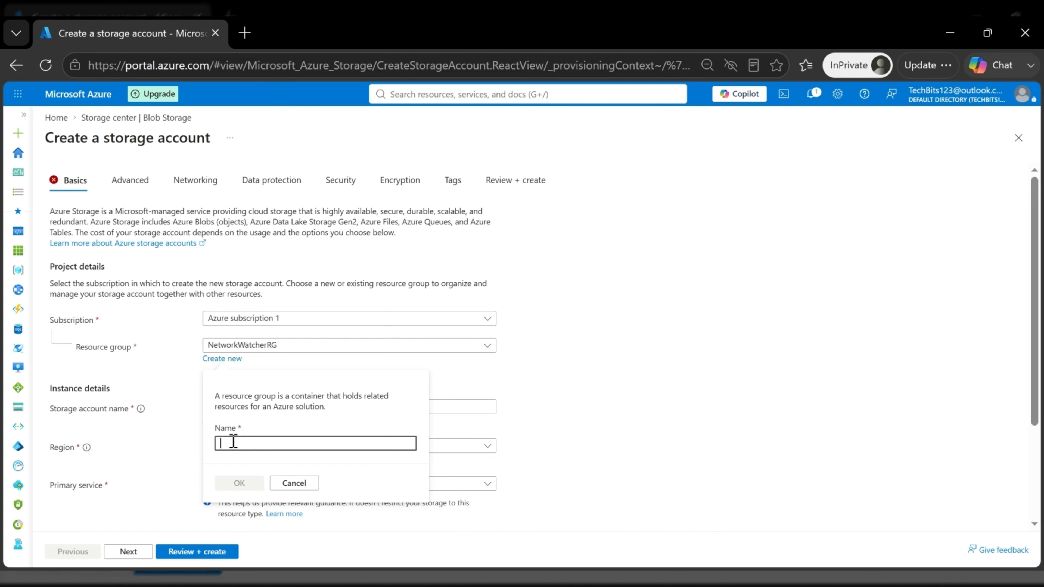
pyautogui.write('RG-TechBits-Storage-Demo')
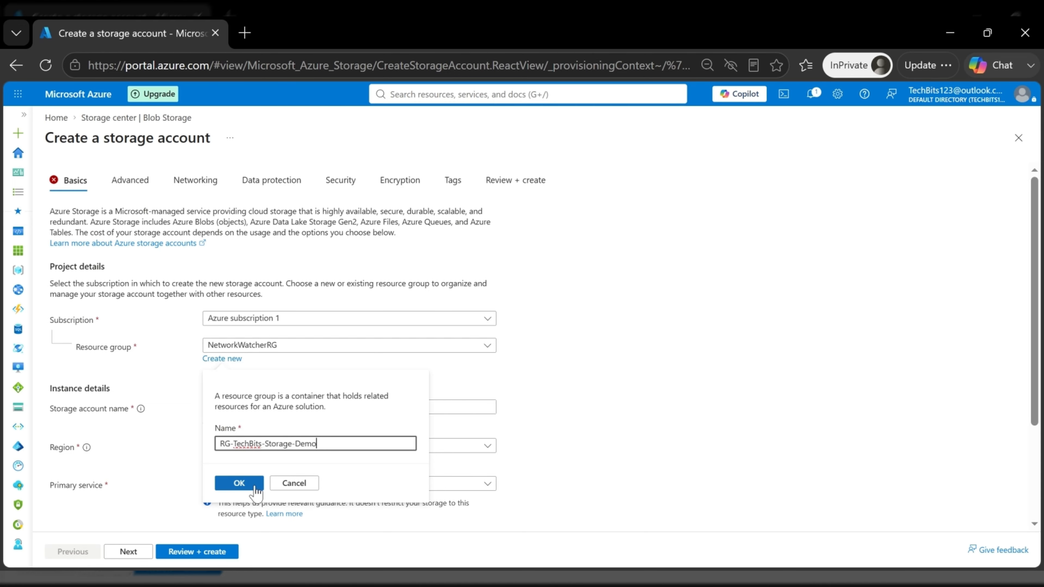
pyautogui.click(240, 483)
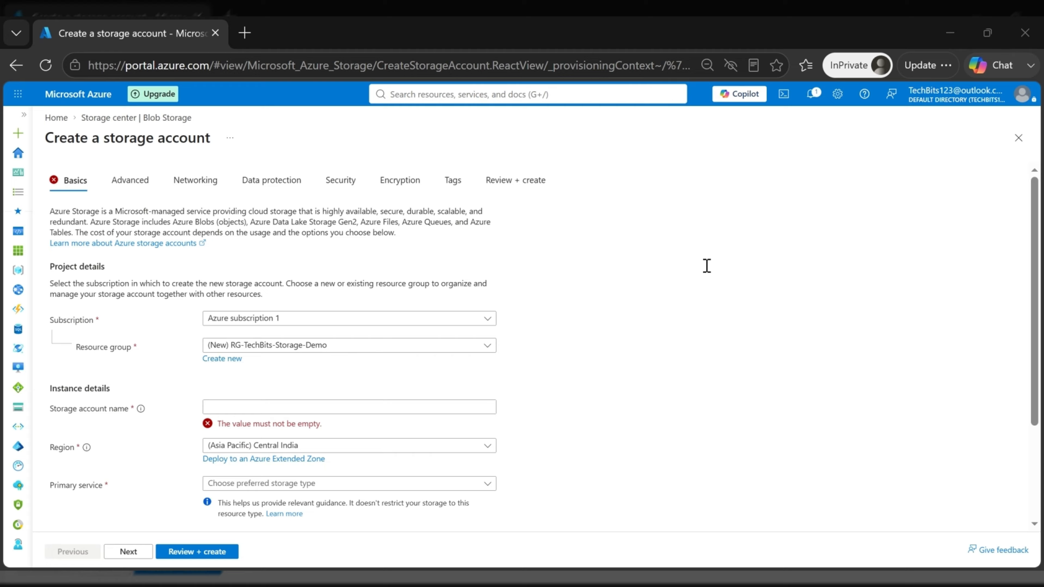
# Name the storage account sttechbitsdemo01 in the instance details.
pyautogui.click(246, 407)
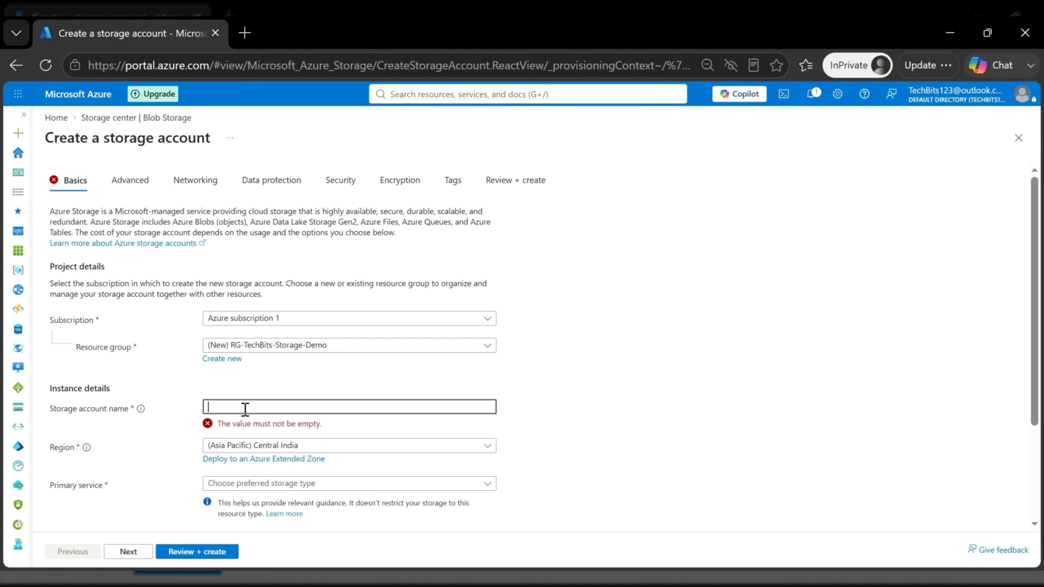
pyautogui.write('sttechbitsdemo01')
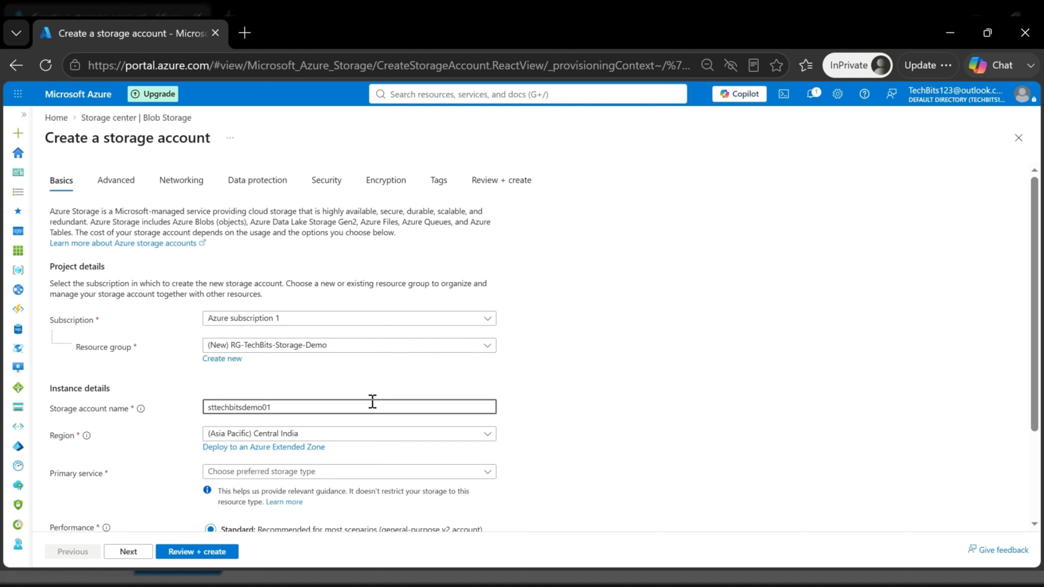
pyautogui.scroll(-2, 567, 398)
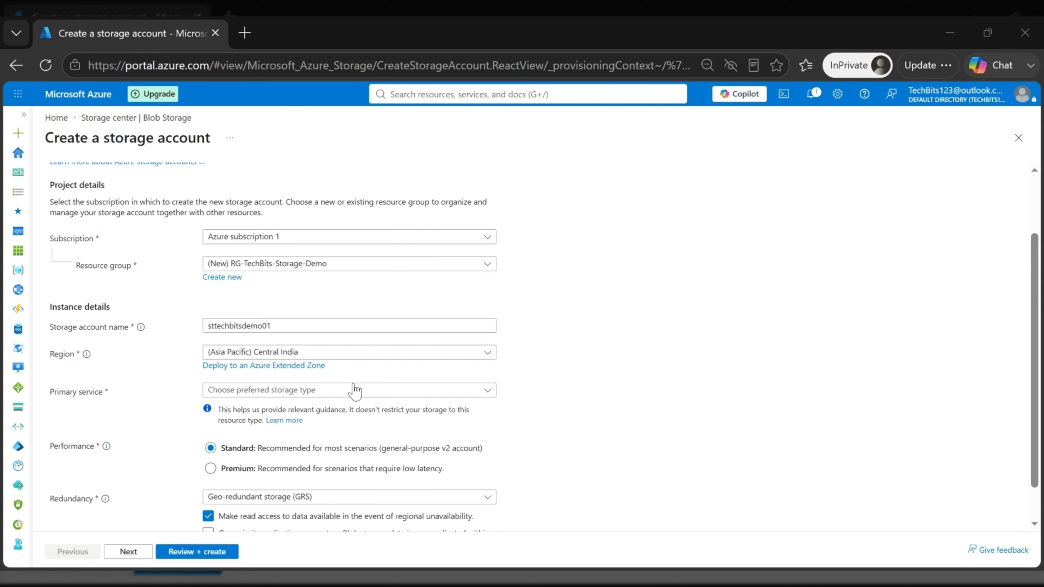
pyautogui.click(289, 326)
pyautogui.moveTo(289, 326); pyautogui.dragTo(166, 332)
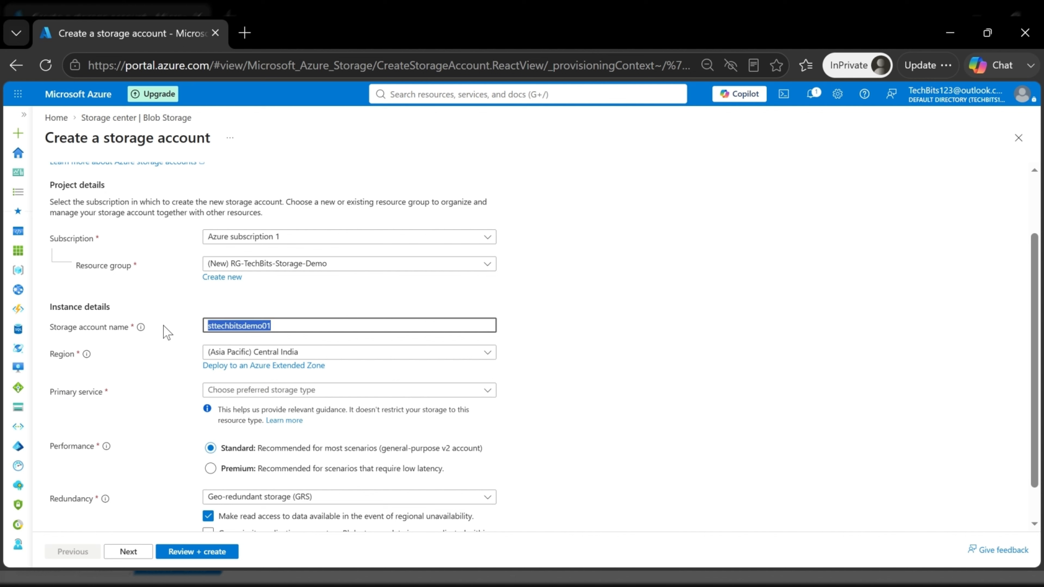
pyautogui.write('https://sttechbitsdemo01.blob.core.windows.net')
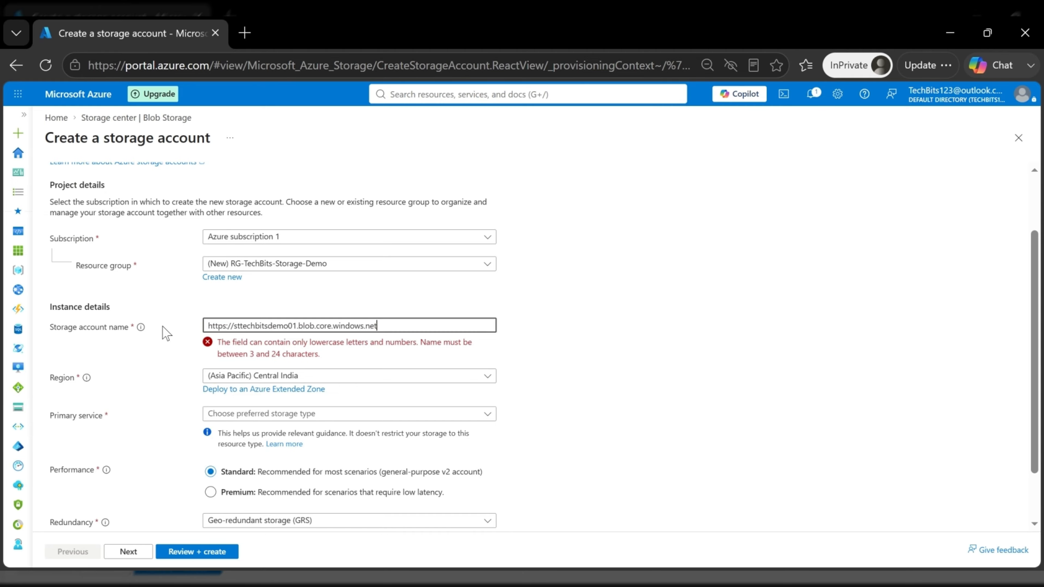
pyautogui.hotkey('ctrl', 'z')
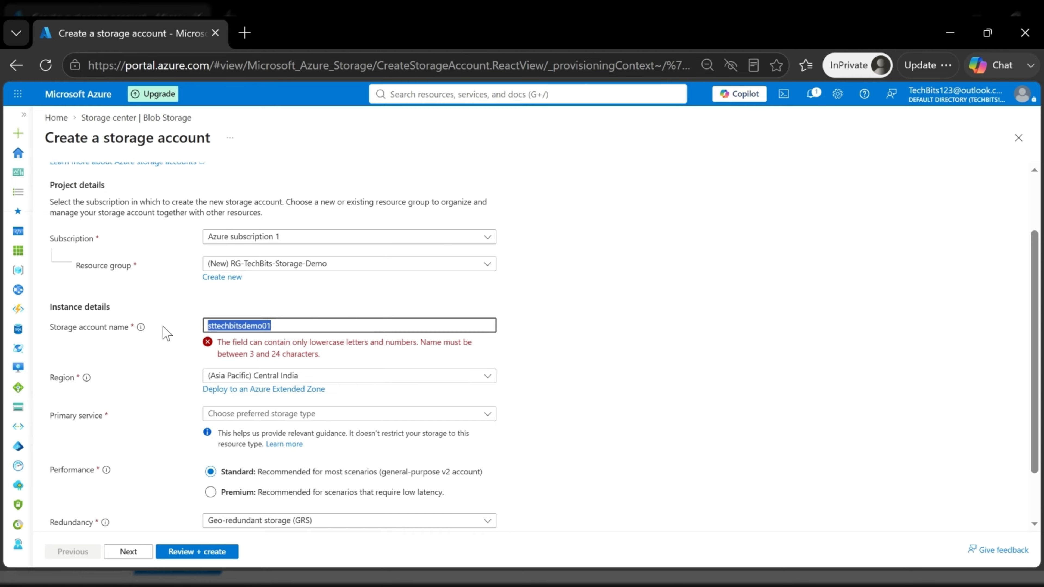
pyautogui.click(543, 342)
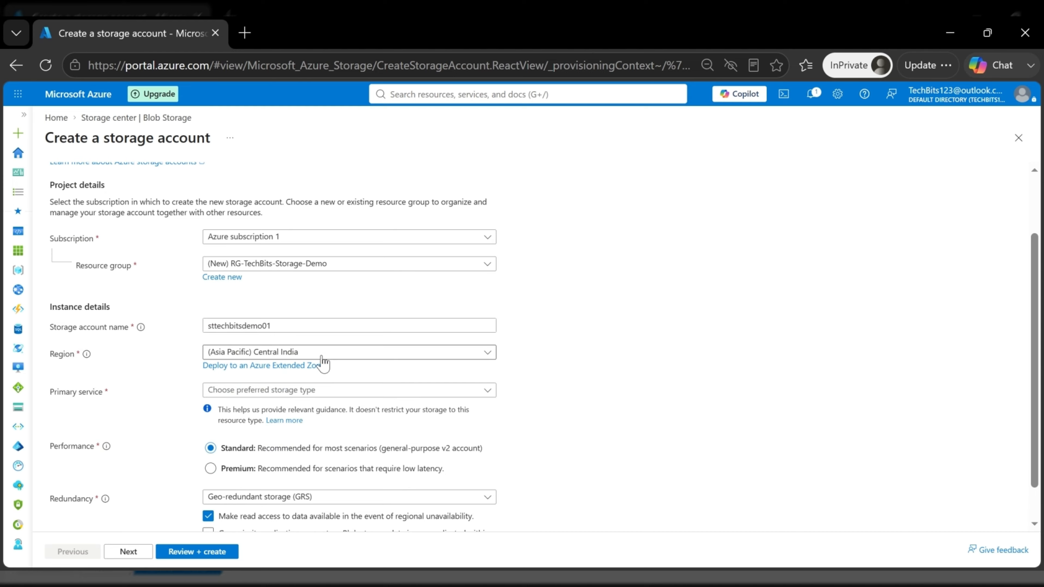
# Set the primary service to Azure Blob Storage or Azure Data Lake Storage and the redundancy to Locally redundant storage (LRS).
pyautogui.click(340, 391)
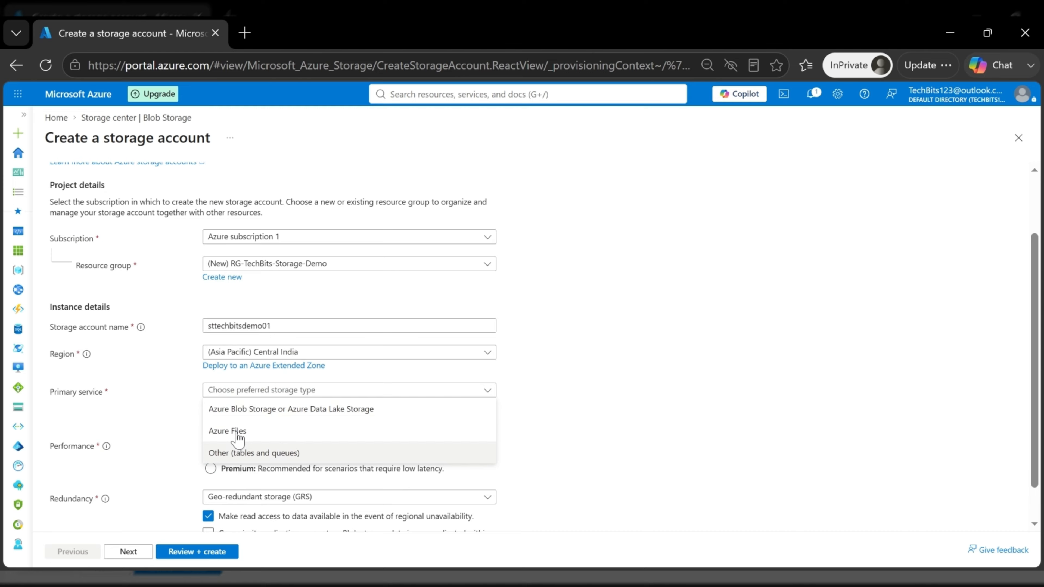
pyautogui.click(229, 411)
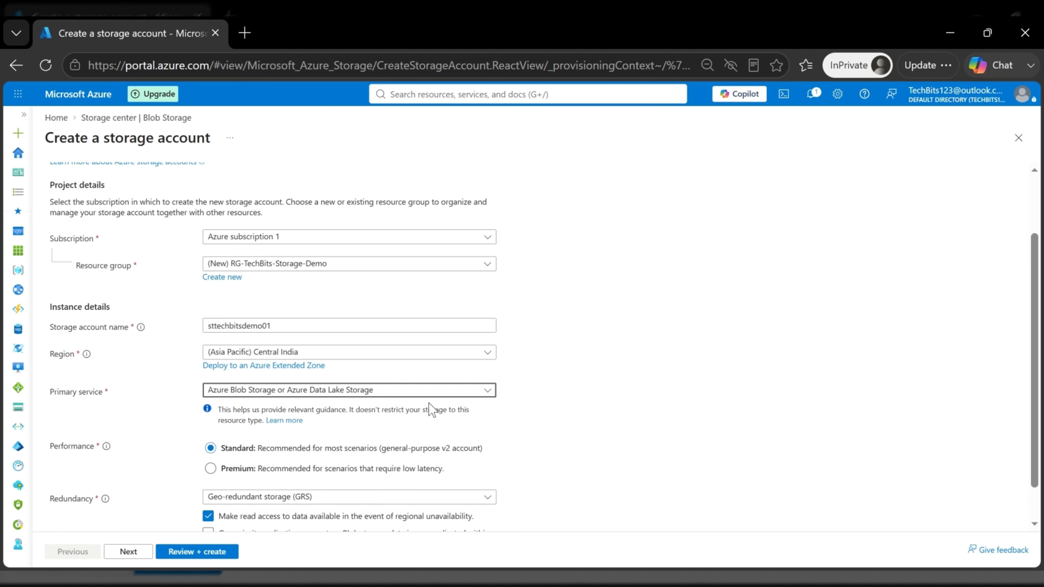
pyautogui.scroll(-1, 561, 409)
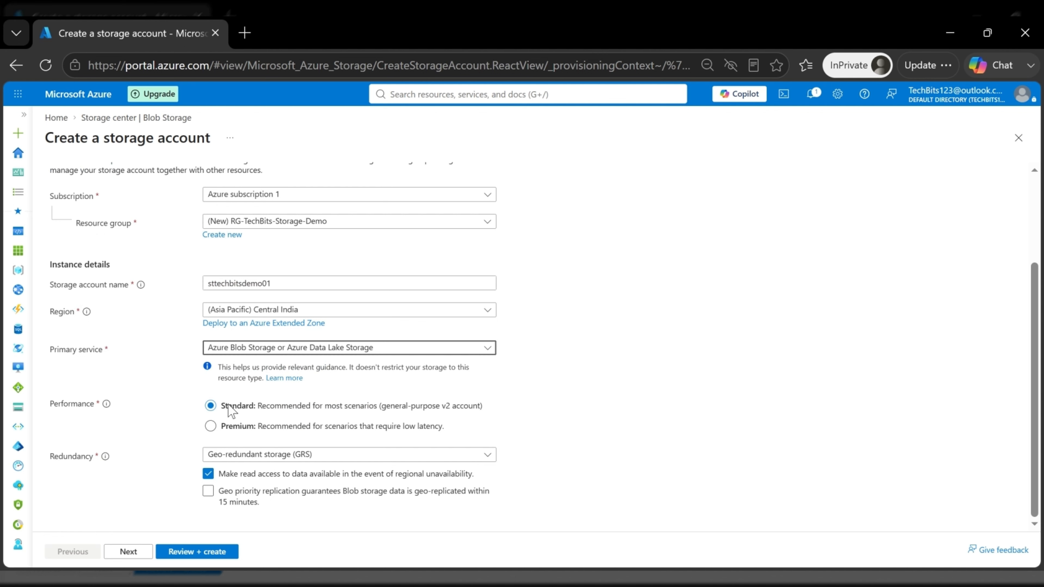
pyautogui.click(323, 456)
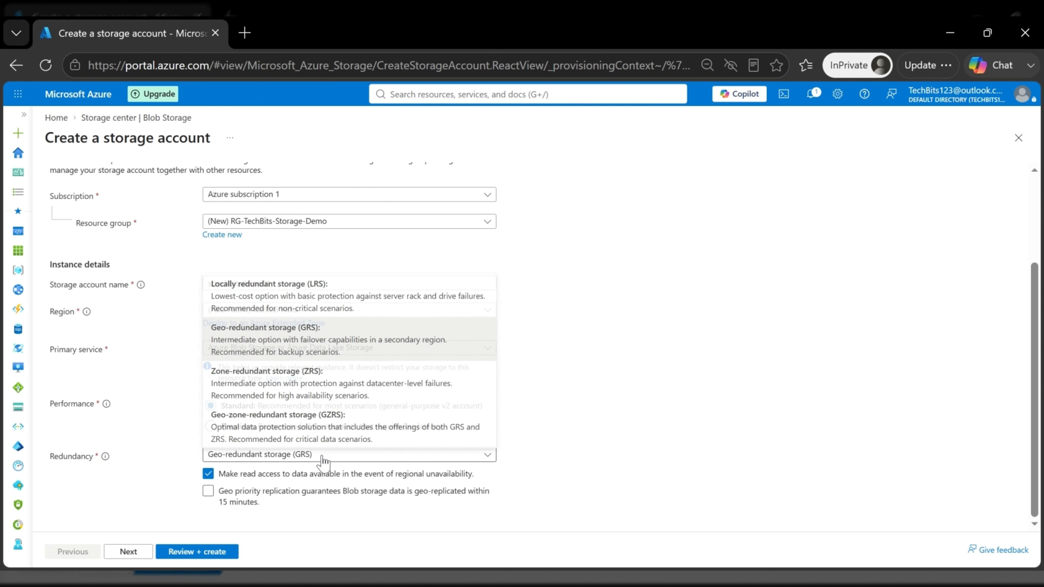
pyautogui.click(262, 312)
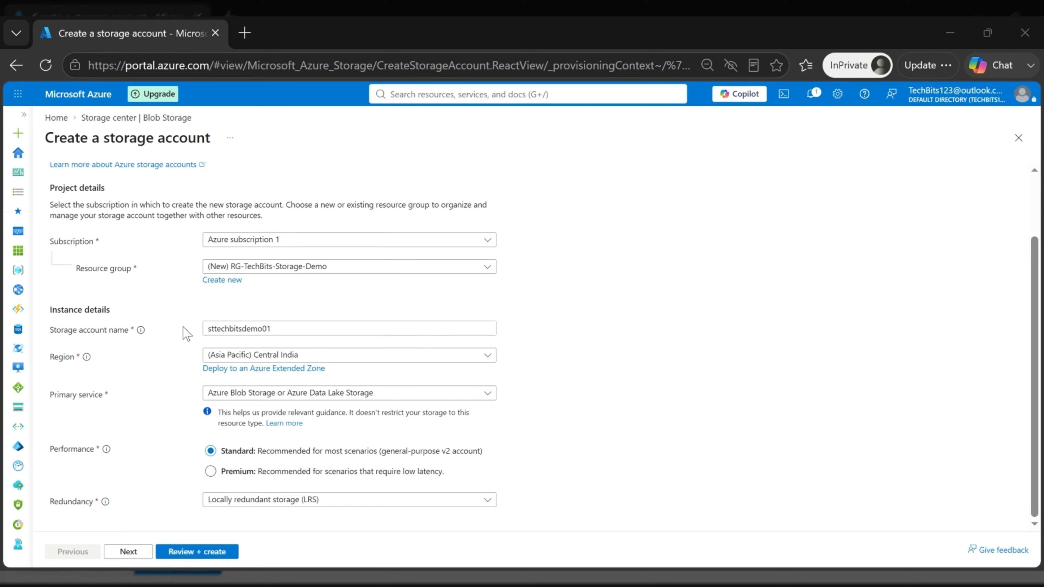
# Review the Basics and Advanced settings, accept the Advanced defaults with the Hot access tier, and continue to Networking.
pyautogui.scroll(2, 187, 334)
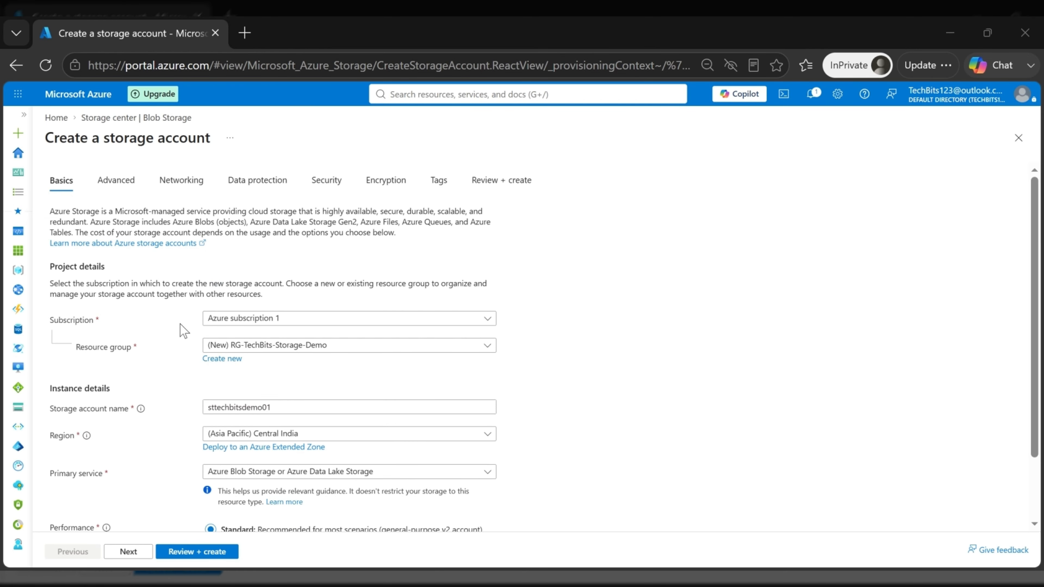
pyautogui.click(129, 552)
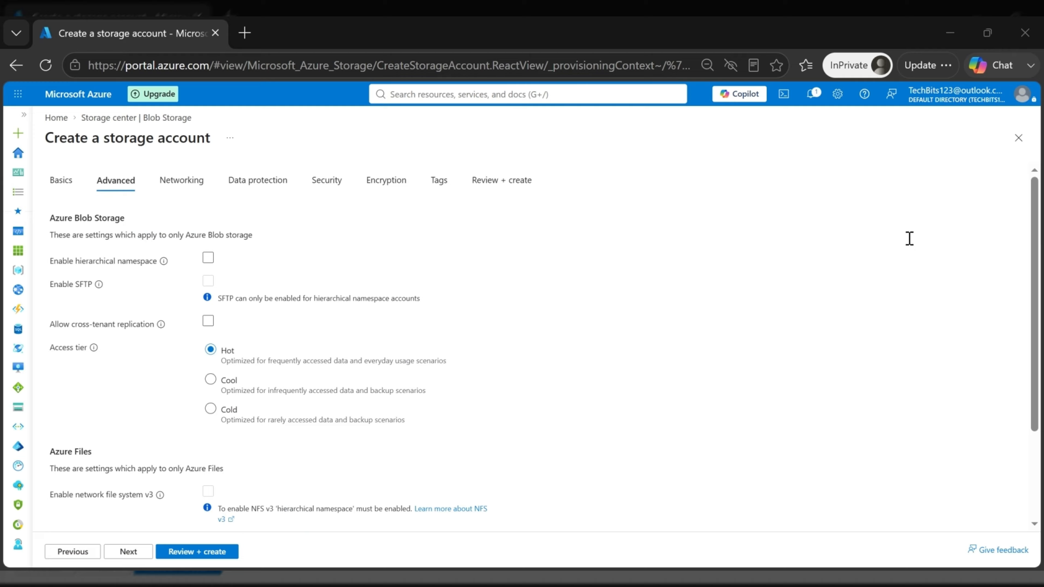
pyautogui.click(257, 427)
pyautogui.scroll(-1, 245, 481)
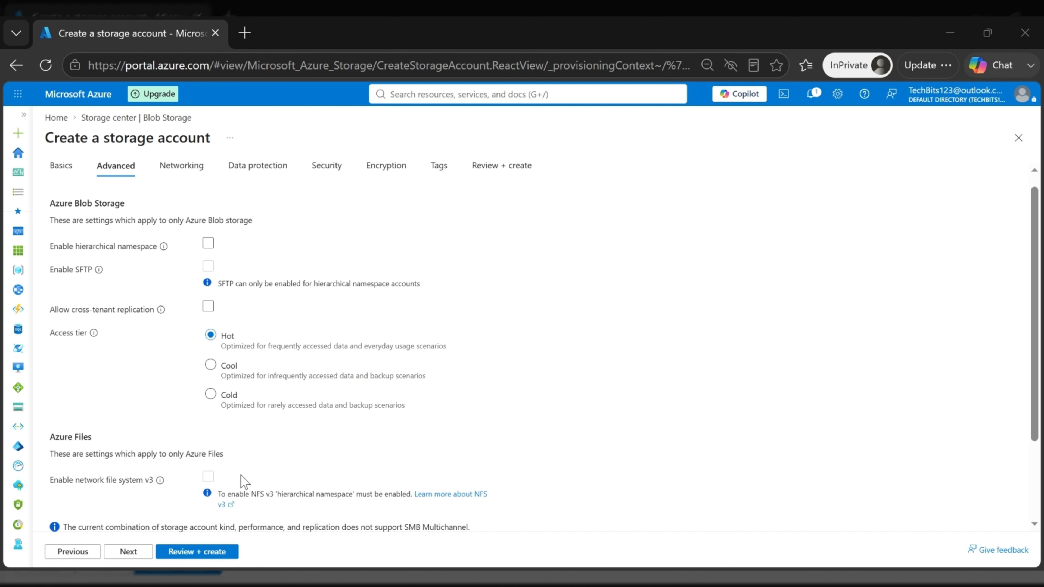
pyautogui.scroll(-3, 241, 475)
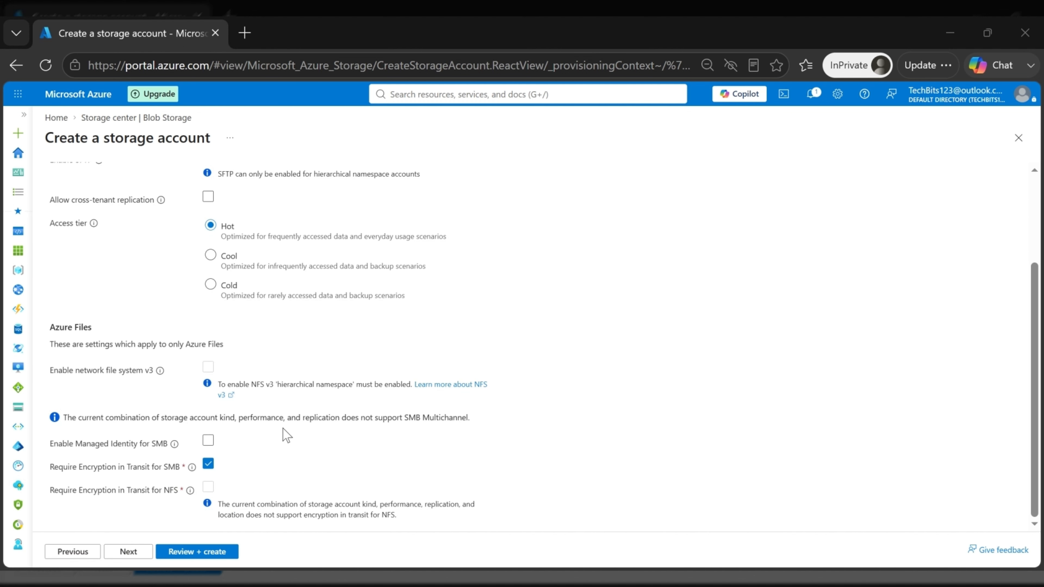
pyautogui.click(129, 553)
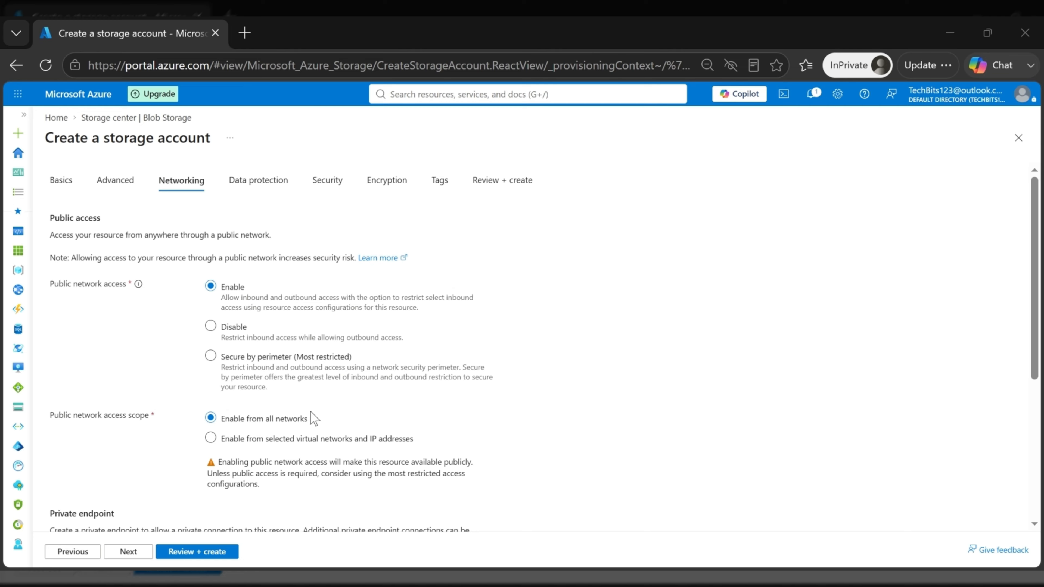
# Review the network settings, accept public access enabled from all networks, and continue to Data protection.
pyautogui.scroll(-1, 231, 457)
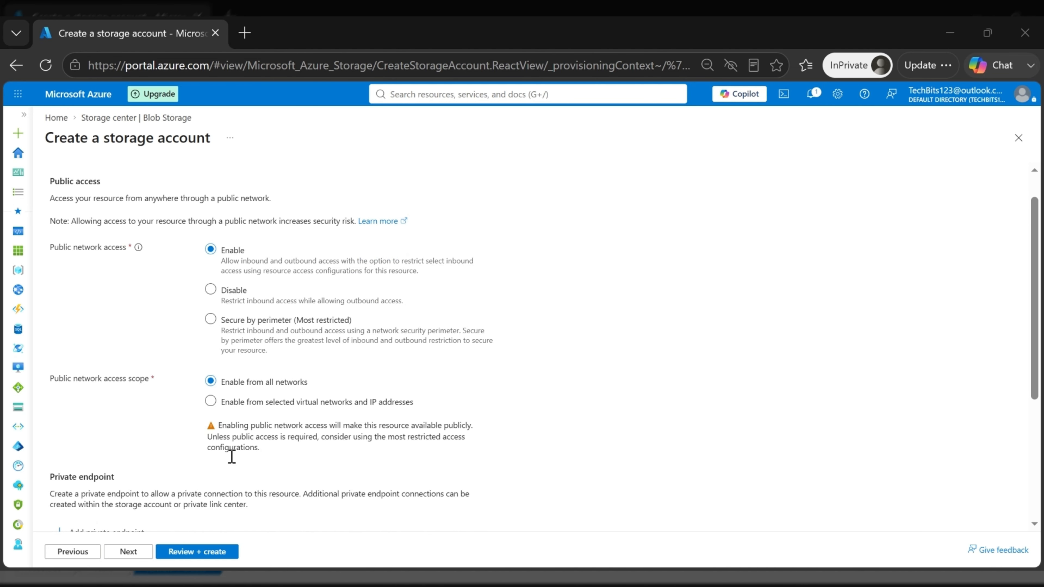
pyautogui.scroll(-5, 231, 456)
pyautogui.click(147, 551)
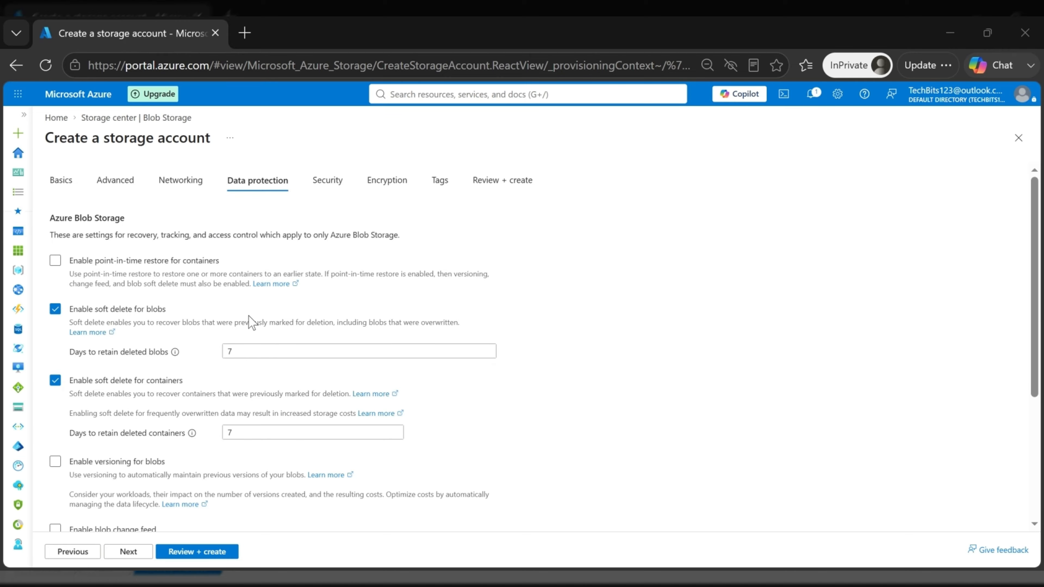
# Review the soft delete, versioning and change feed options, accept the data protection defaults, and continue to Security.
pyautogui.scroll(-2, 263, 325)
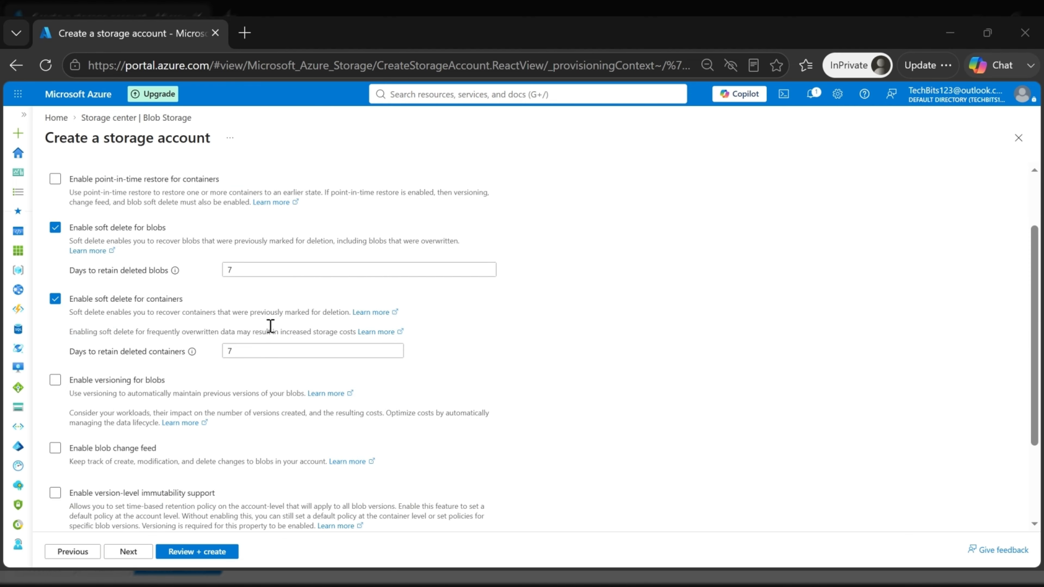
pyautogui.scroll(-3, 271, 350)
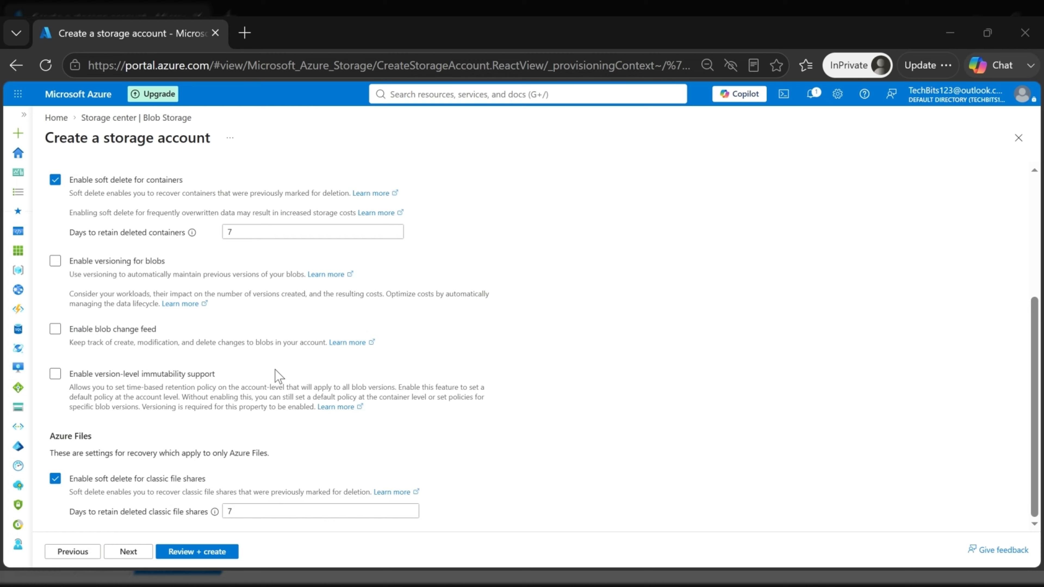
pyautogui.scroll(5, 275, 370)
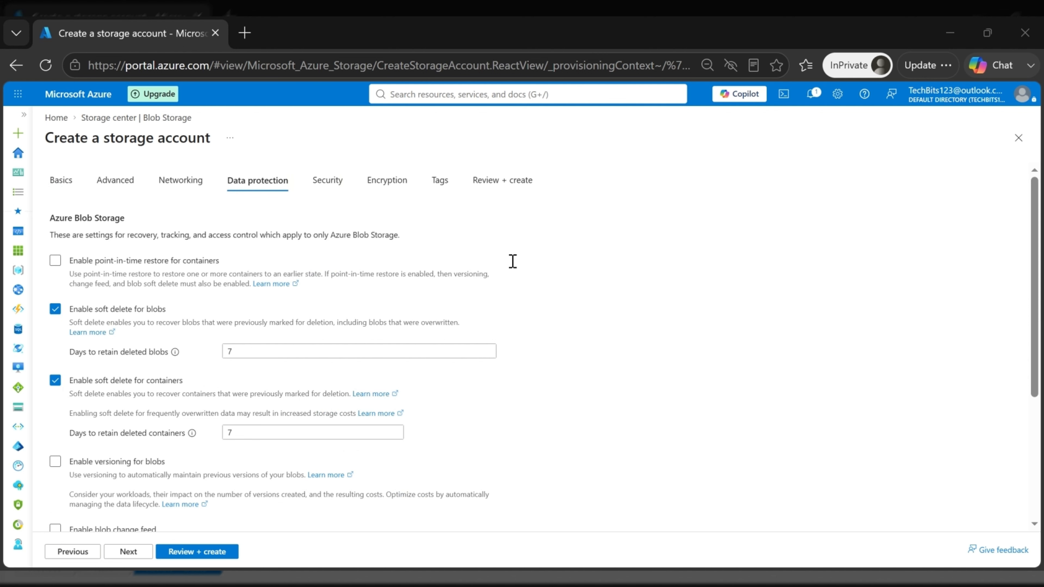
pyautogui.scroll(-1, 137, 416)
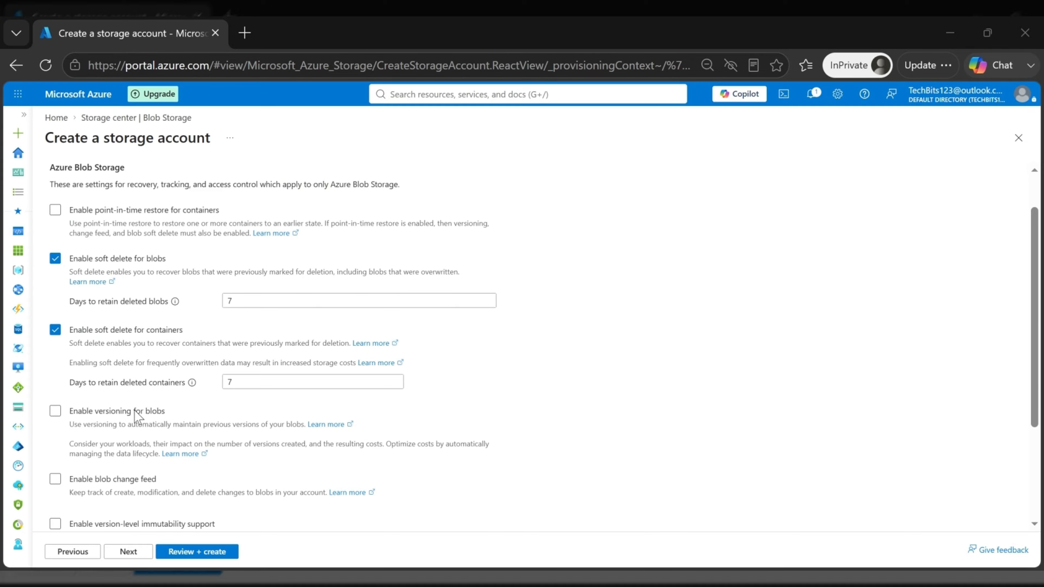
pyautogui.scroll(-2, 136, 416)
pyautogui.click(127, 553)
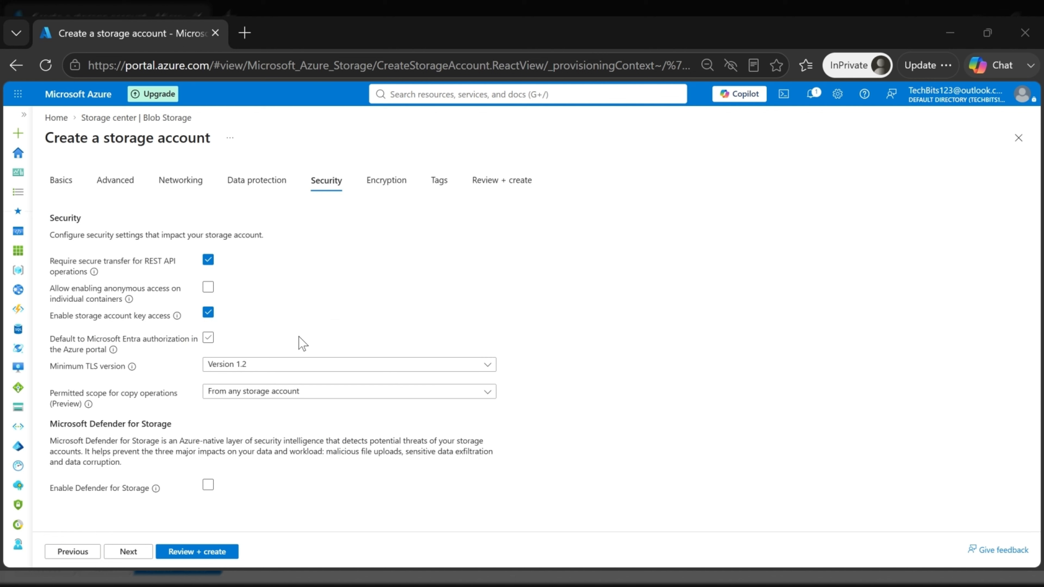
# Accept the default security settings and set customer-managed key support in Encryption to All service types (blobs, files, tables, and queues).
pyautogui.click(119, 557)
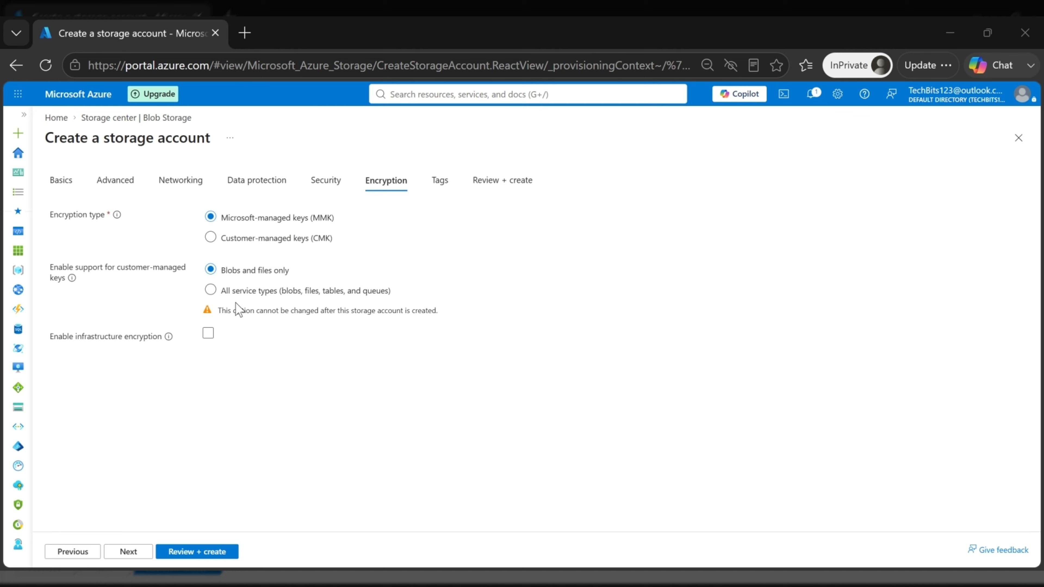
pyautogui.click(229, 288)
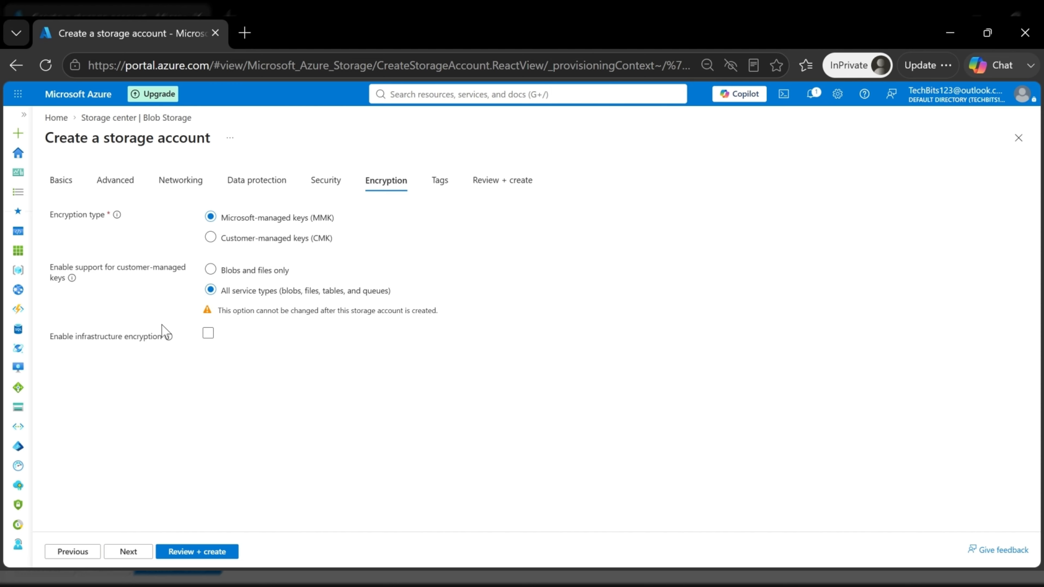
# Accept the encryption settings, continue to Tags, and add an Environment tag with the value Demo.
pyautogui.click(128, 553)
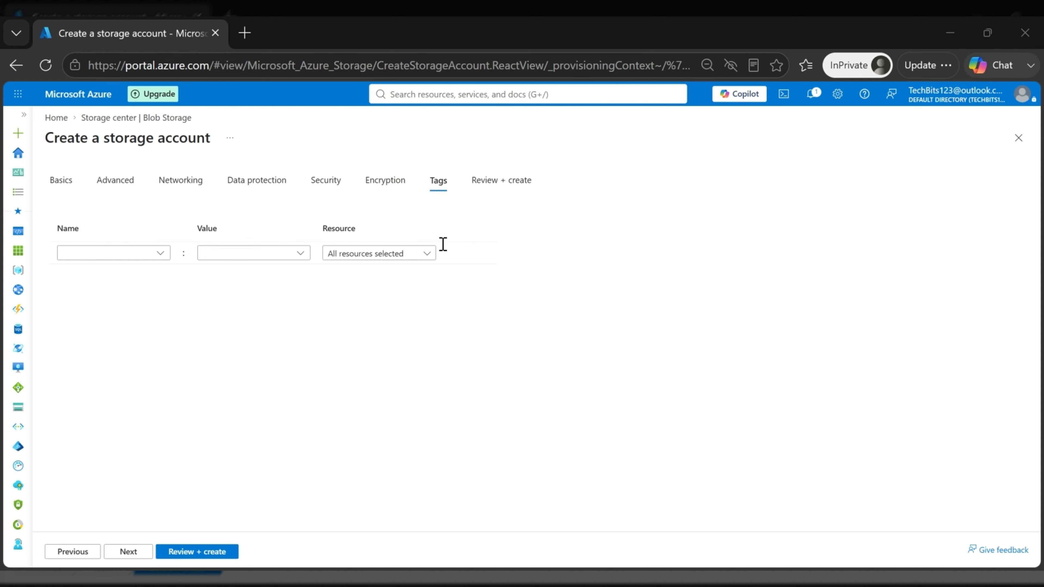
pyautogui.click(105, 252)
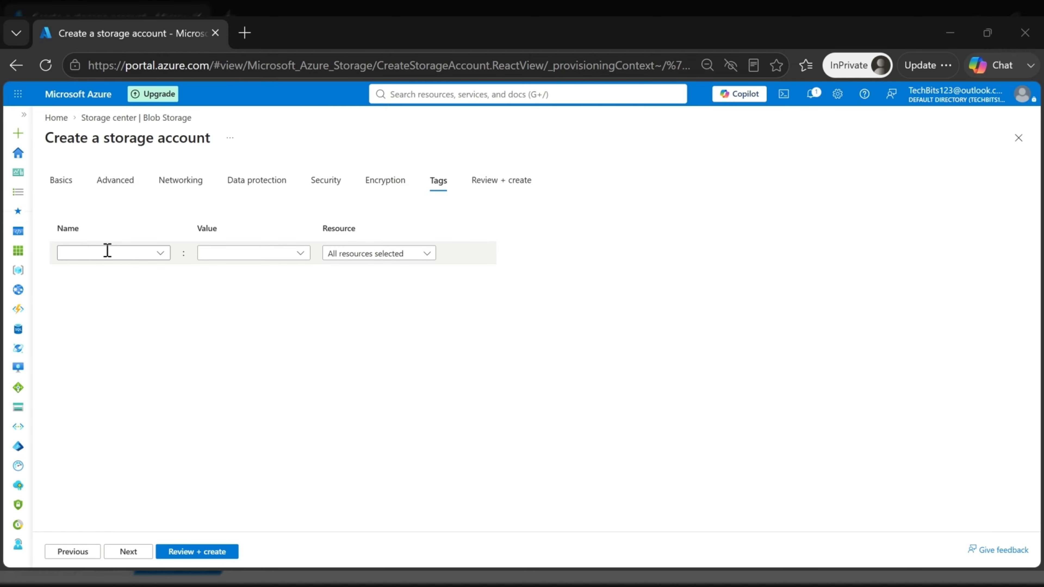
pyautogui.write('Environment')
pyautogui.click(236, 248)
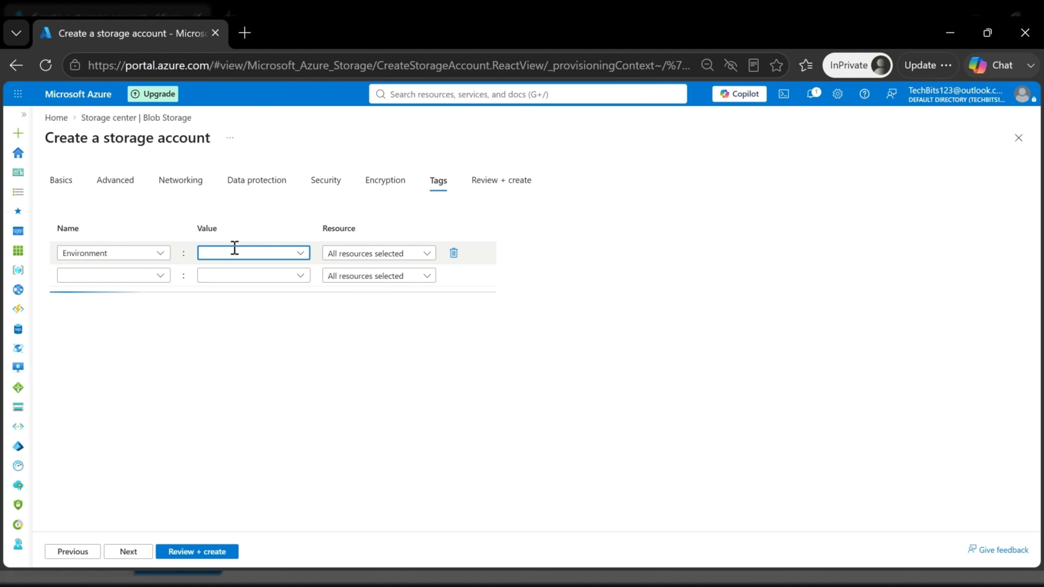
pyautogui.write('De')
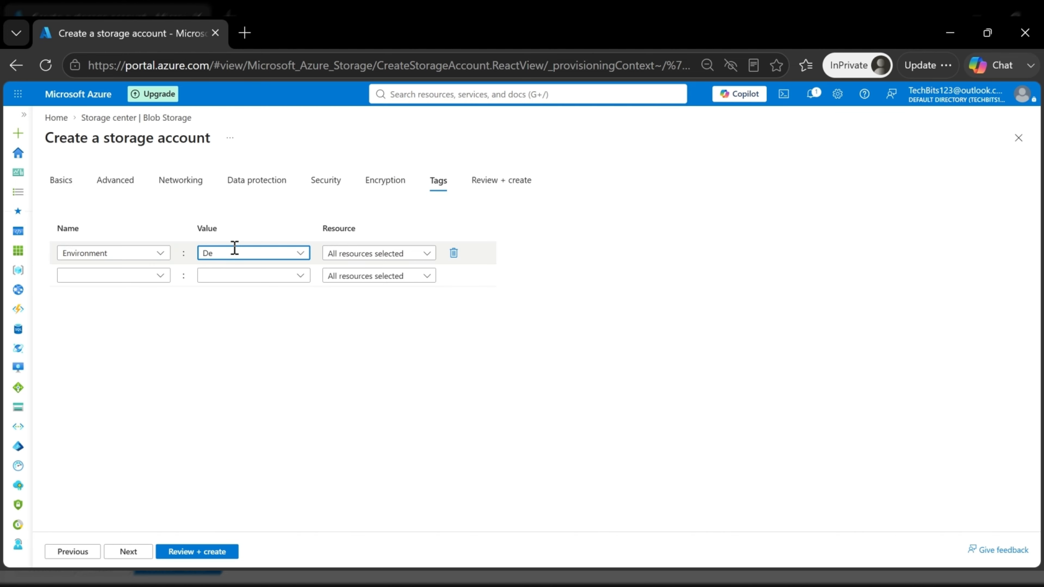
pyautogui.write('mo')
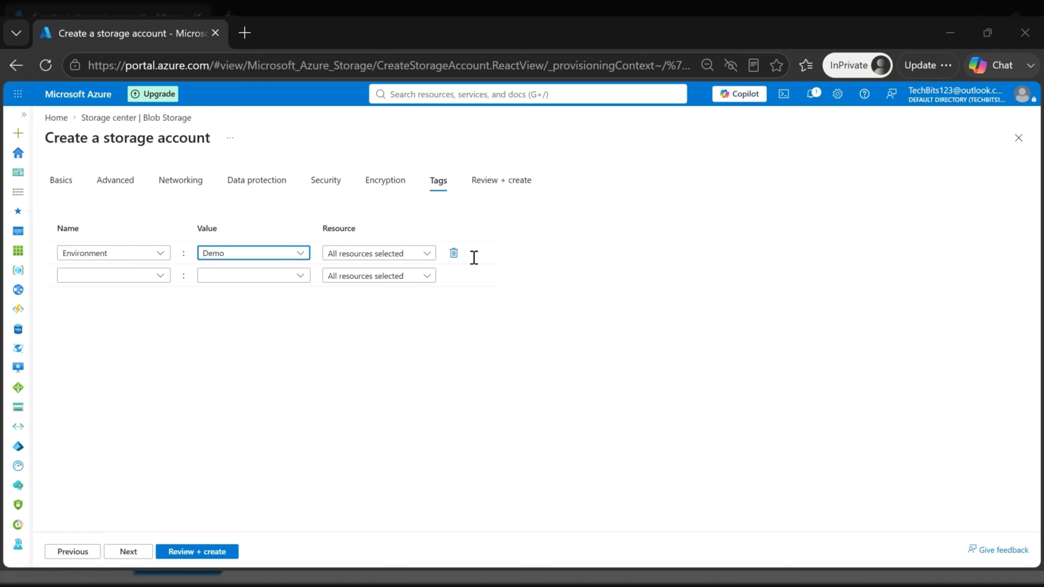
# Add a second tag named Owner and enter the owner's first name as its value.
pyautogui.click(161, 274)
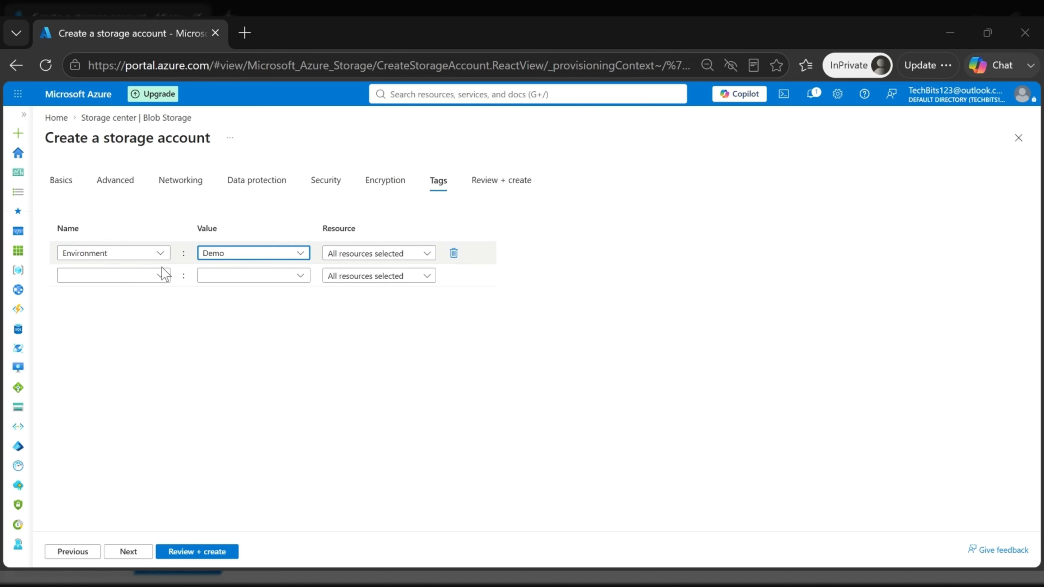
pyautogui.write('Owner')
pyautogui.click(268, 273)
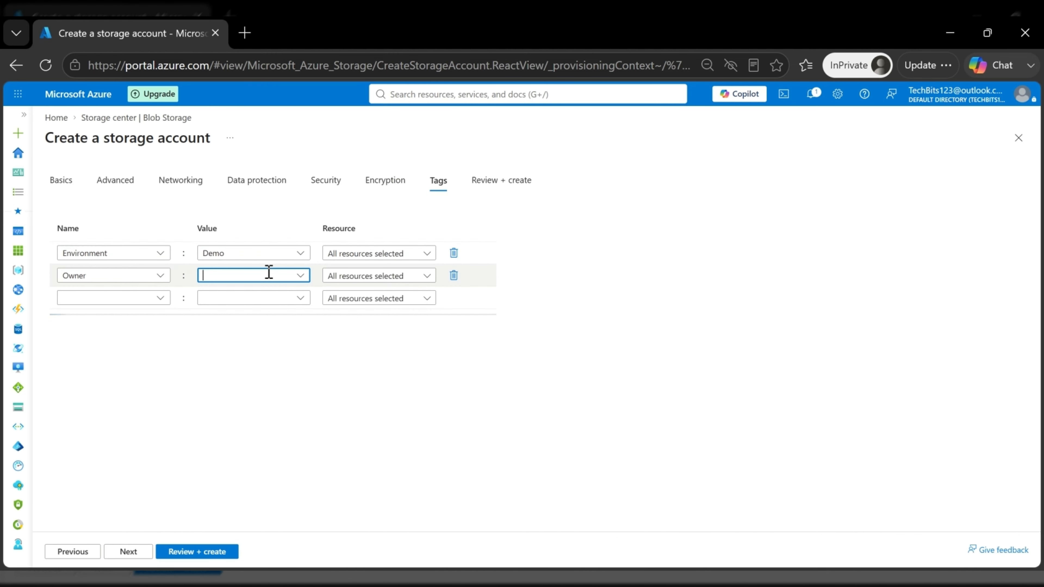
pyautogui.write('Abhina')
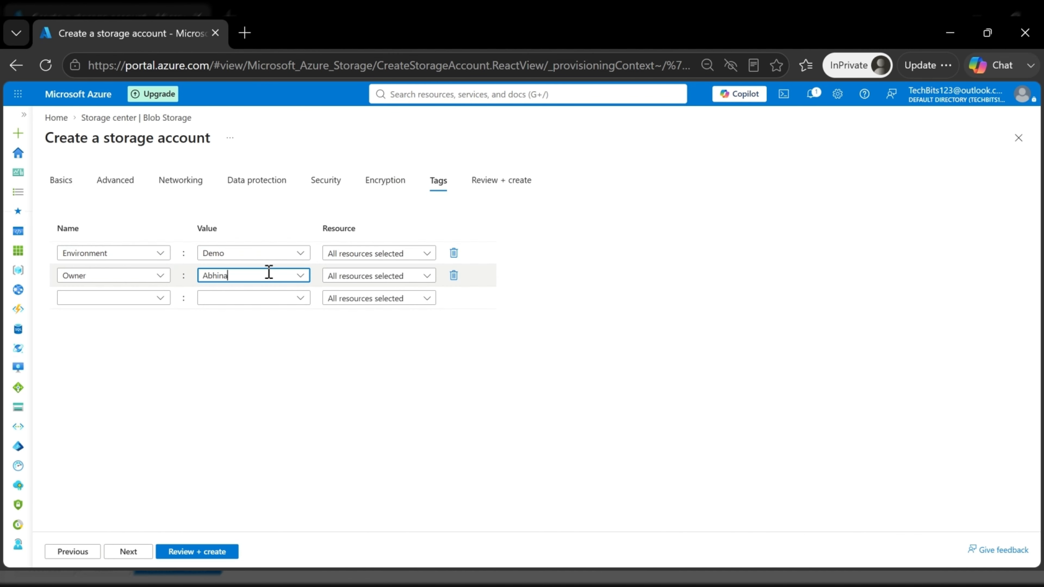
pyautogui.write('v')
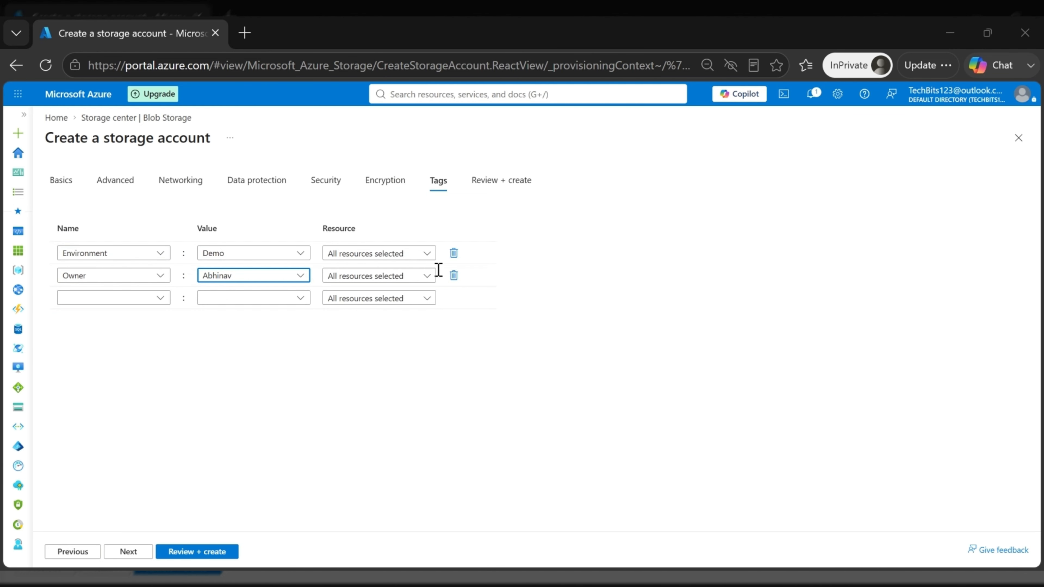
# Add a third tag named Department with the value TechBits for all resources.
pyautogui.click(92, 298)
pyautogui.write('Department')
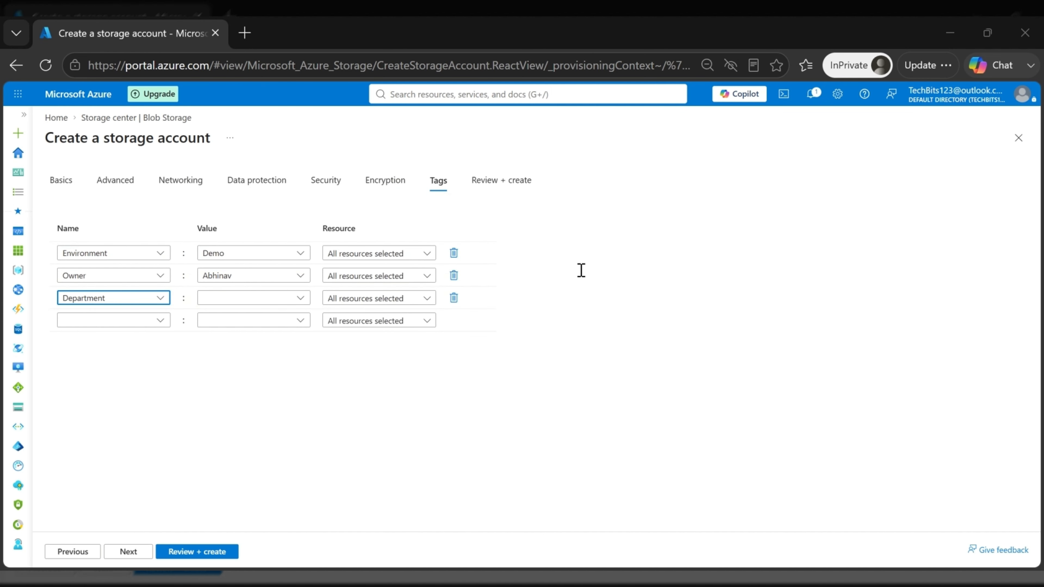
pyautogui.click(258, 297)
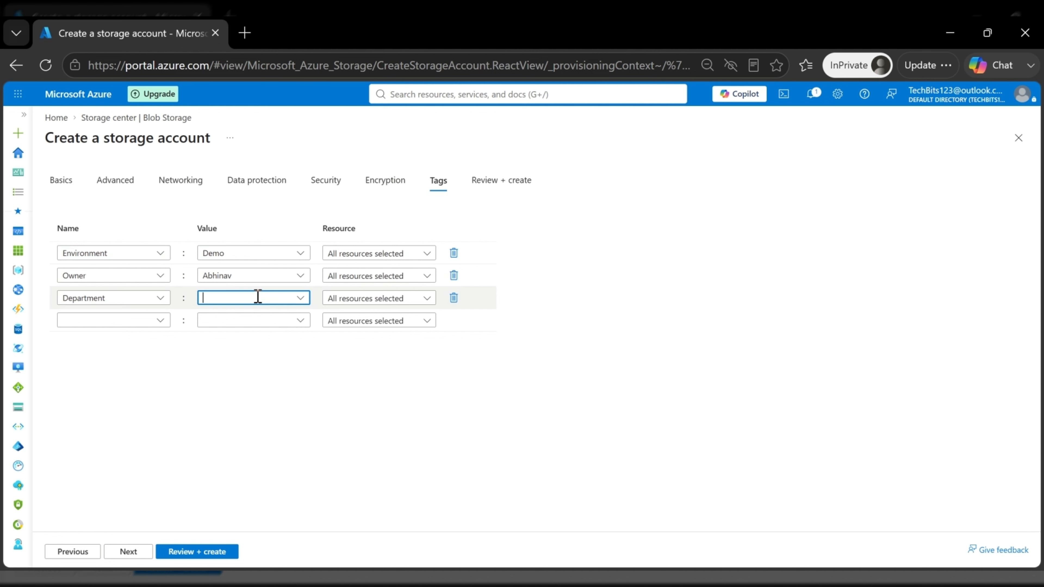
pyautogui.write('TechBits')
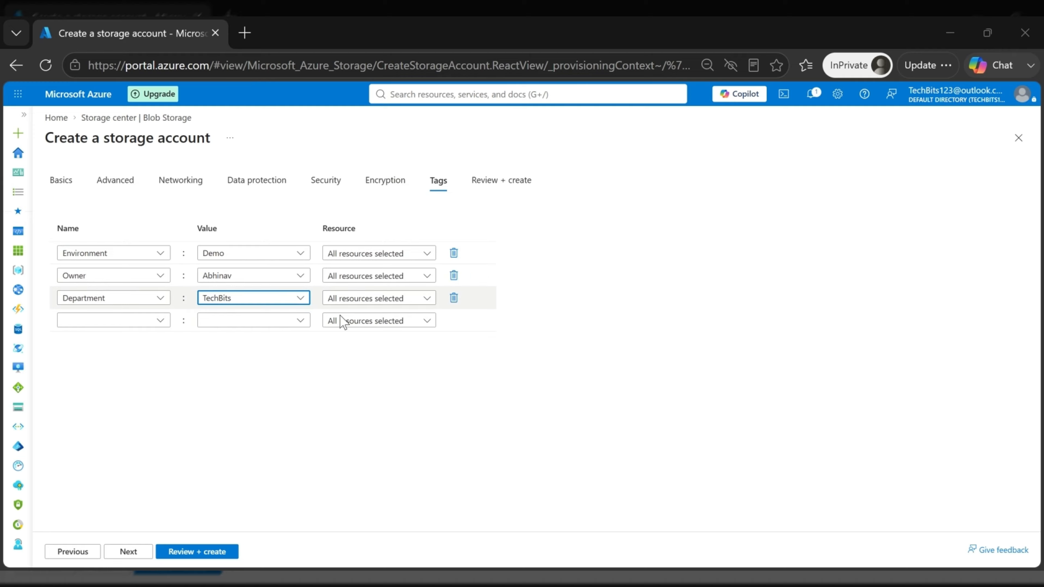
# Add a fourth tag named Purpose with the value Azure-Storage-Training for all resources.
pyautogui.click(121, 321)
pyautogui.write('Purpose')
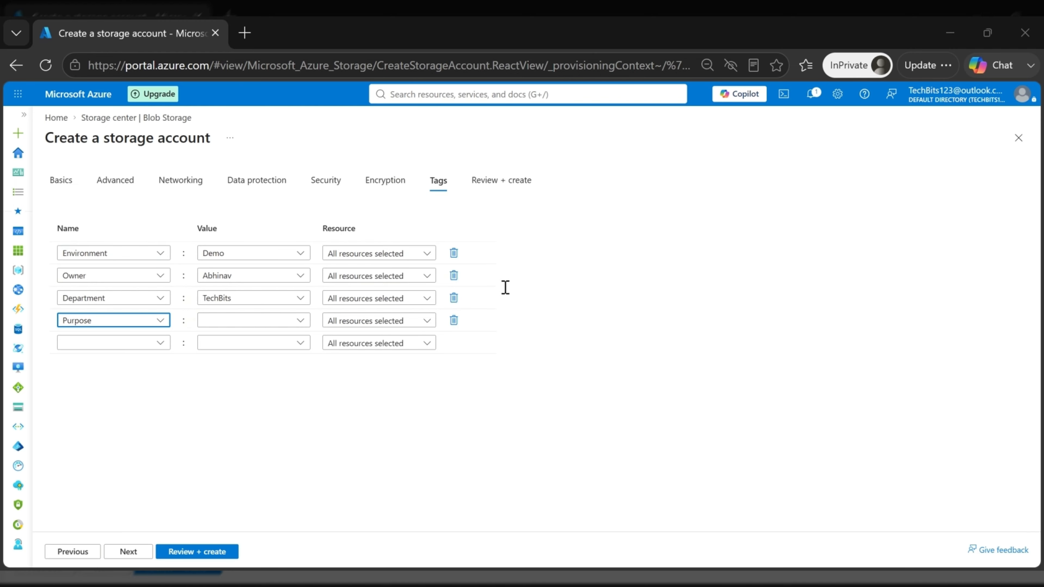
pyautogui.click(239, 320)
pyautogui.write('Azure-Storage-Training')
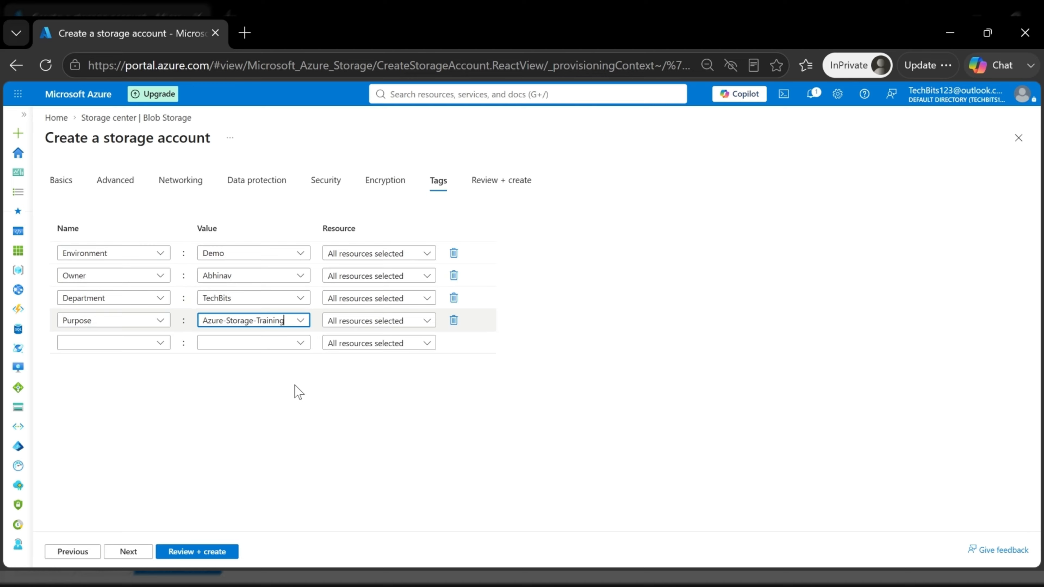
# Continue to the final review, check the full configuration summary including the tags, and create the storage account.
pyautogui.click(129, 553)
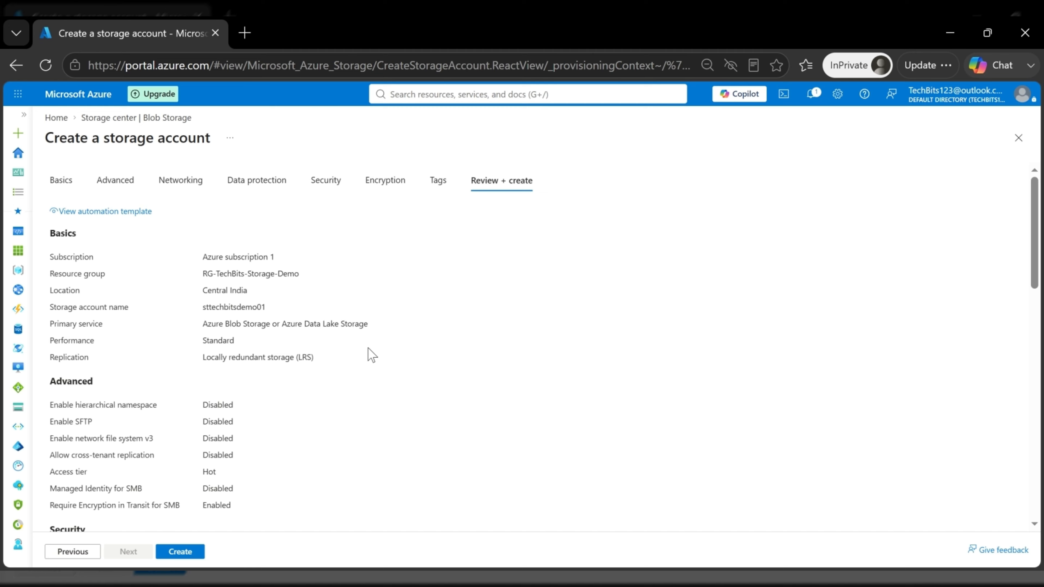
pyautogui.scroll(-7, 365, 340)
pyautogui.scroll(-7, 366, 339)
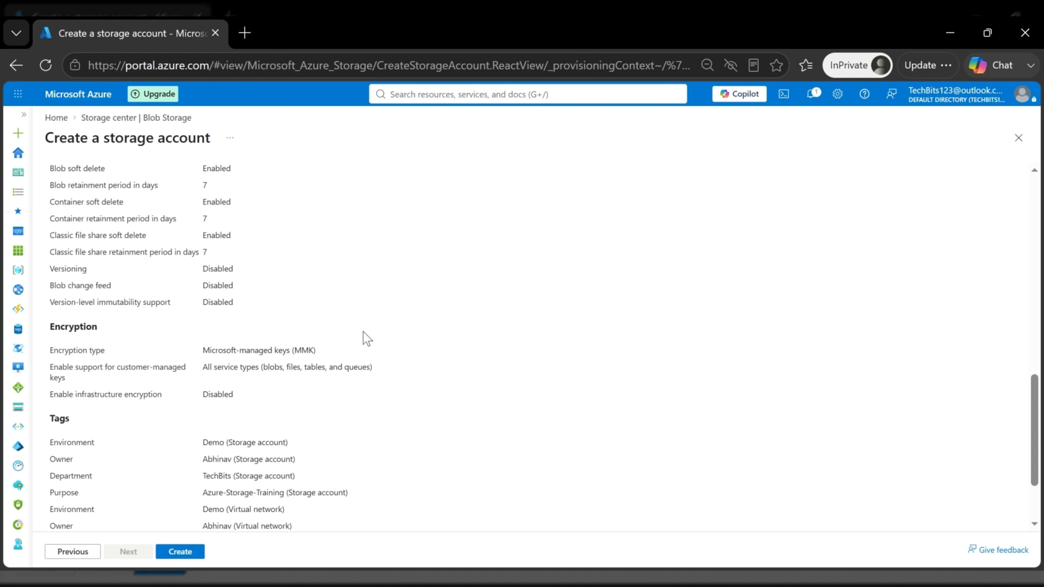
pyautogui.scroll(-2, 365, 339)
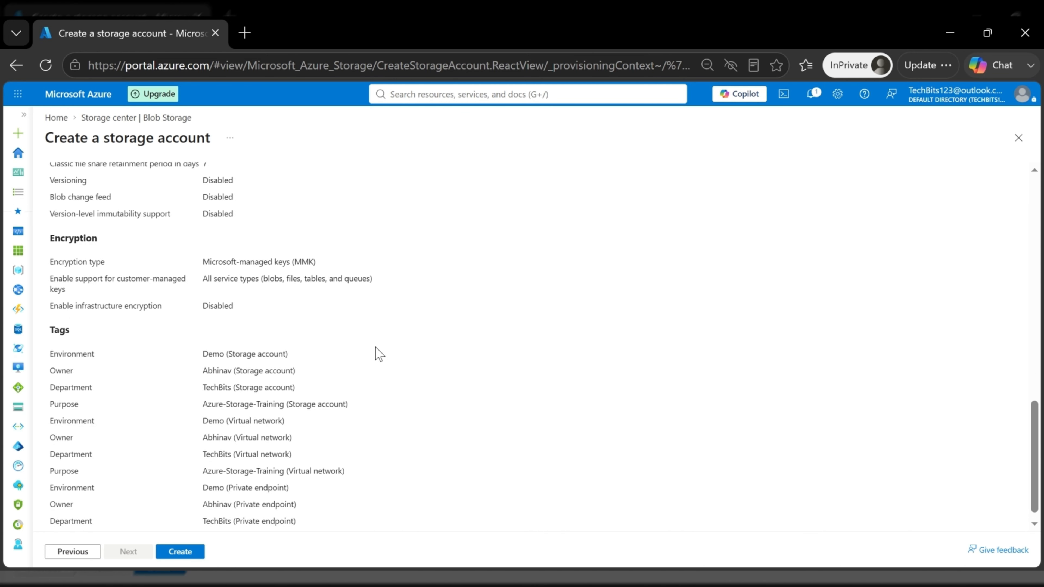
pyautogui.scroll(16, 379, 344)
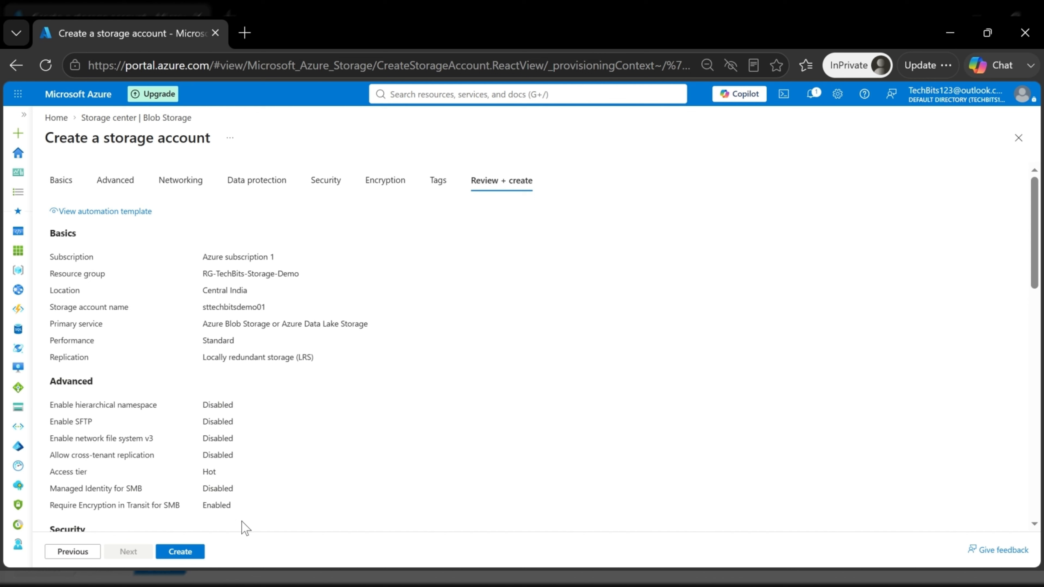
pyautogui.click(187, 551)
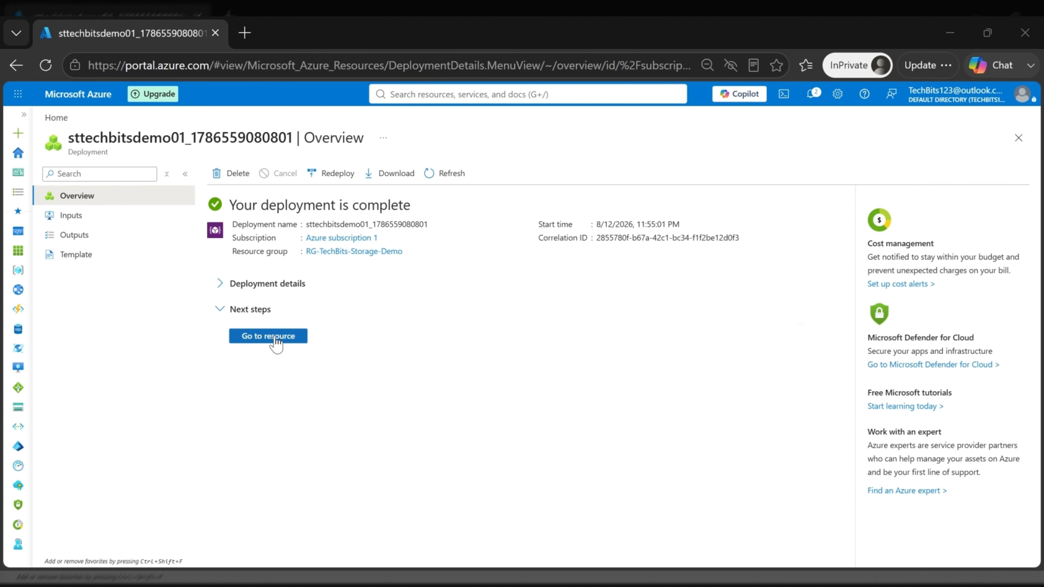
# Open the deployed storage account and review its essentials and its blob, file, security and networking properties.
pyautogui.click(268, 336)
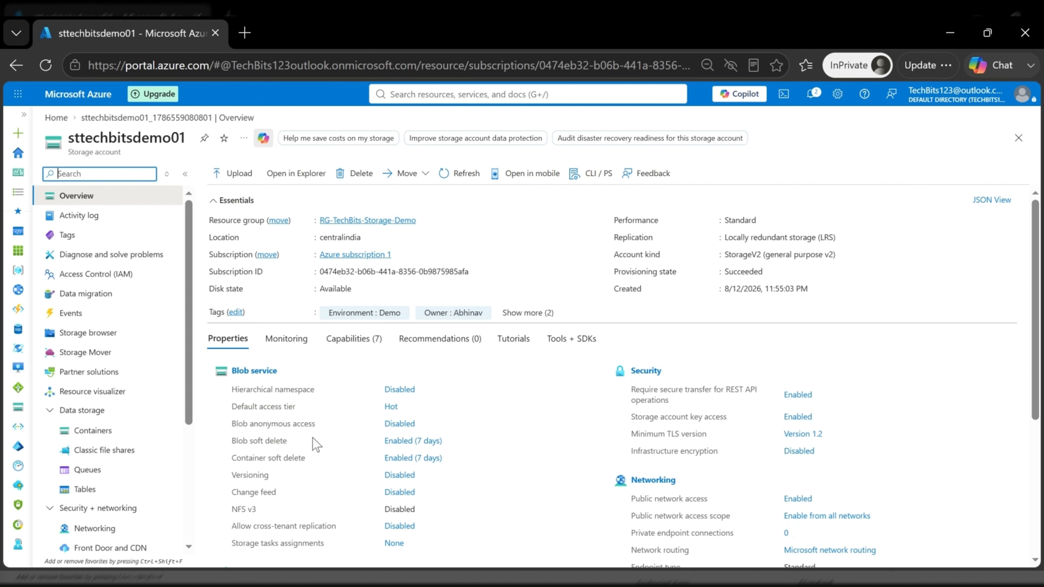
pyautogui.scroll(-5, 456, 421)
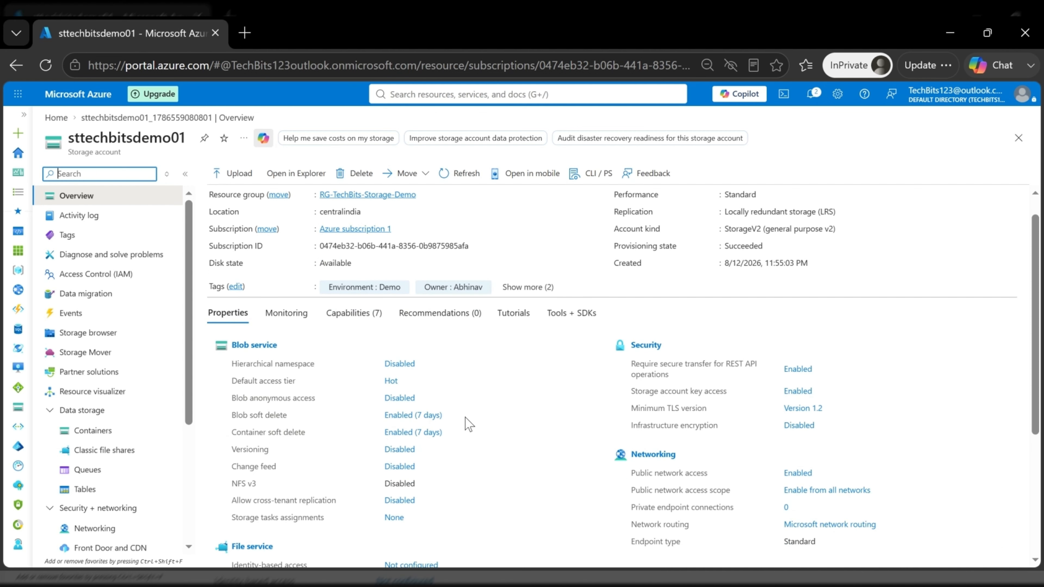
pyautogui.scroll(3, 567, 400)
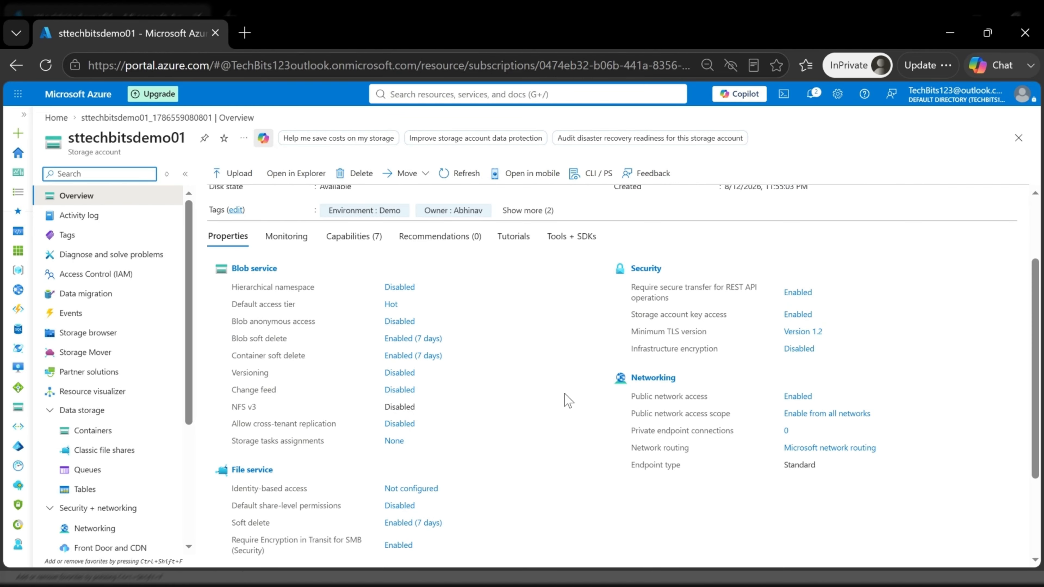
pyautogui.scroll(3, 568, 400)
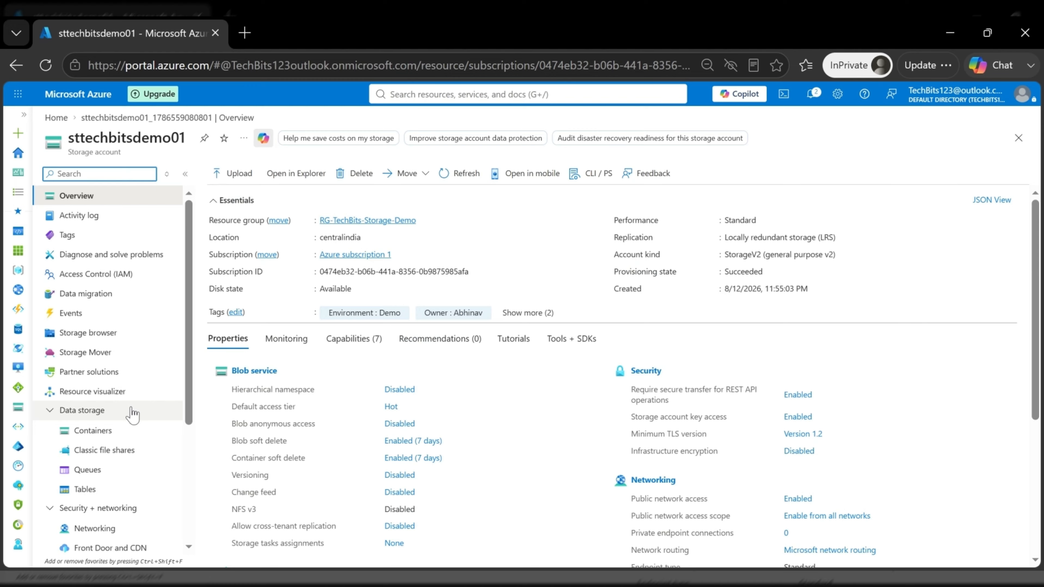
# Create a private blob container named techbits-demo-container in the storage account, checking its advanced encryption scope options and keeping the defaults.
pyautogui.scroll(-2, 102, 371)
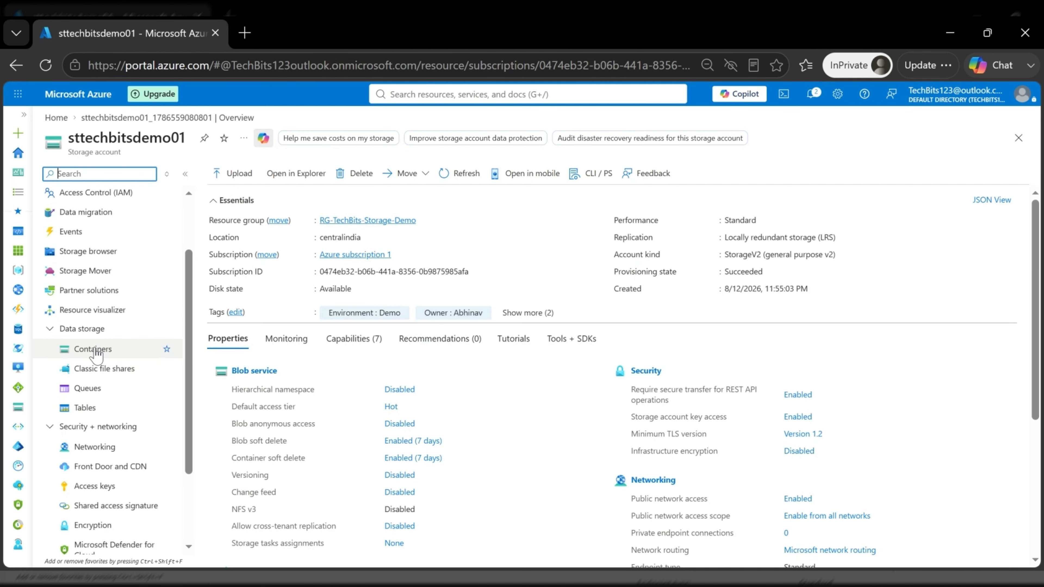
pyautogui.click(94, 350)
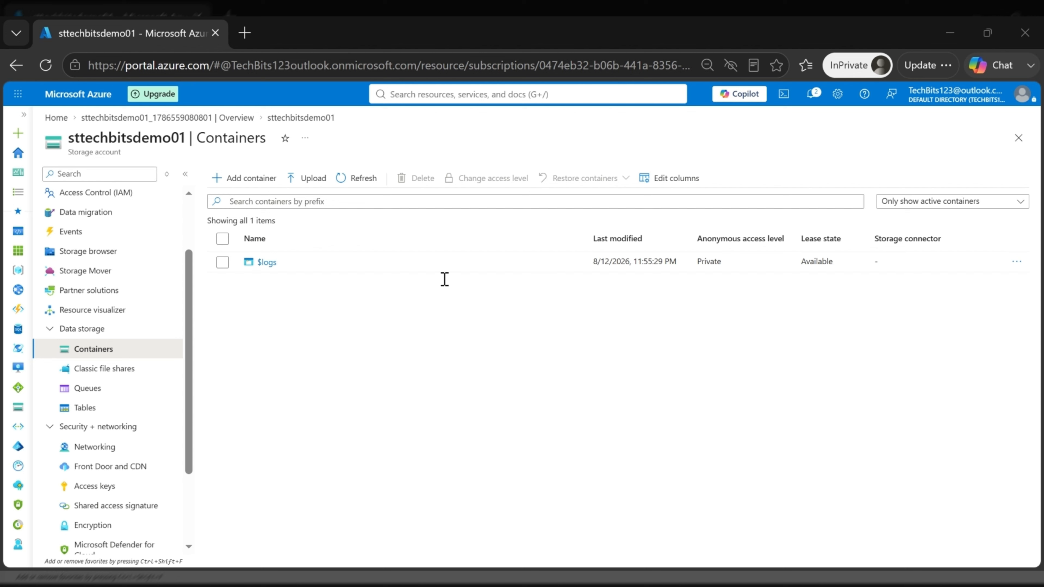
pyautogui.click(247, 179)
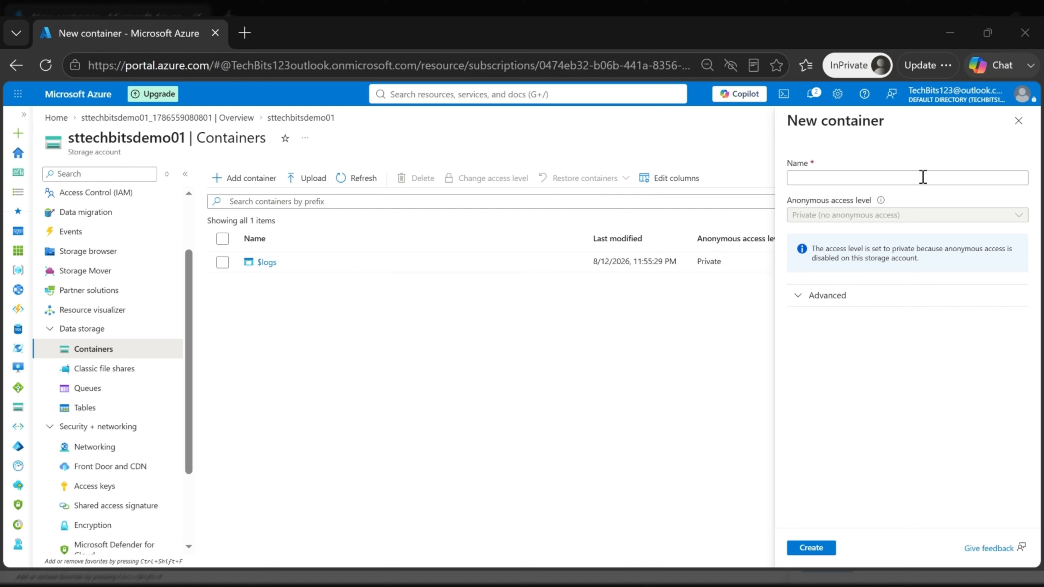
pyautogui.click(874, 179)
pyautogui.write('techbits-demo-container')
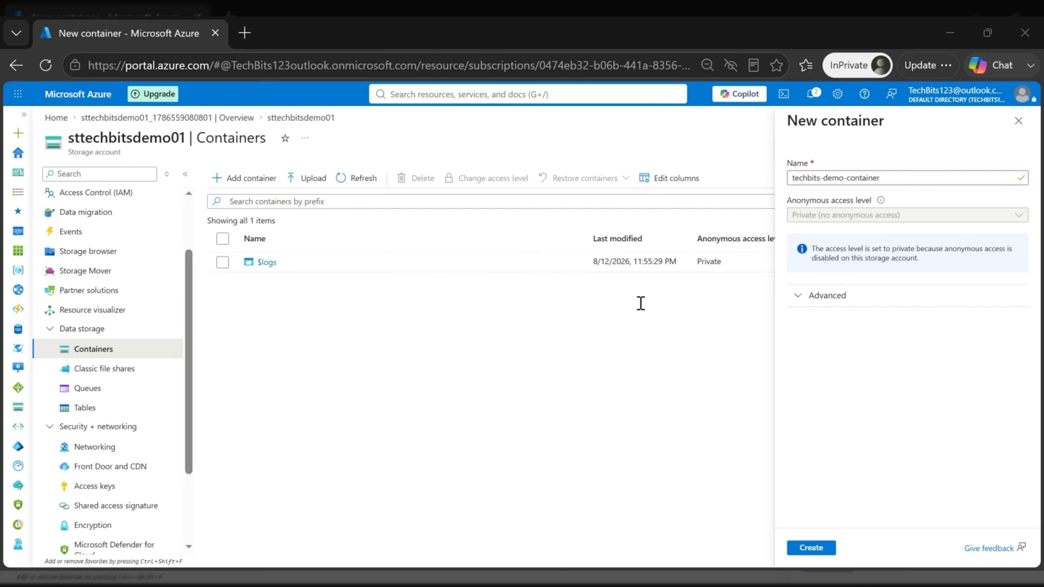
pyautogui.click(798, 305)
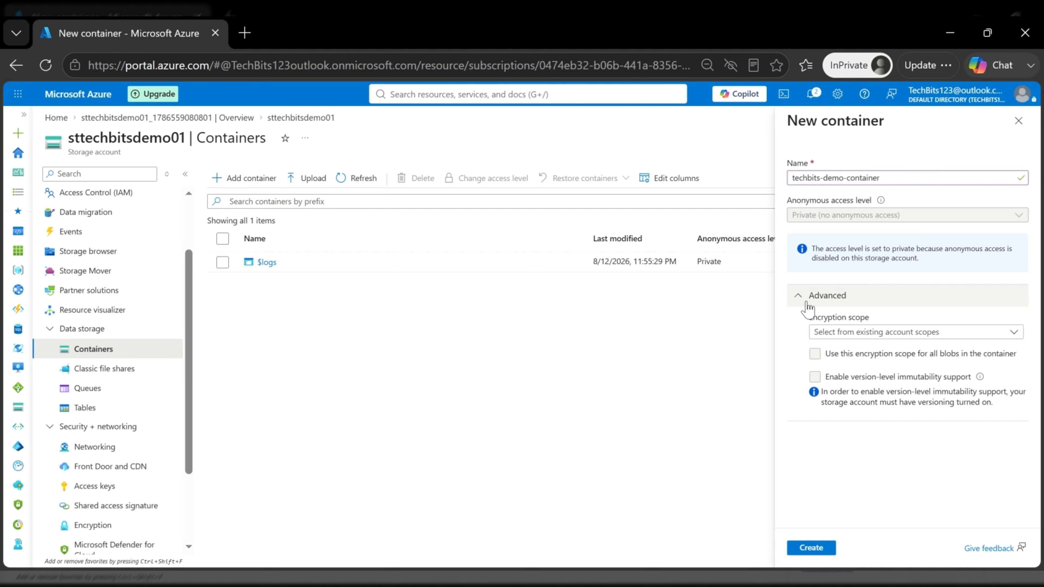
pyautogui.click(866, 333)
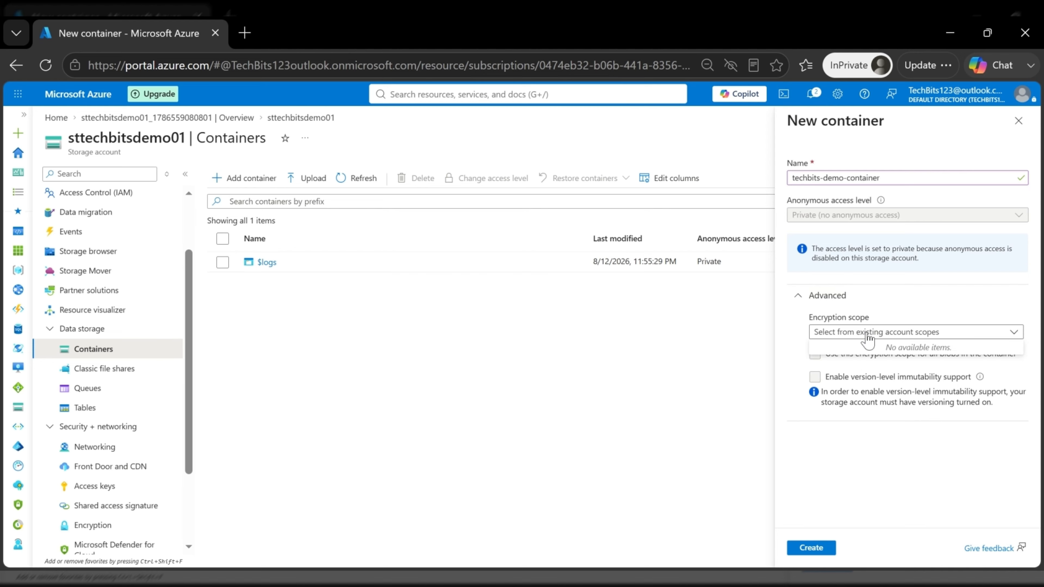
pyautogui.click(867, 334)
pyautogui.click(805, 303)
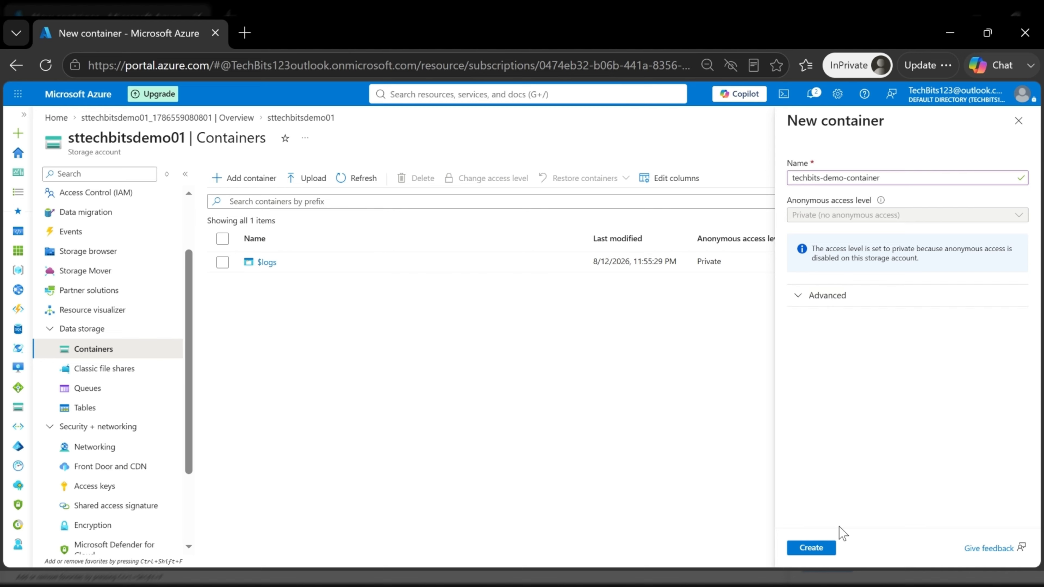
pyautogui.click(810, 549)
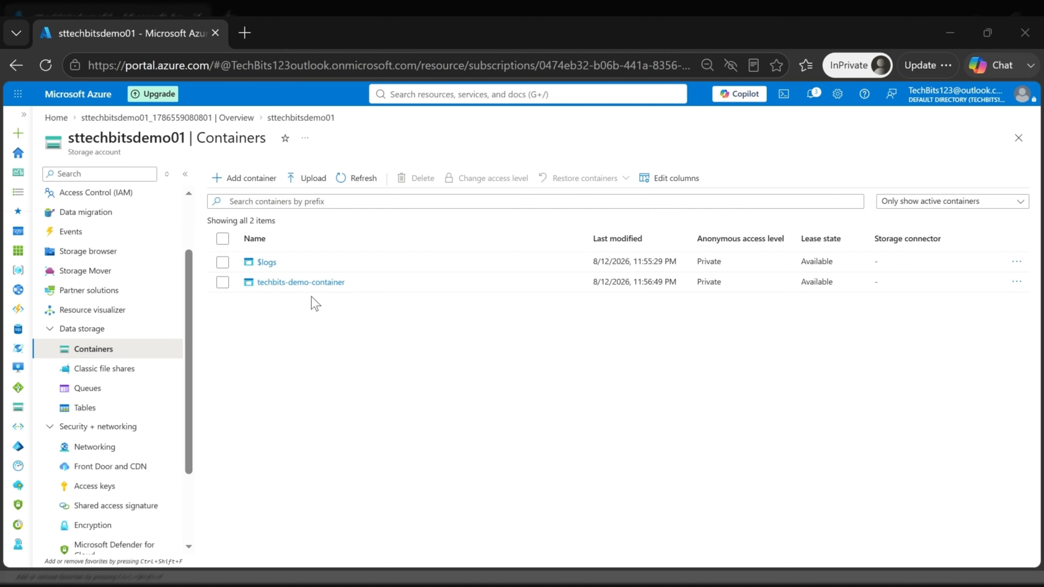
# Upload TechBits-Azure-Storage-Demo.txt to techbits-demo-container, checking the advanced upload options and keeping their defaults.
pyautogui.click(295, 289)
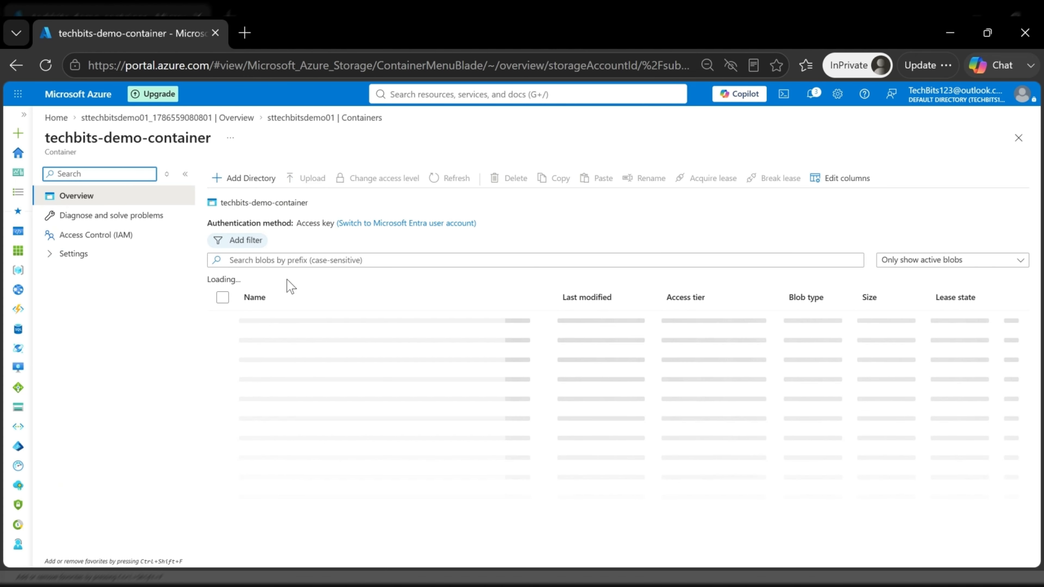
pyautogui.click(322, 185)
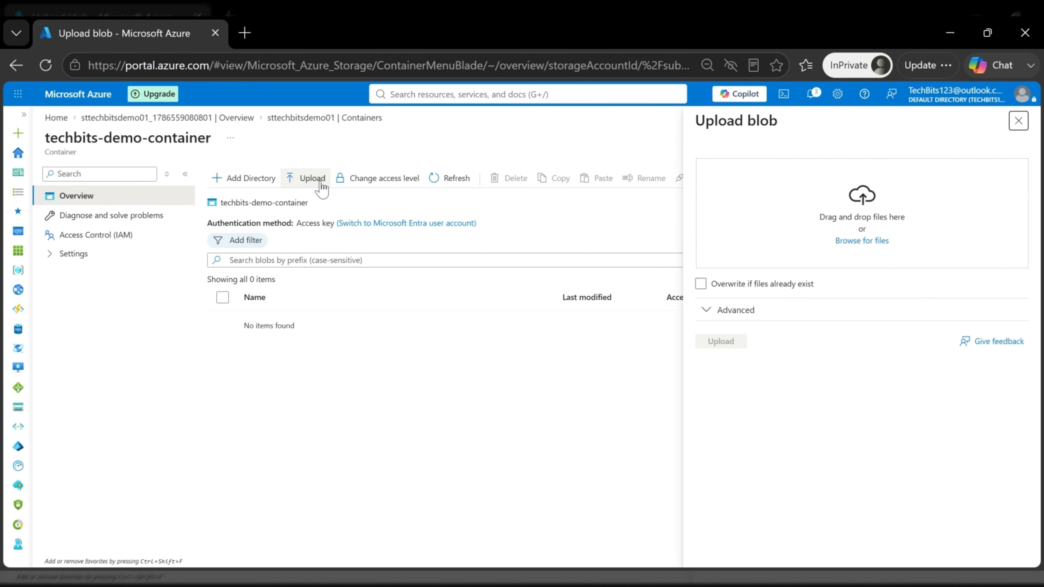
pyautogui.click(862, 242)
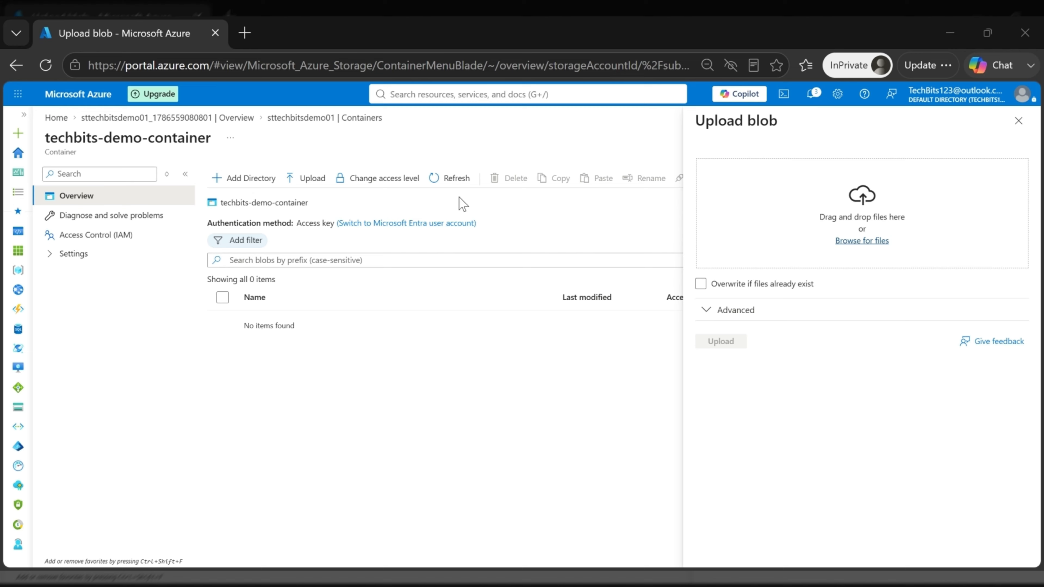
pyautogui.click(455, 341)
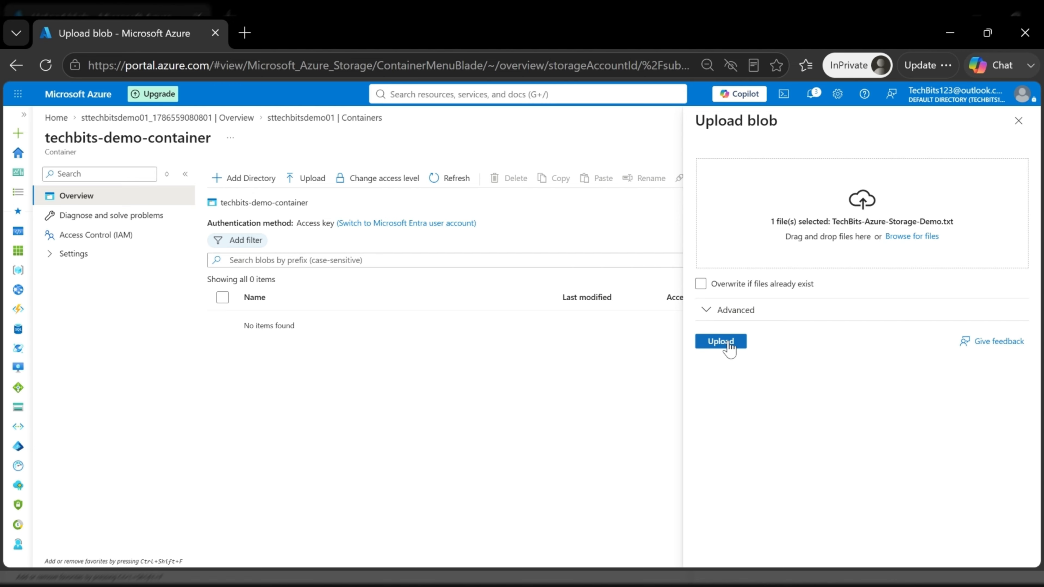
pyautogui.click(707, 311)
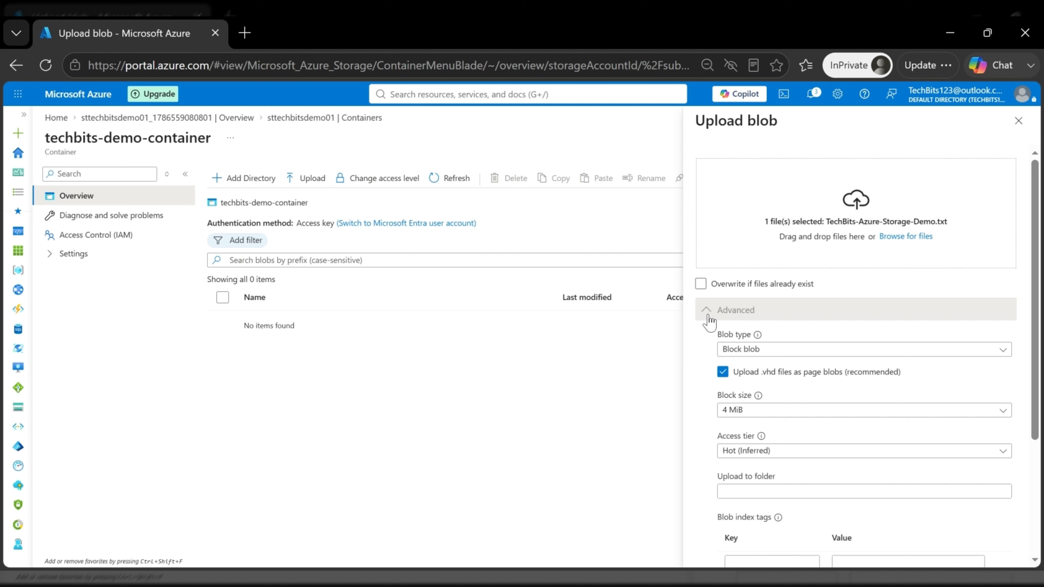
pyautogui.scroll(-1, 798, 342)
pyautogui.scroll(-1, 798, 342)
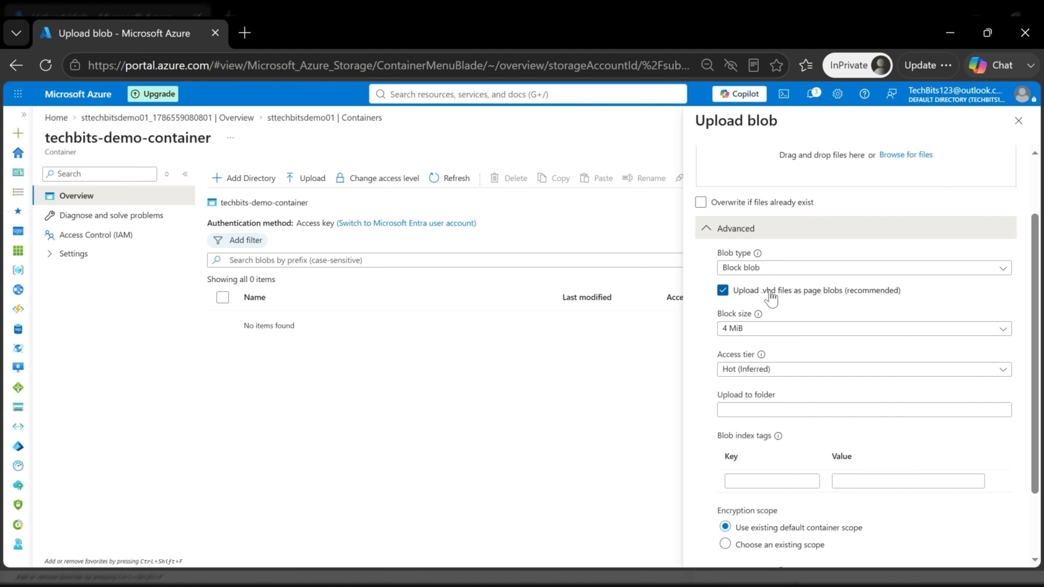
pyautogui.scroll(-2, 779, 387)
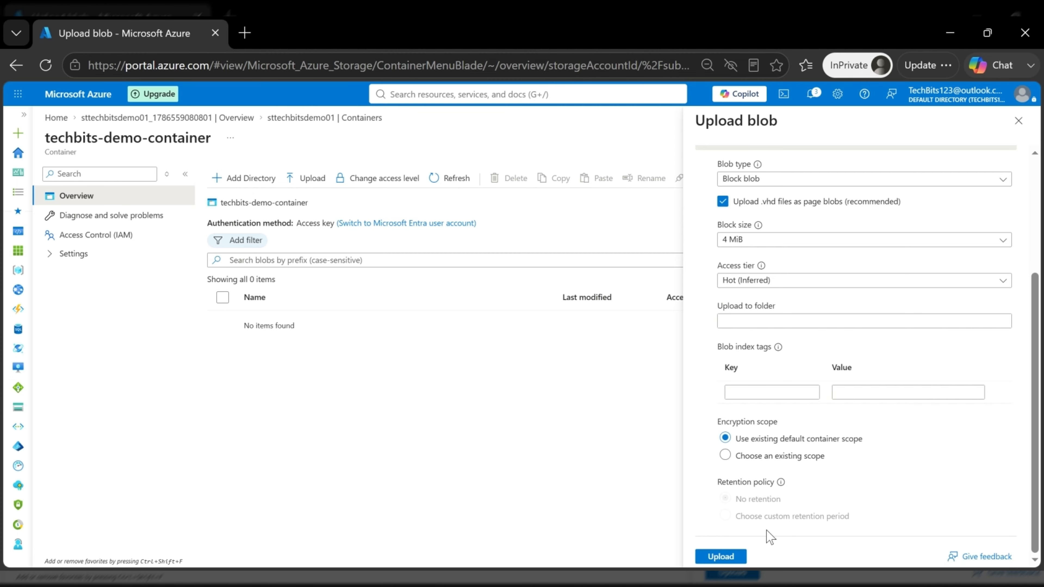
pyautogui.click(736, 560)
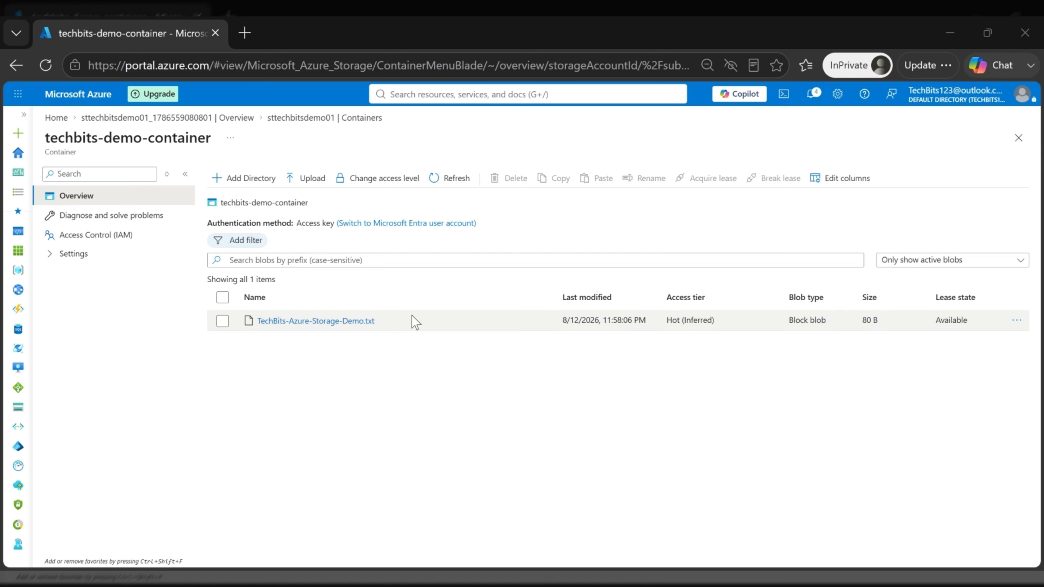
# Open the uploaded TechBits-Azure-Storage-Demo.txt blob and review its URL, type, size, access tier and other properties.
pyautogui.click(367, 323)
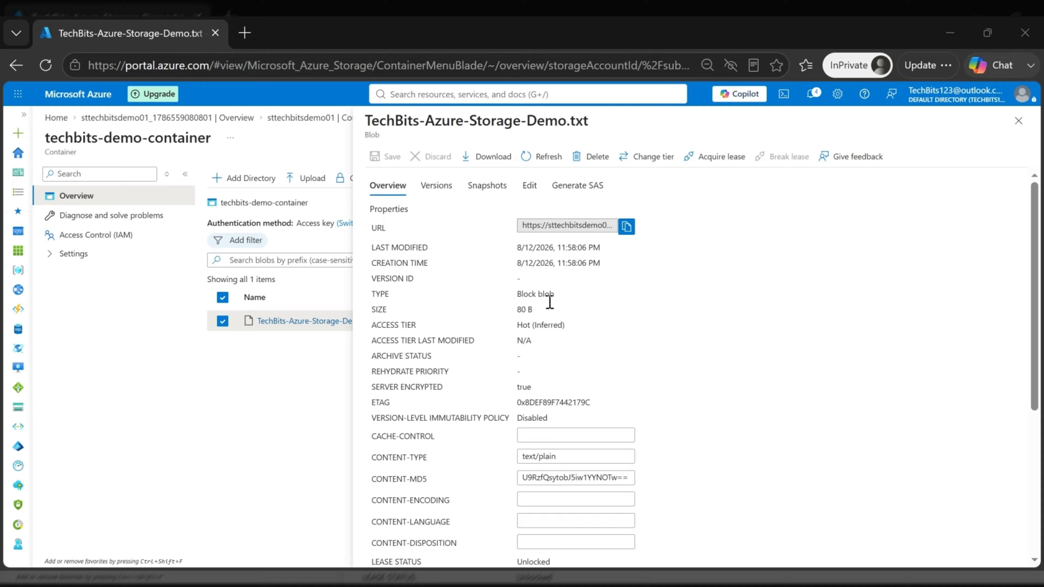
pyautogui.click(418, 225)
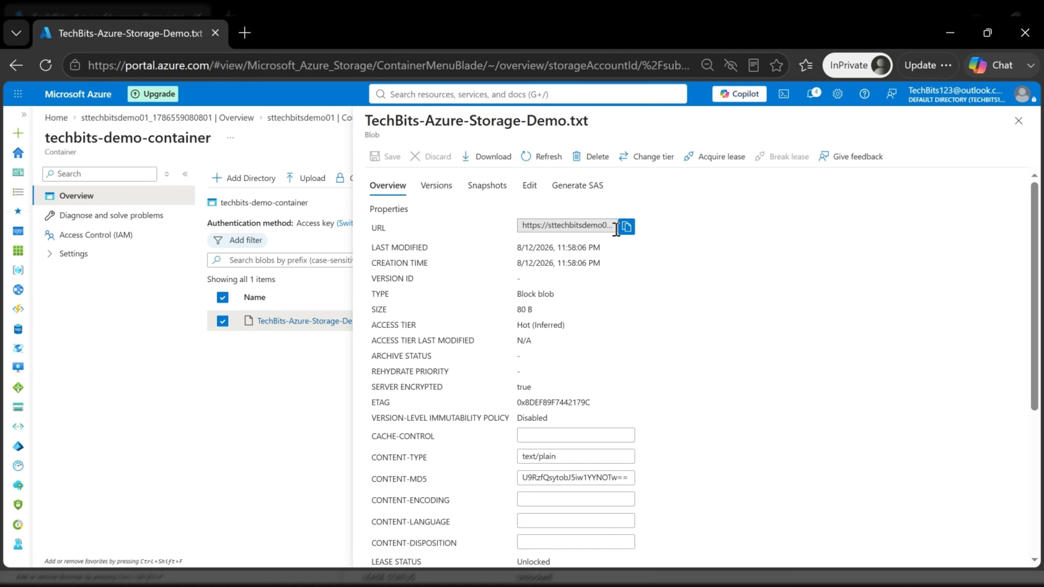
pyautogui.click(500, 174)
# Set up a new classic file share named techbitsfiles with the Hot access tier in the sttechbitsdemo01 storage account.
pyautogui.click(293, 131)
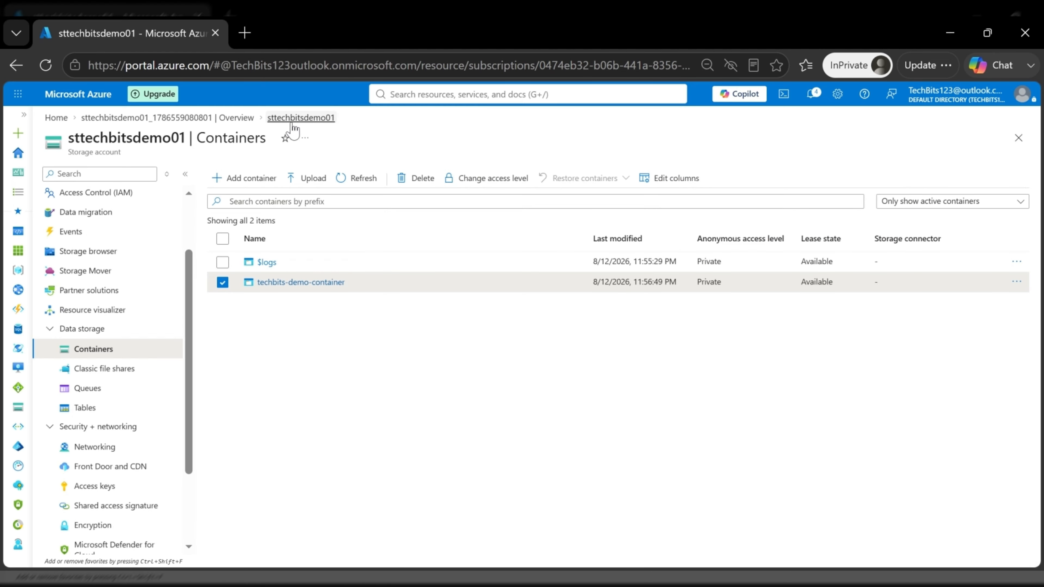
pyautogui.click(183, 119)
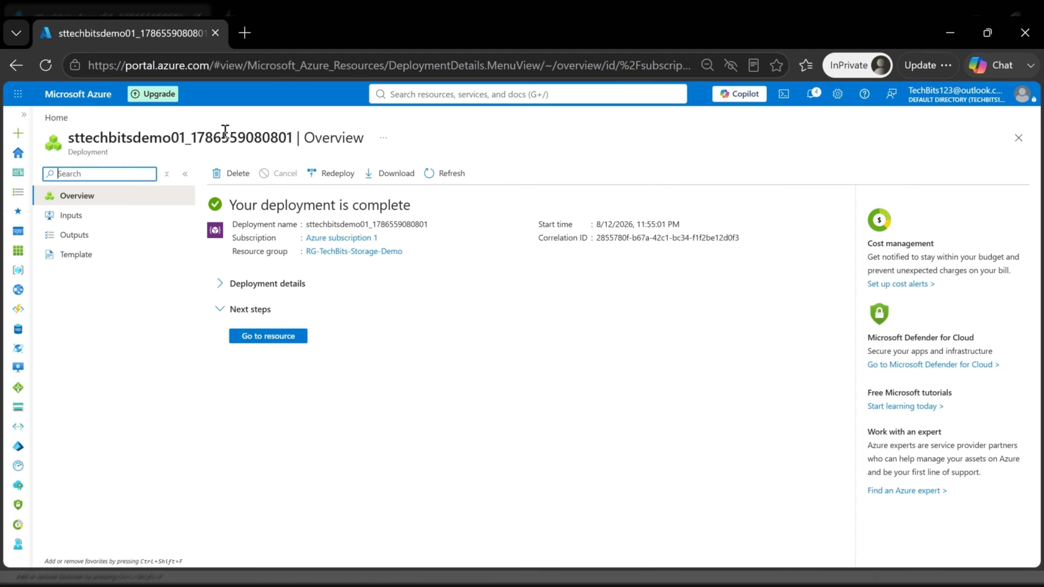
pyautogui.click(260, 329)
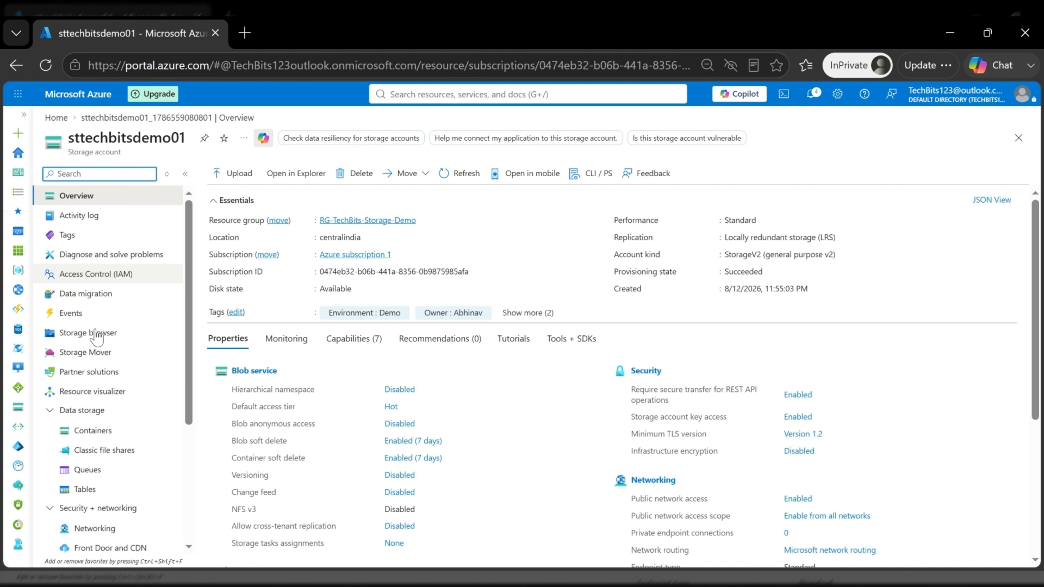
pyautogui.click(106, 451)
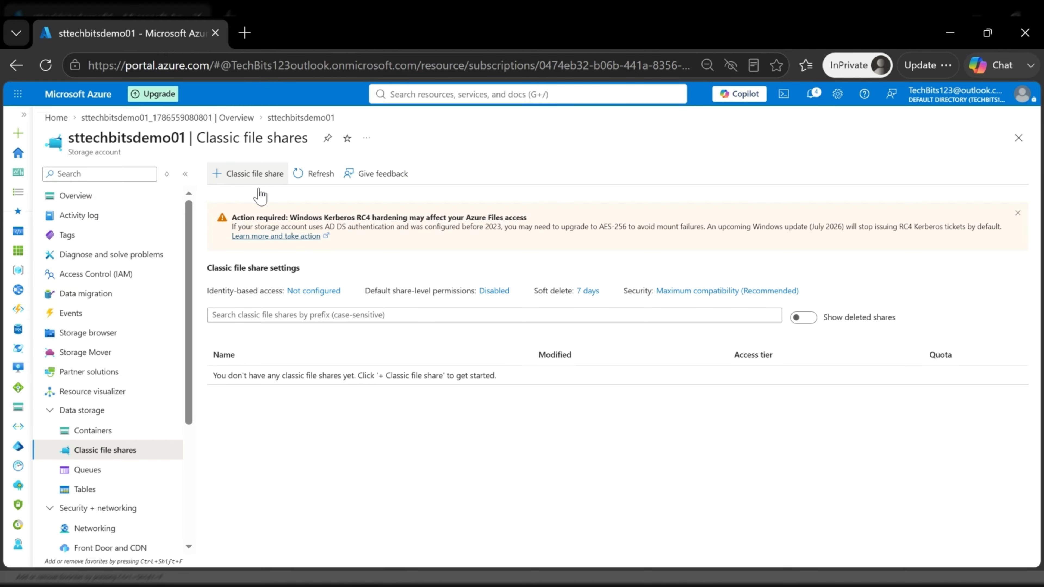
pyautogui.click(244, 172)
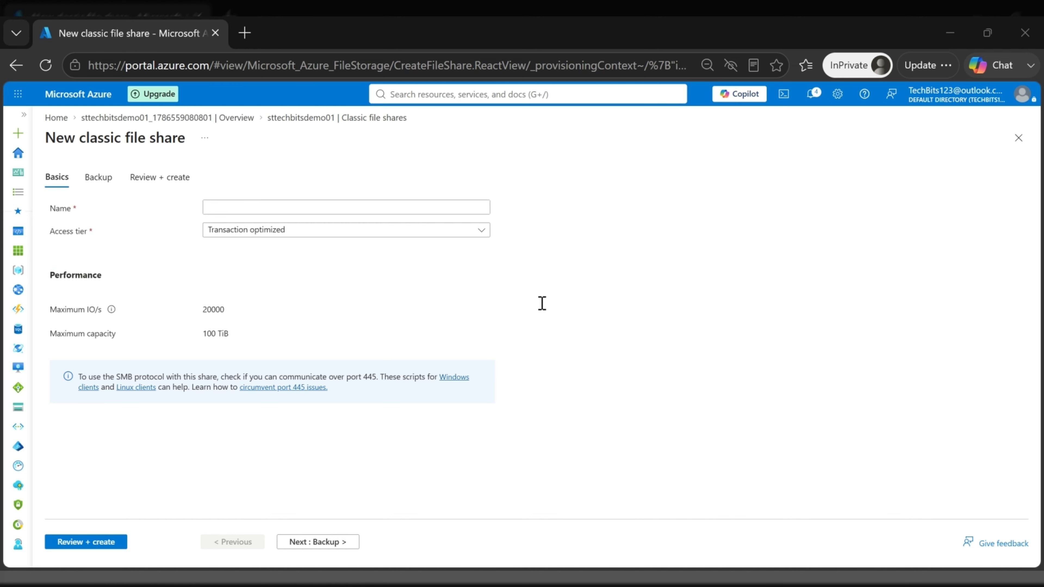
pyautogui.click(275, 207)
pyautogui.write('techbitsfiles')
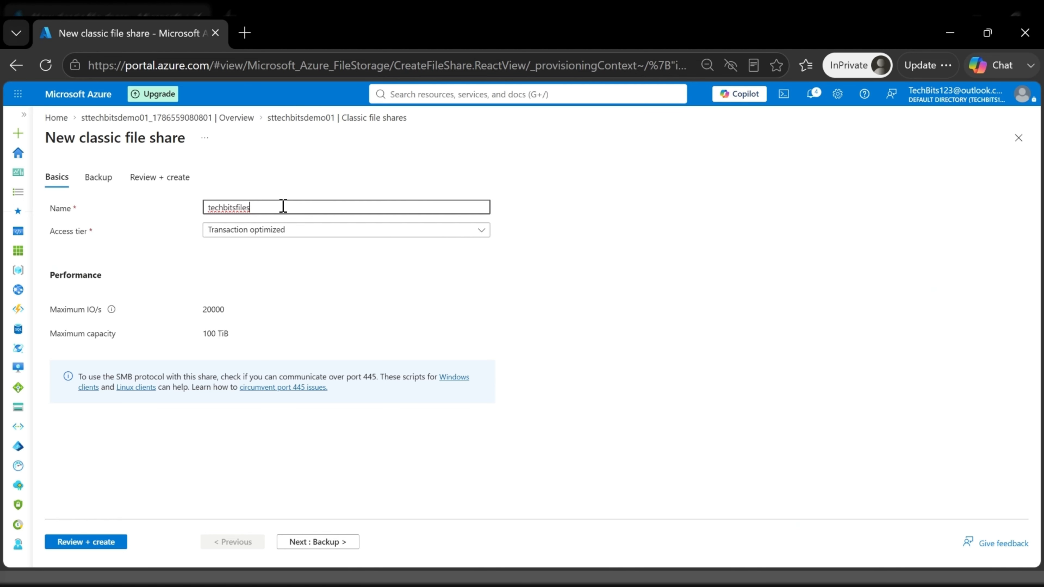
pyautogui.click(541, 263)
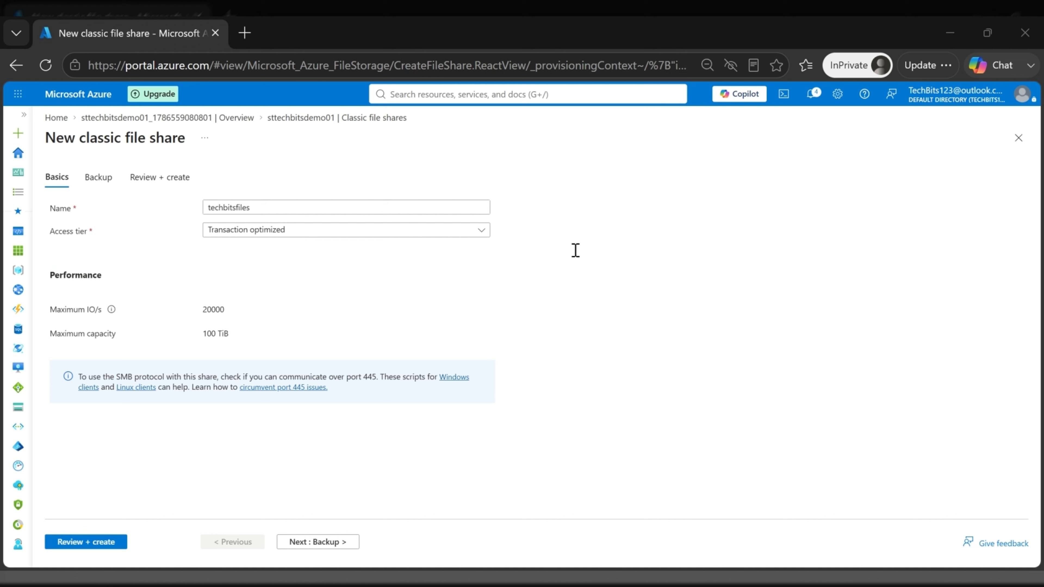
pyautogui.click(264, 236)
pyautogui.click(230, 354)
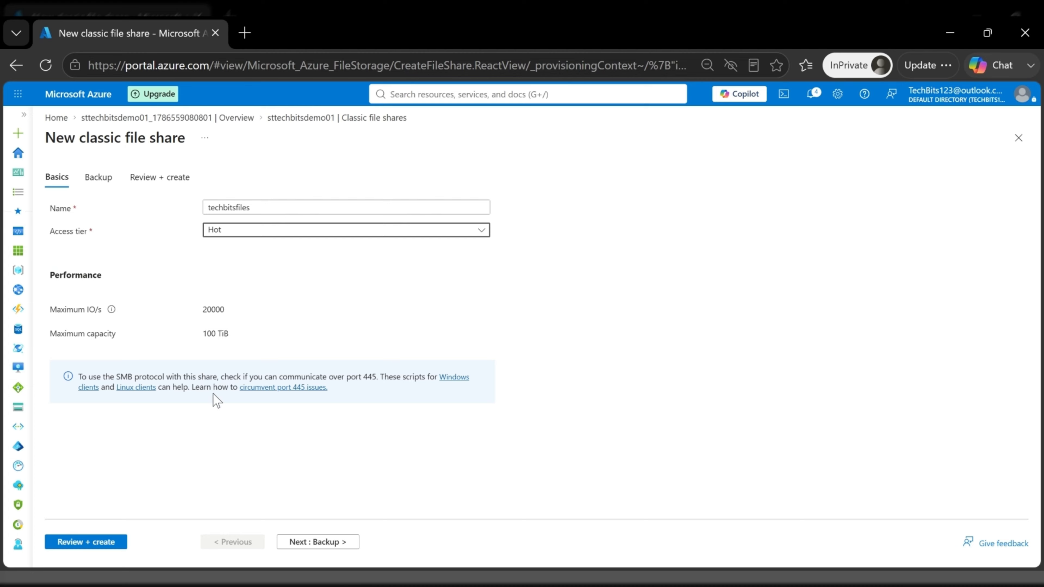
# Turn off backup for the new file share, review its configuration and create it.
pyautogui.click(108, 181)
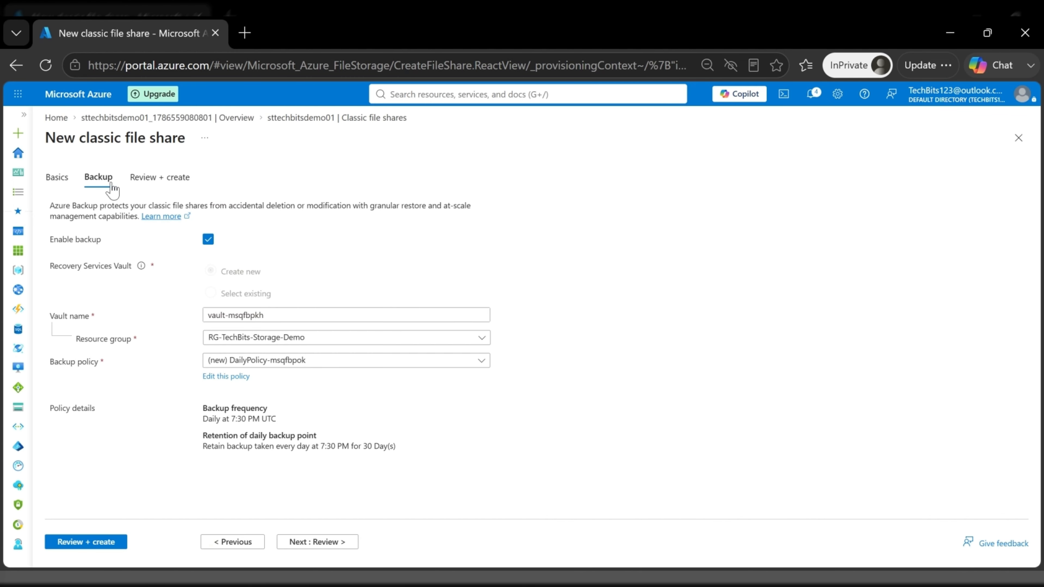
pyautogui.click(209, 239)
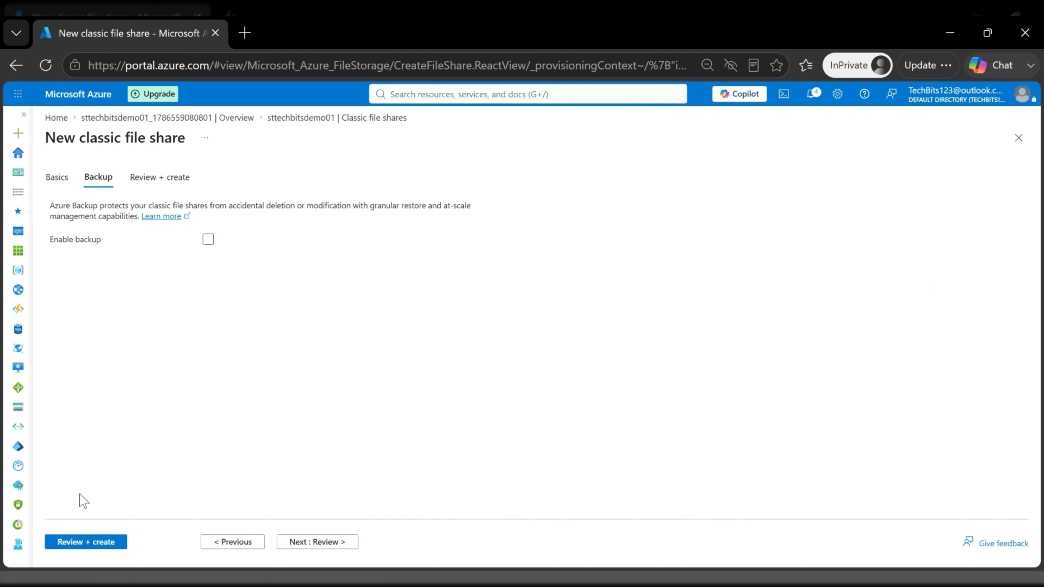
pyautogui.click(166, 186)
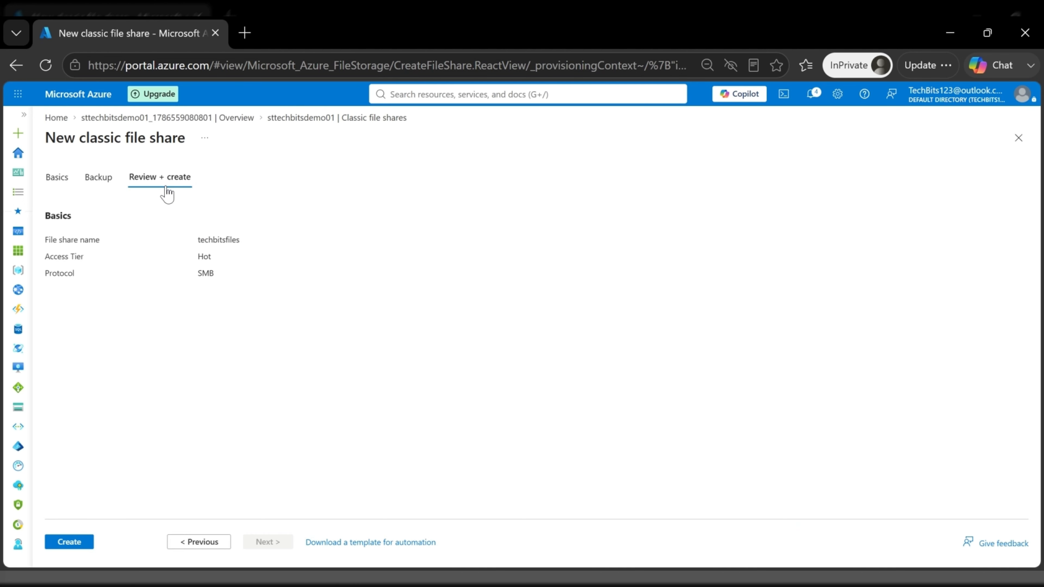
pyautogui.click(54, 546)
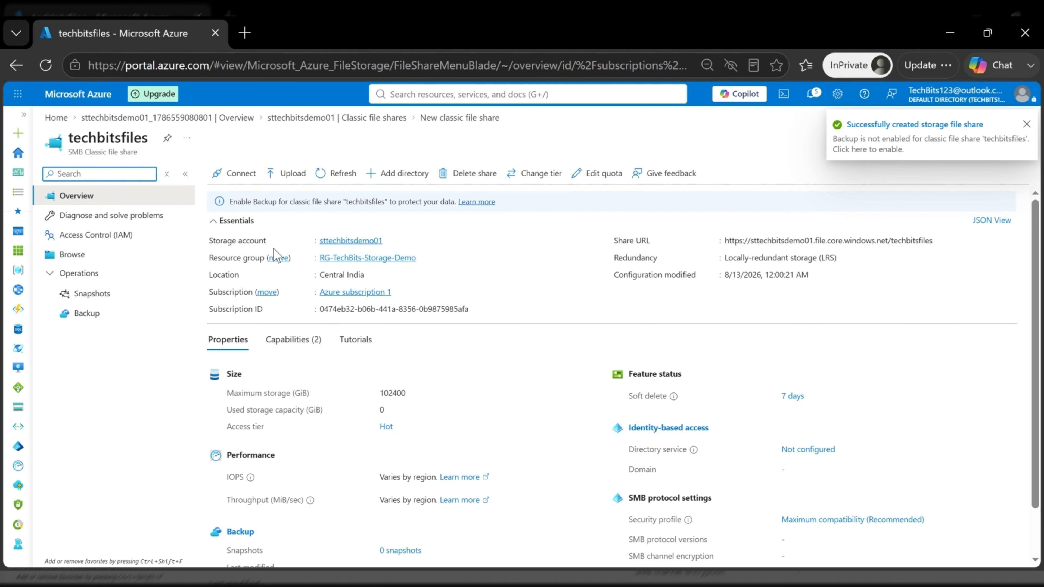
# Upload TechBits-Azure-Storage-Demo (1).txt to the root of the techbitsfiles share.
pyautogui.click(102, 258)
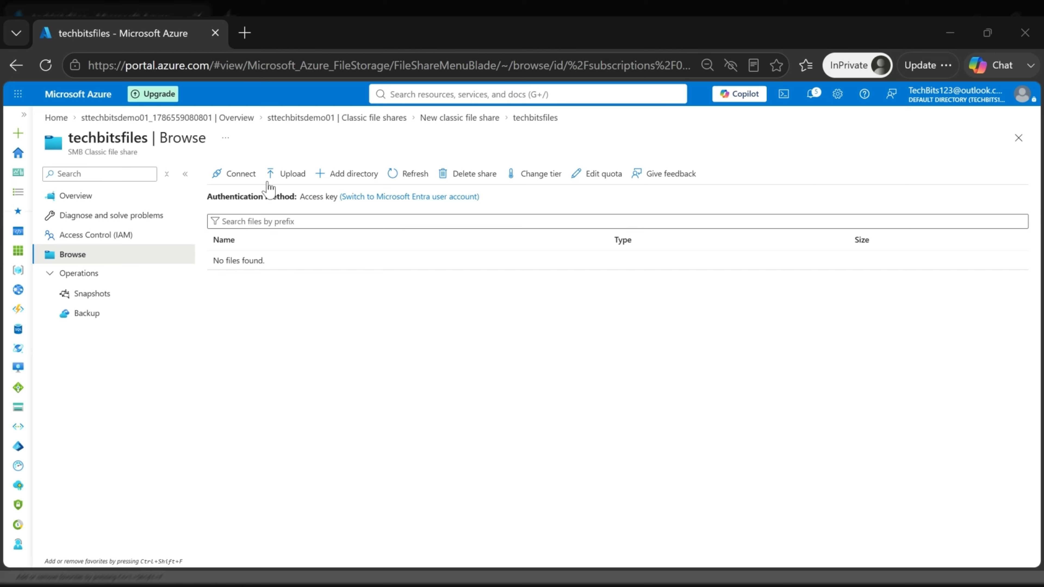
pyautogui.click(292, 191)
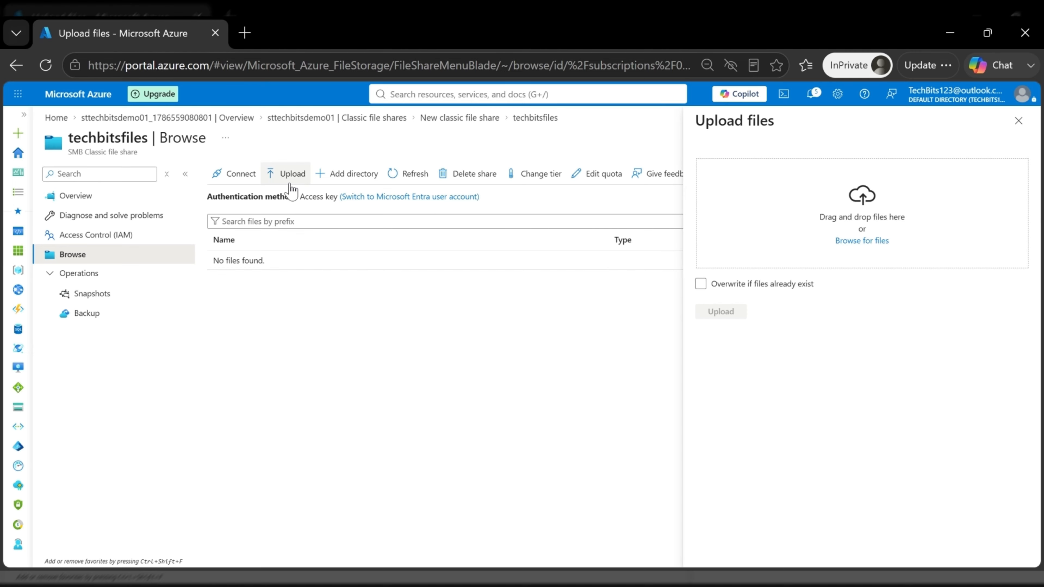
pyautogui.click(873, 241)
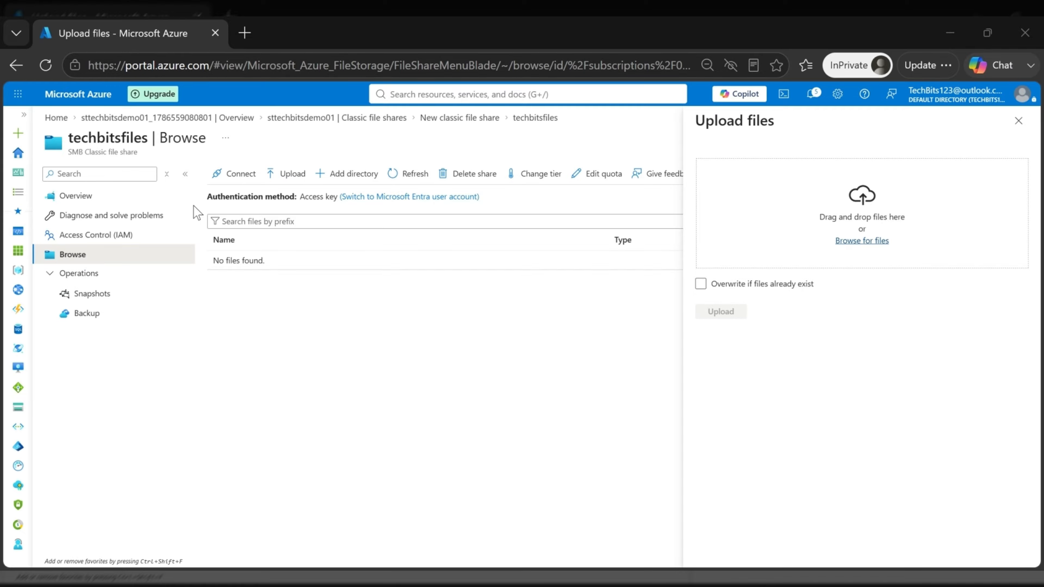
pyautogui.doubleClick(411, 372)
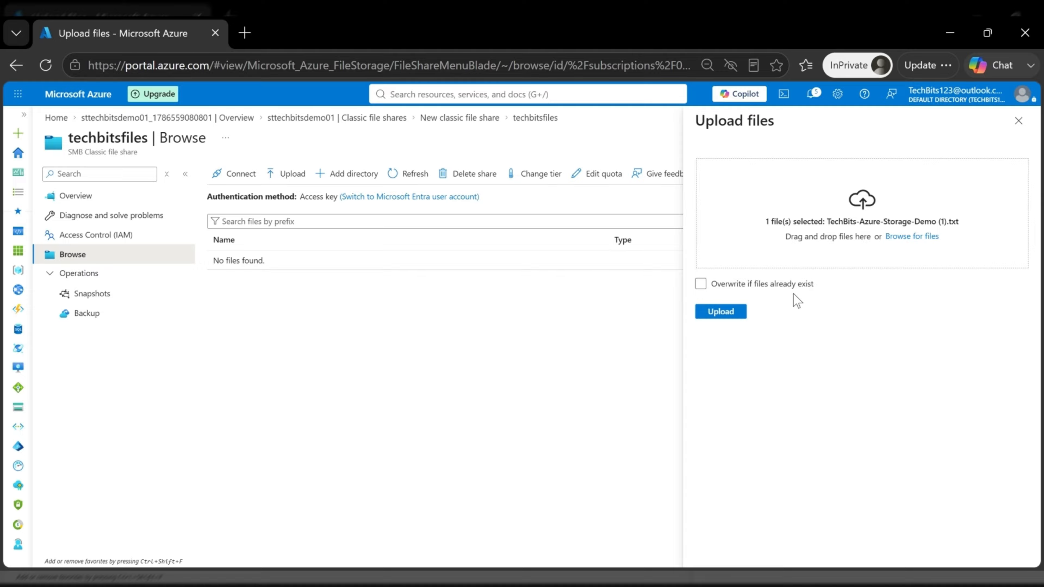
pyautogui.click(724, 315)
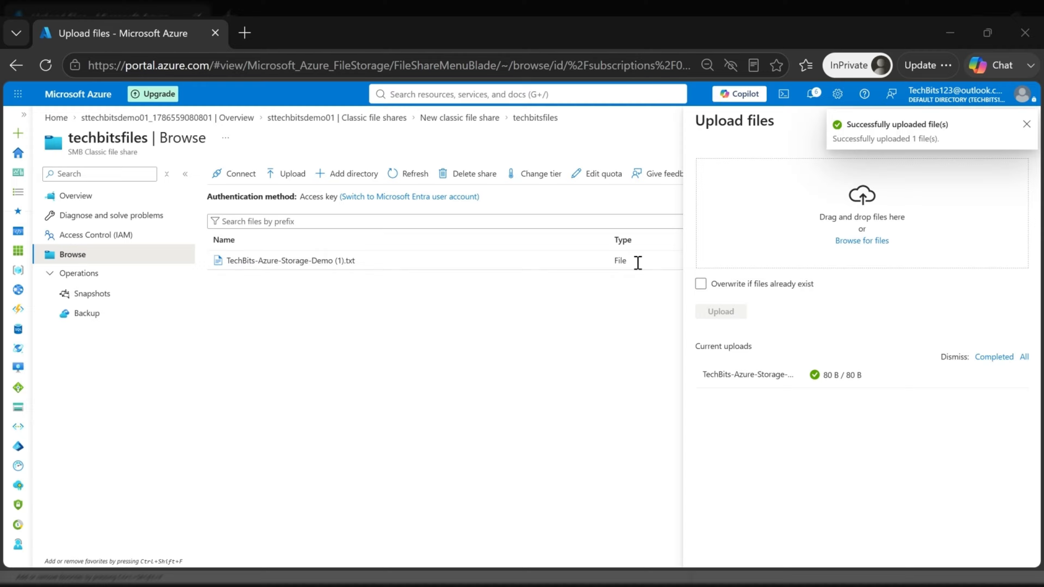
# Add a directory named TechBitsDirectory to the techbitsfiles share.
pyautogui.click(347, 174)
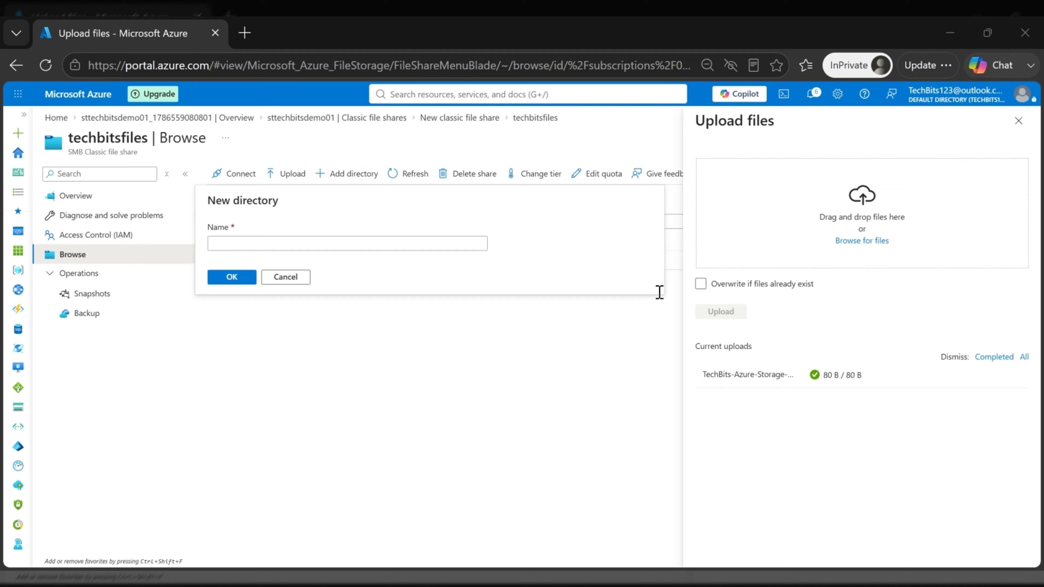
pyautogui.click(296, 243)
pyautogui.write('T')
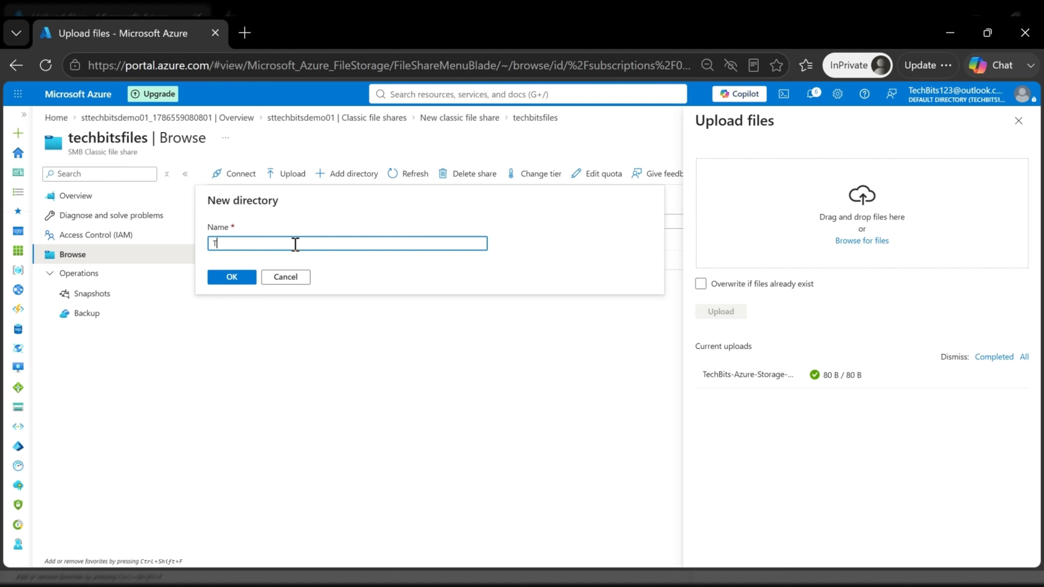
pyautogui.write('echBitsDirectory')
pyautogui.click(230, 278)
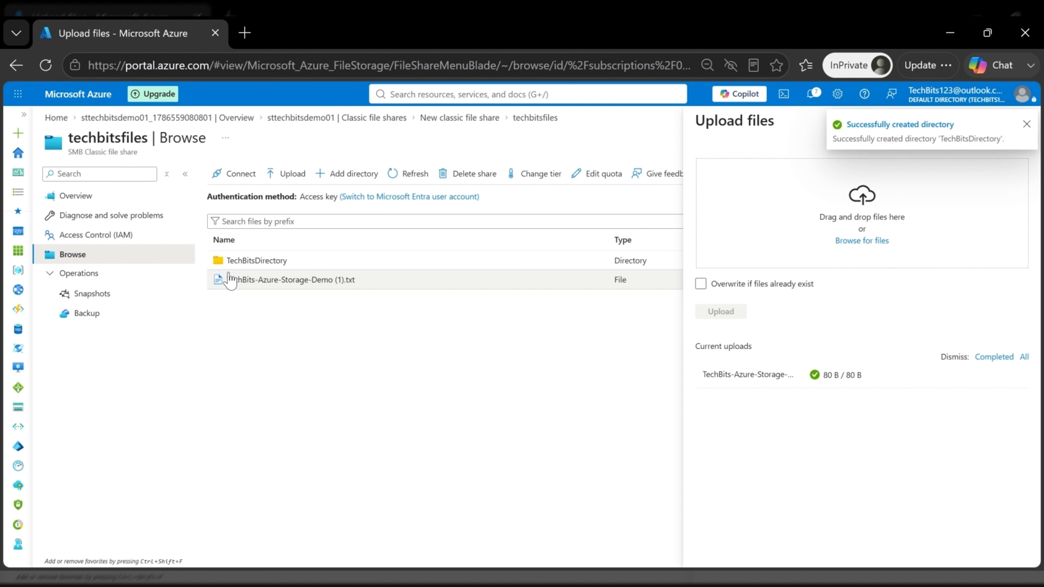
# Upload TechBits-Azure-Storage-Demo (1).txt into TechBitsDirectory.
pyautogui.click(251, 263)
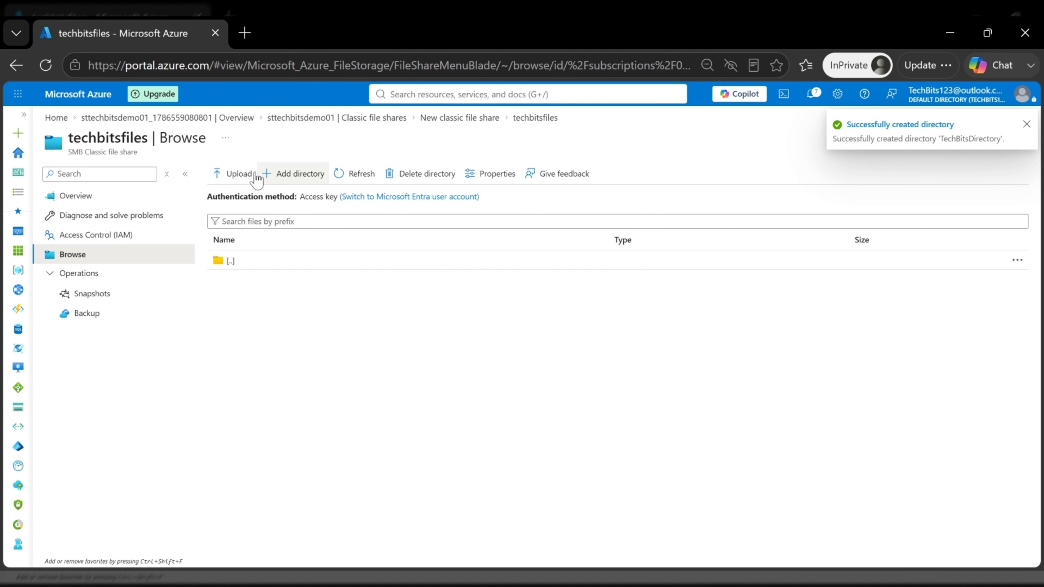
pyautogui.click(243, 174)
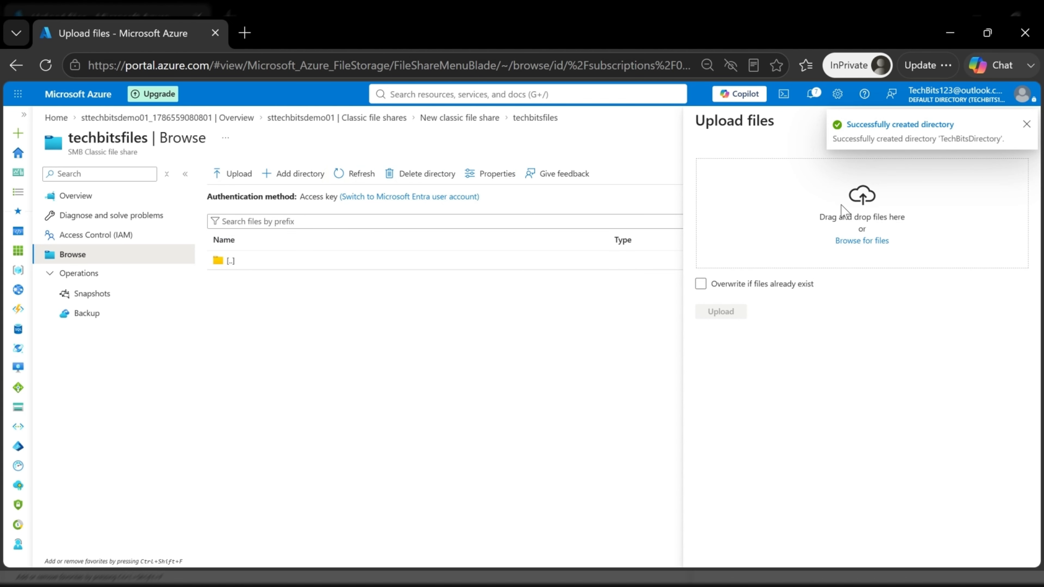
pyautogui.click(863, 239)
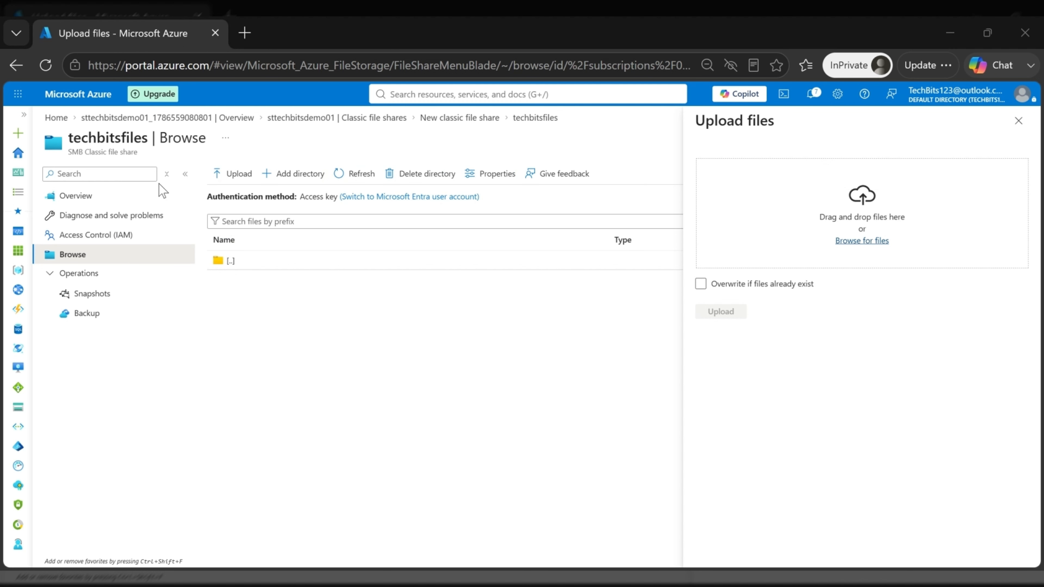
pyautogui.click(401, 365)
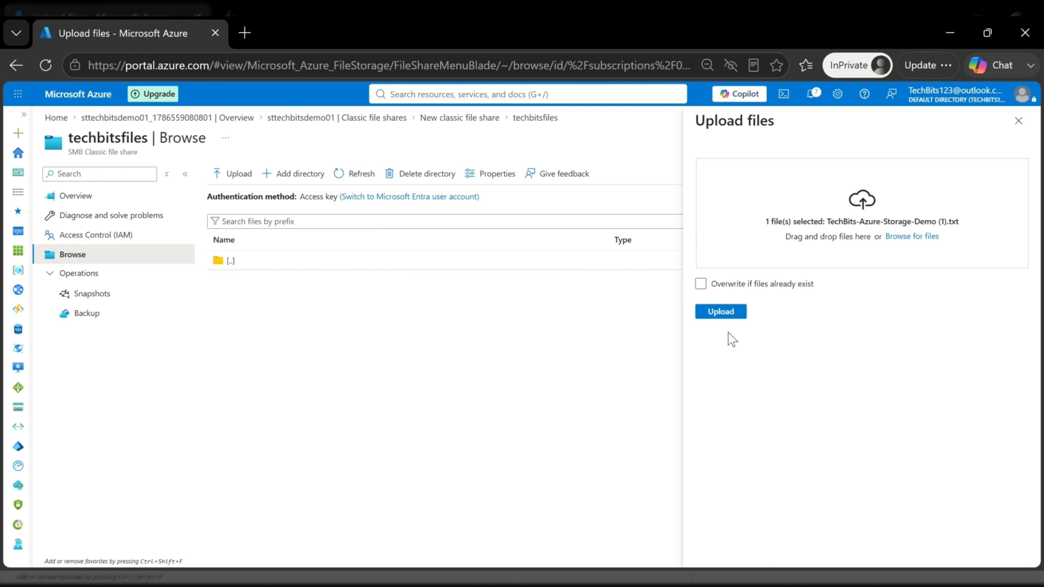
pyautogui.click(724, 312)
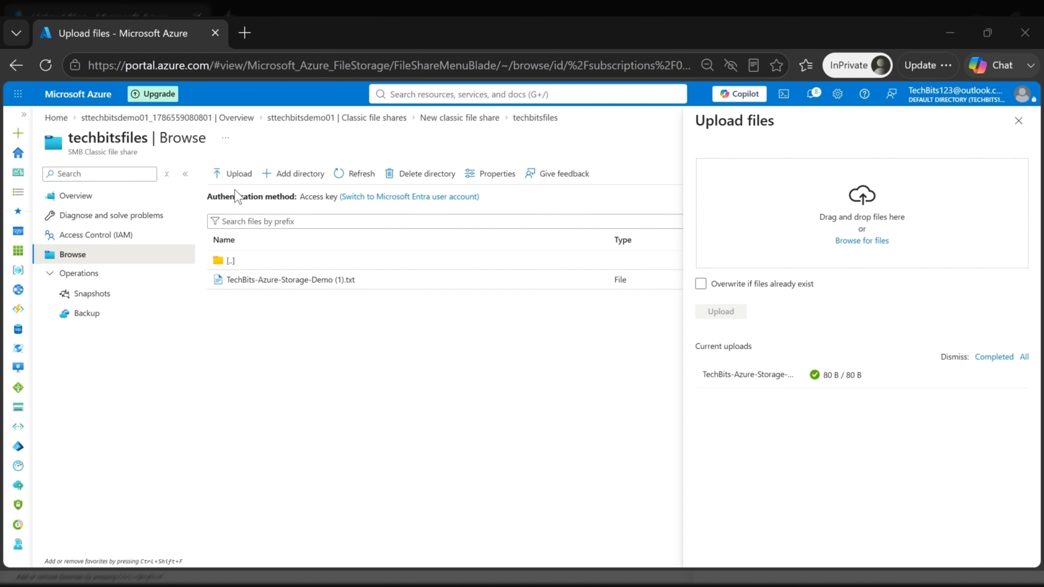
# Return to the root of the techbitsfiles share and review its Windows connection options, including drive letter and authentication method.
pyautogui.click(220, 263)
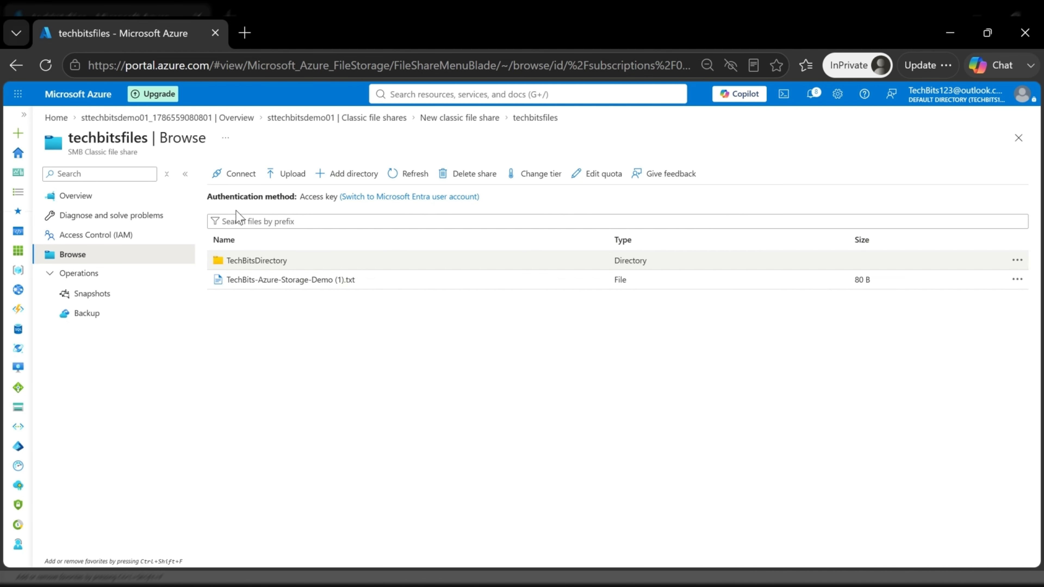
pyautogui.click(241, 174)
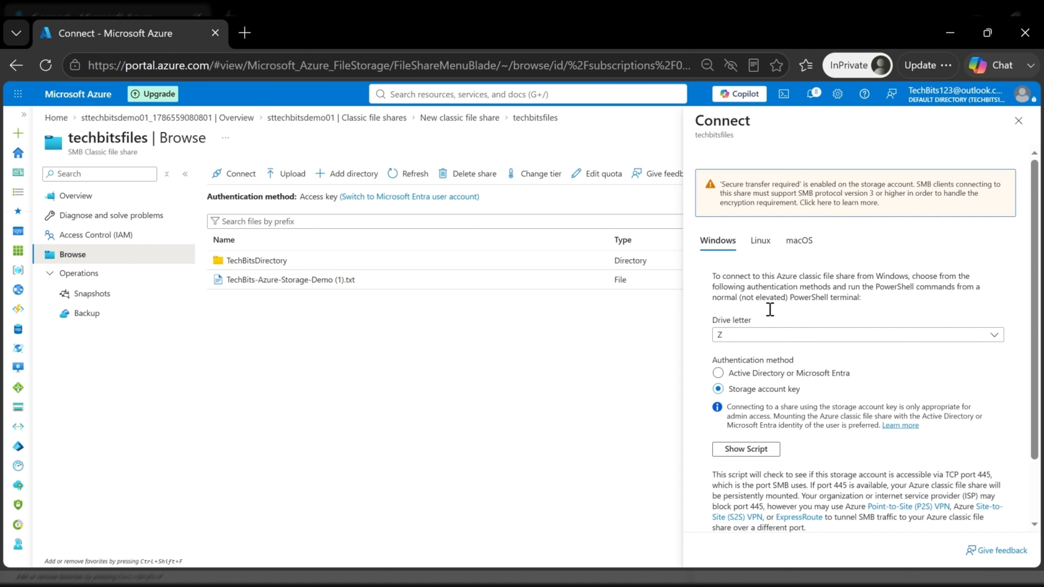
pyautogui.scroll(-2, 833, 401)
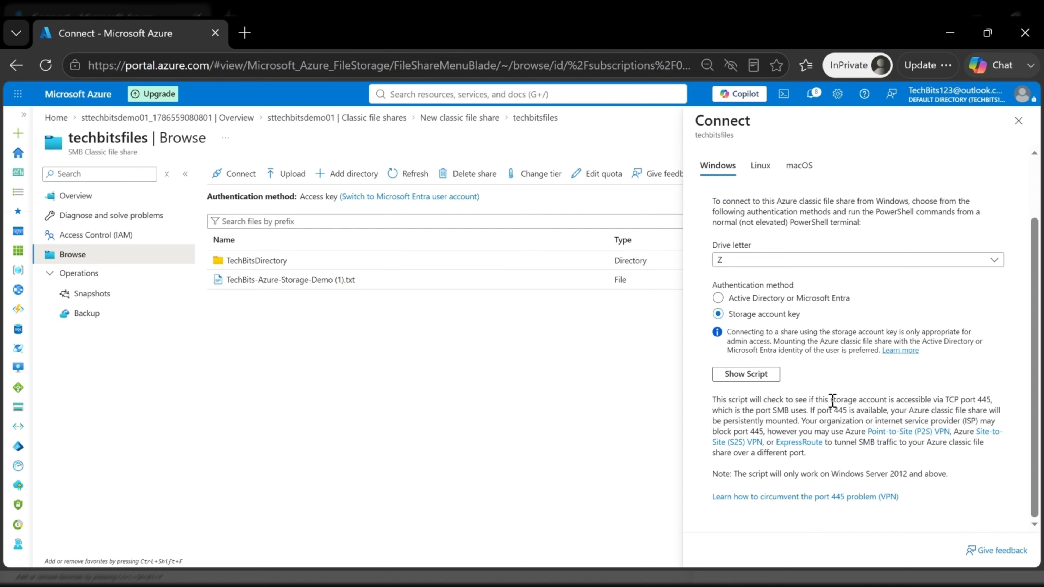
pyautogui.scroll(2, 832, 401)
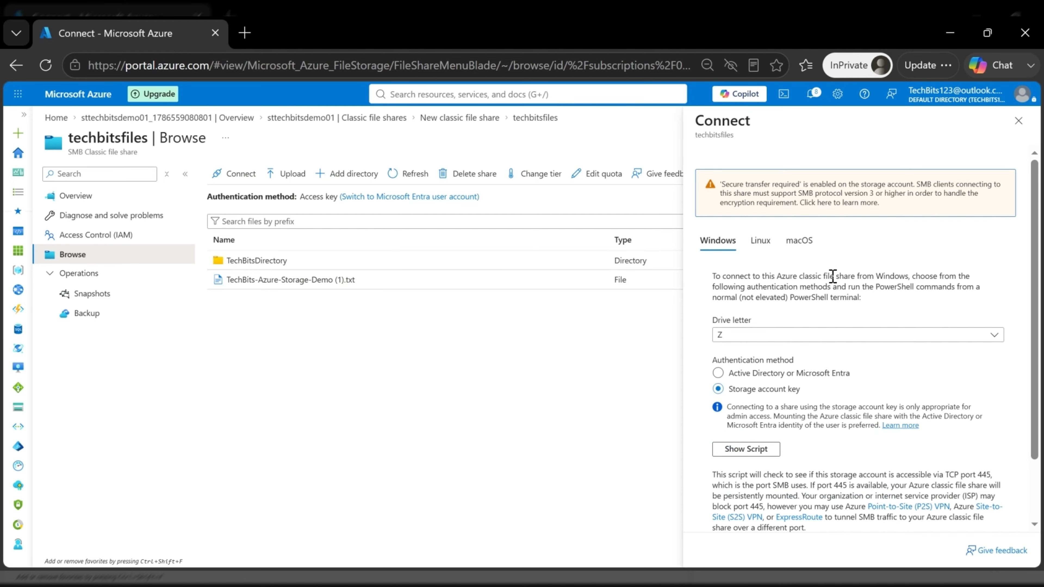
pyautogui.scroll(-2, 959, 443)
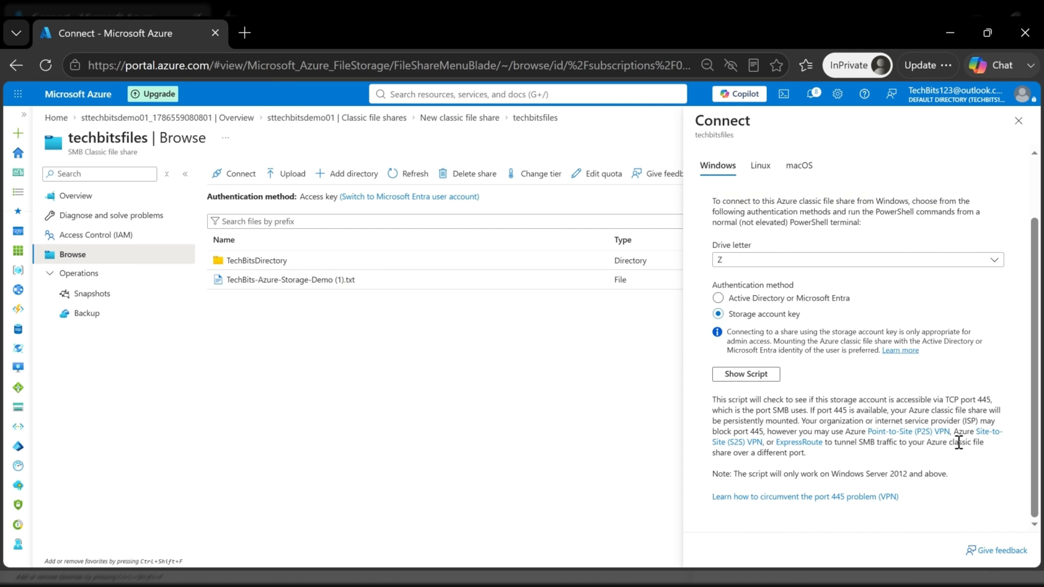
pyautogui.scroll(2, 958, 443)
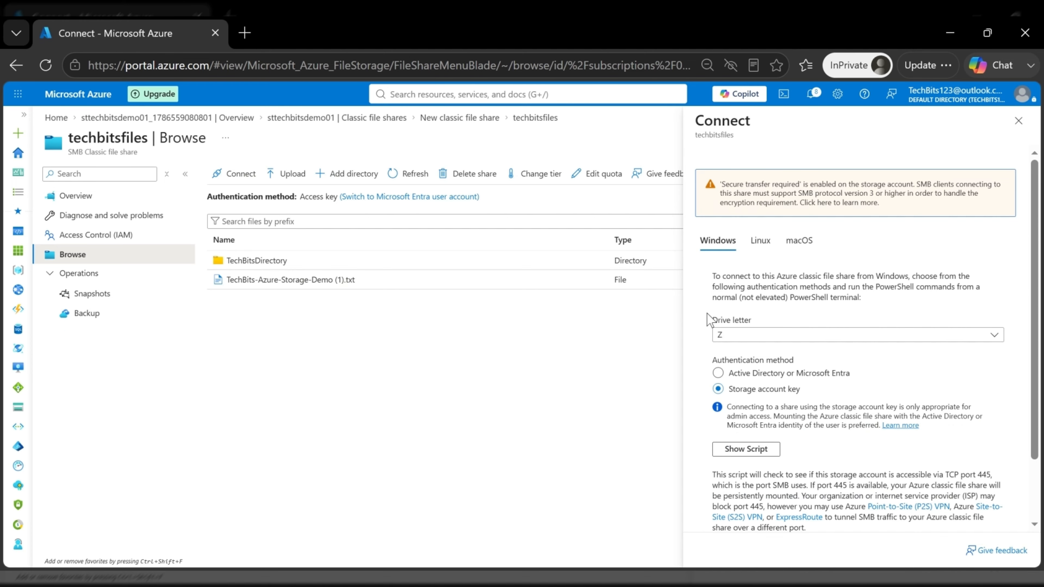
pyautogui.click(1014, 127)
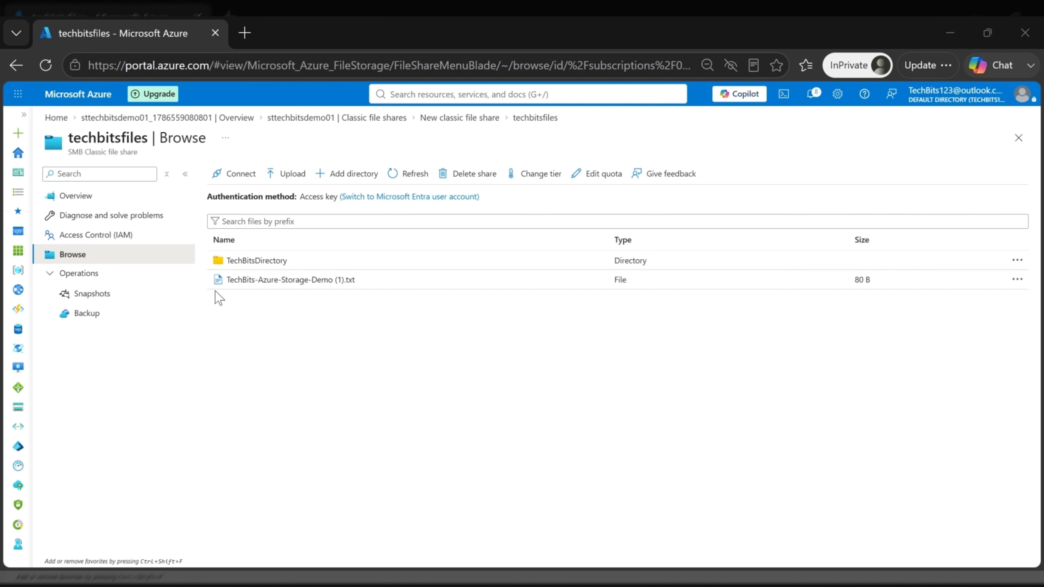
# Create a queue named techbits-demo-queue in the sttechbitsdemo01 storage account.
pyautogui.click(363, 118)
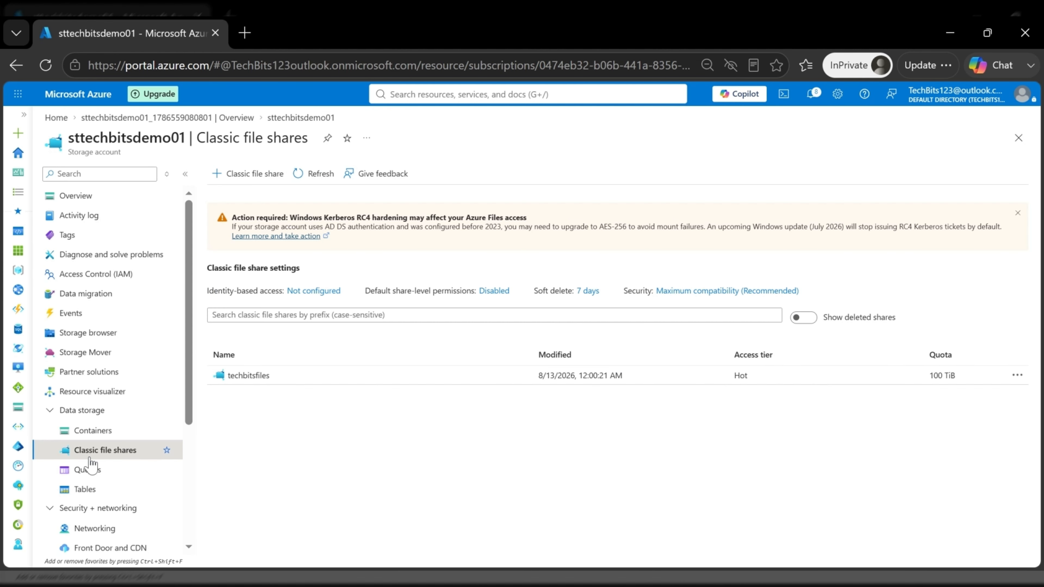
pyautogui.click(95, 476)
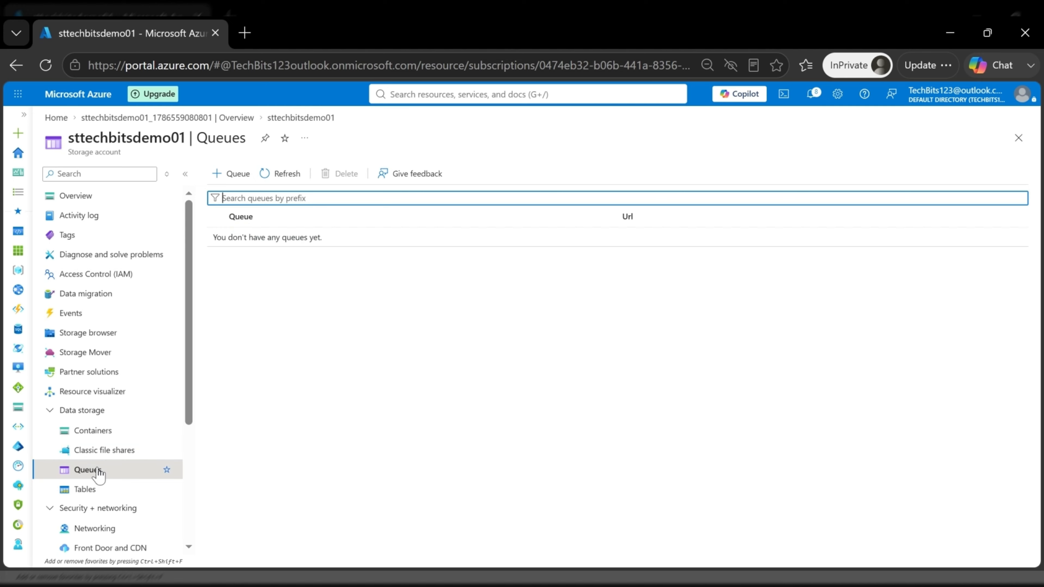
pyautogui.click(240, 174)
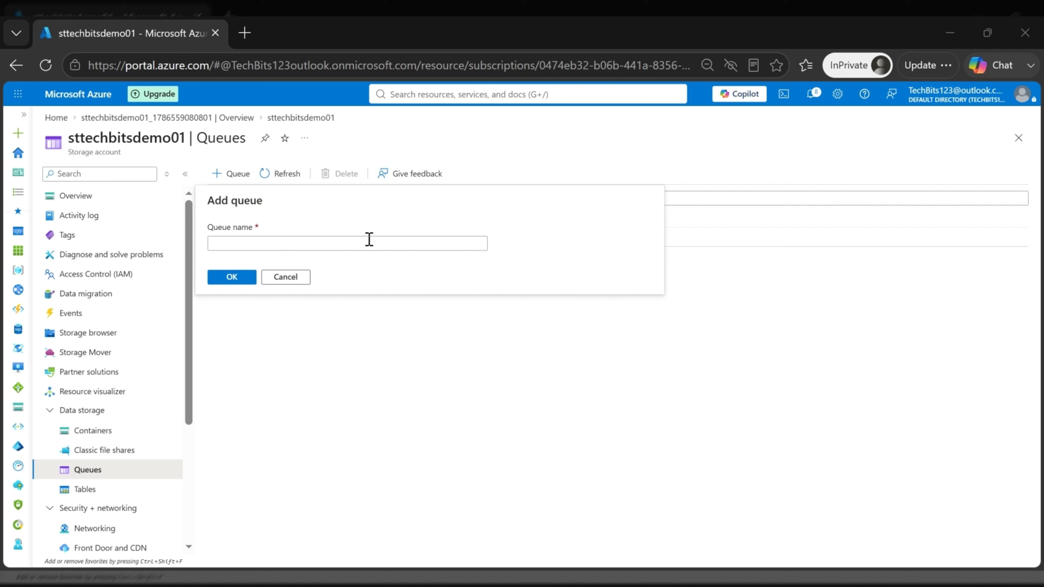
pyautogui.click(233, 240)
pyautogui.write('techbits-demo-queue')
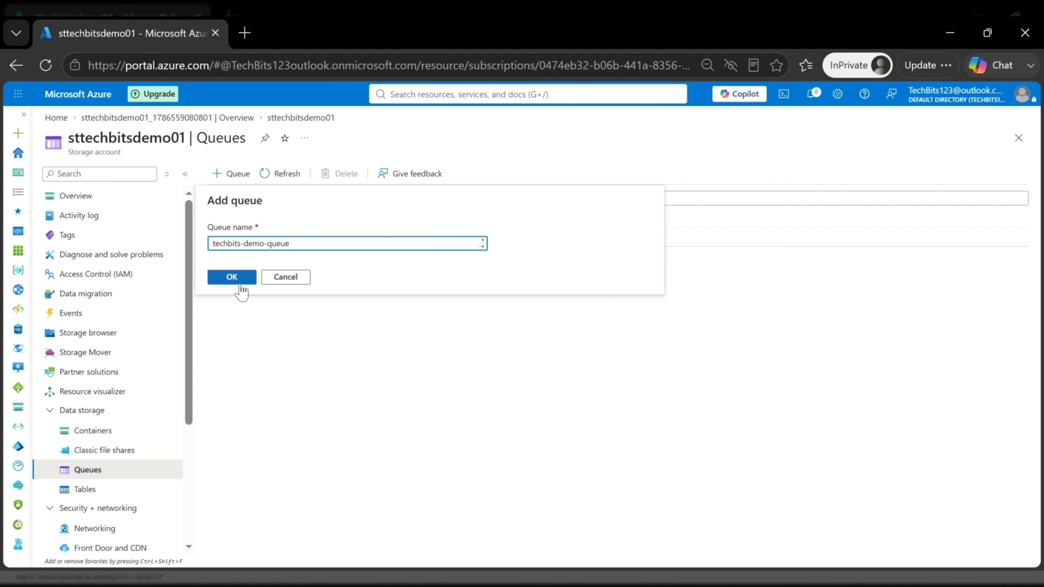
pyautogui.click(233, 278)
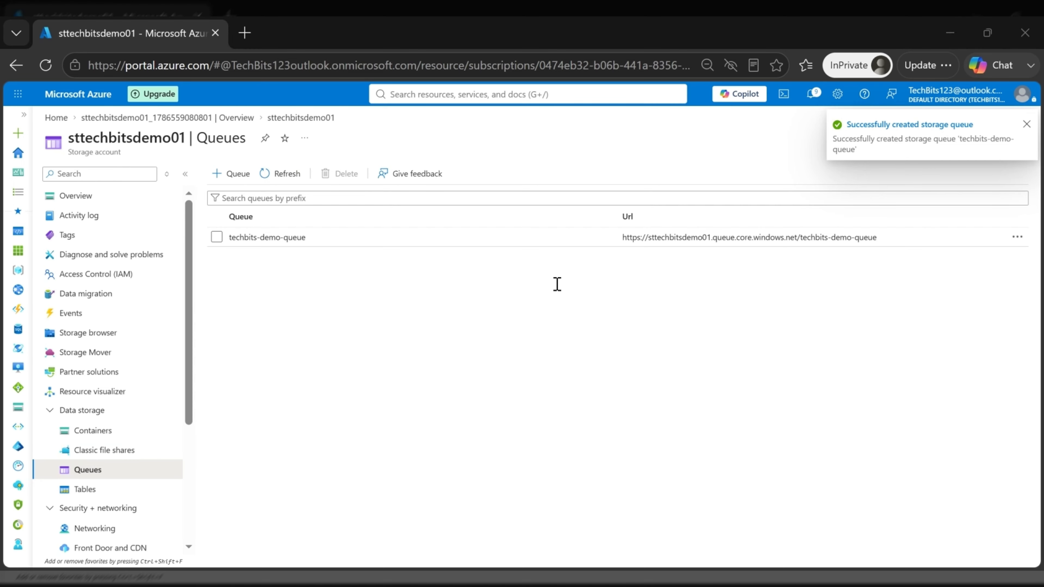
# Add a message to techbits-demo-queue reading "Process customer order" followed by the order number, keeping the 7-day expiry and Base64 encoding.
pyautogui.click(243, 238)
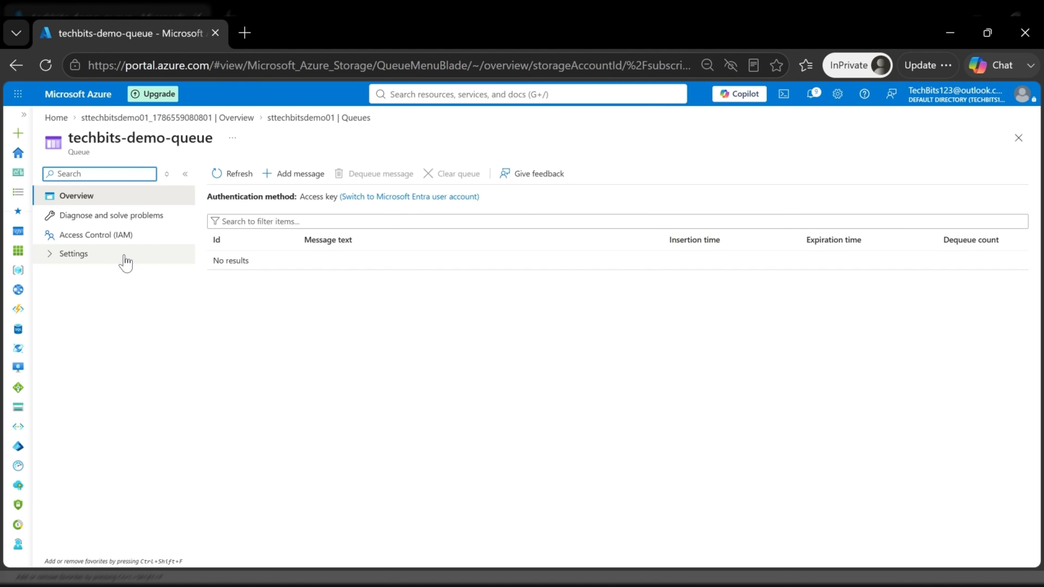
pyautogui.click(280, 175)
pyautogui.hotkey('alt', 'Tab')
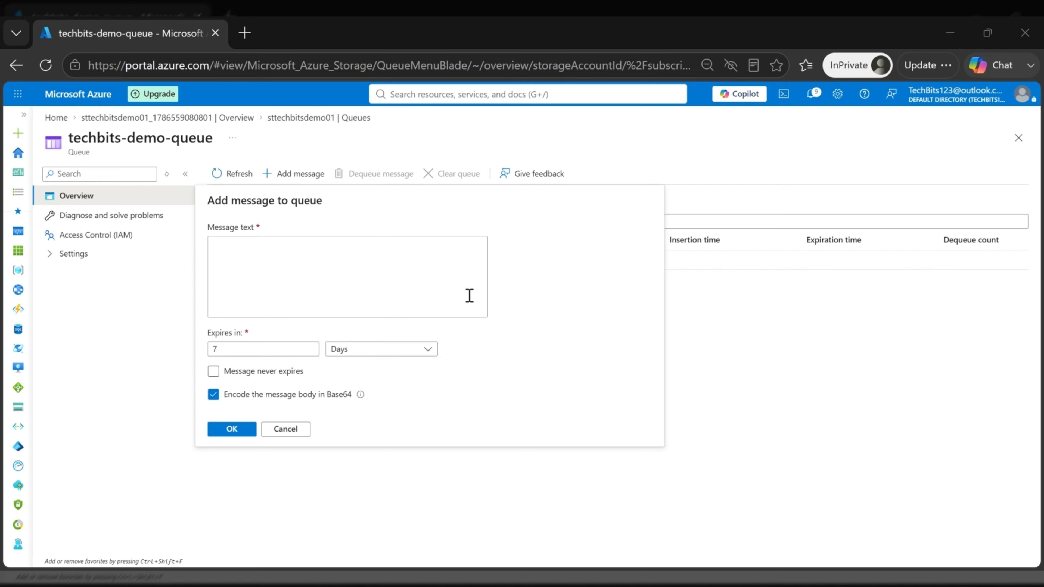
pyautogui.click(274, 266)
pyautogui.write('Process customer order 1001')
pyautogui.hotkey('alt', 'Tab')
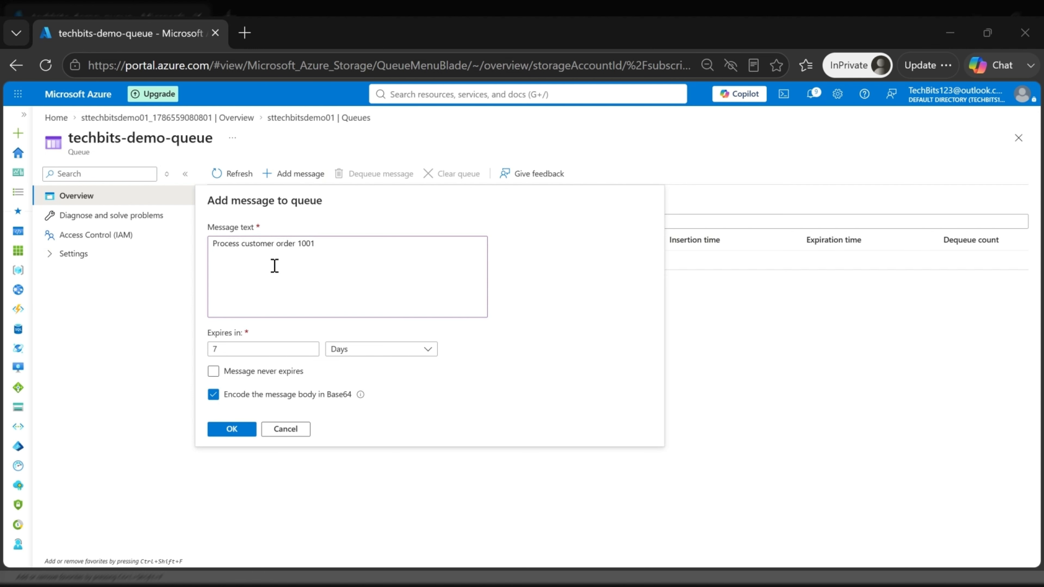
pyautogui.click(228, 431)
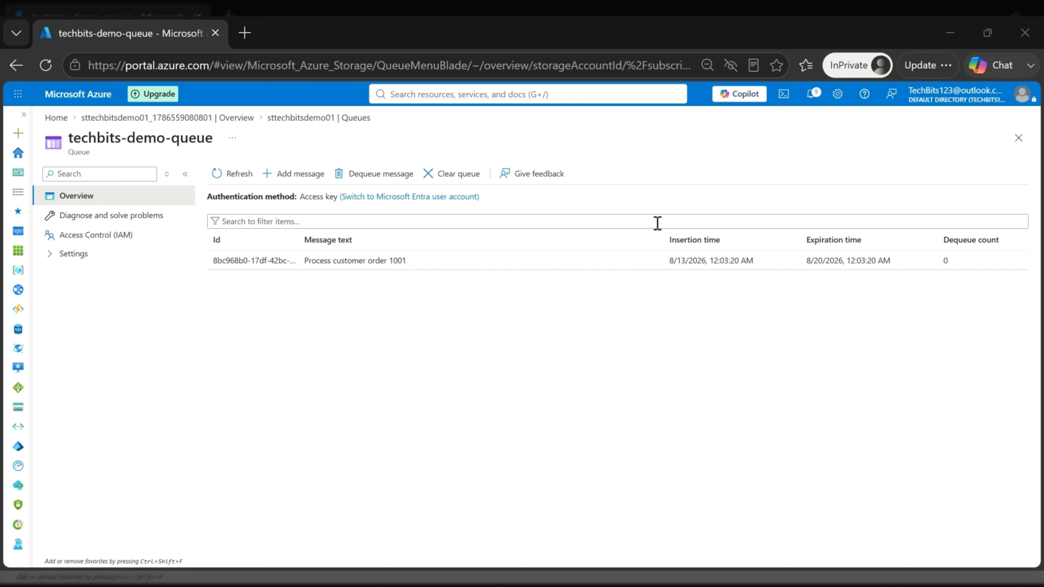
# Create a table named TechBitsDemoTable in the sttechbitsdemo01 storage account.
pyautogui.click(237, 119)
pyautogui.click(273, 337)
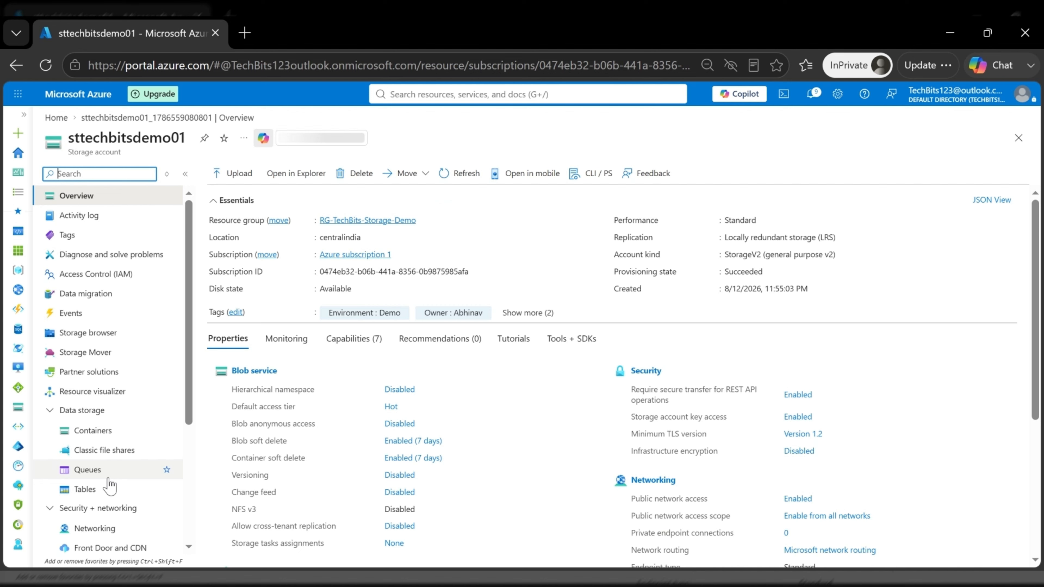
pyautogui.click(110, 486)
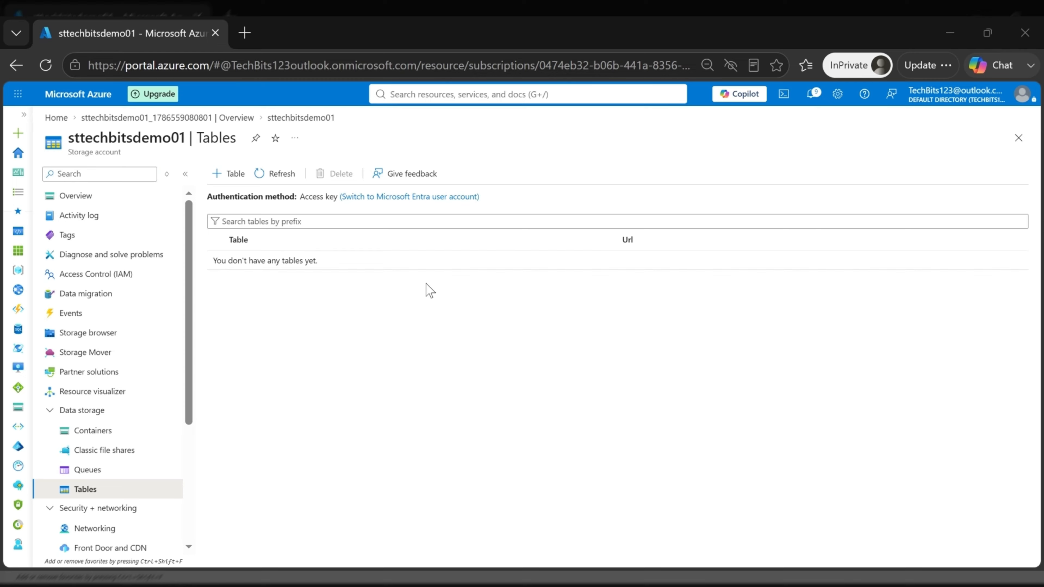
pyautogui.click(230, 173)
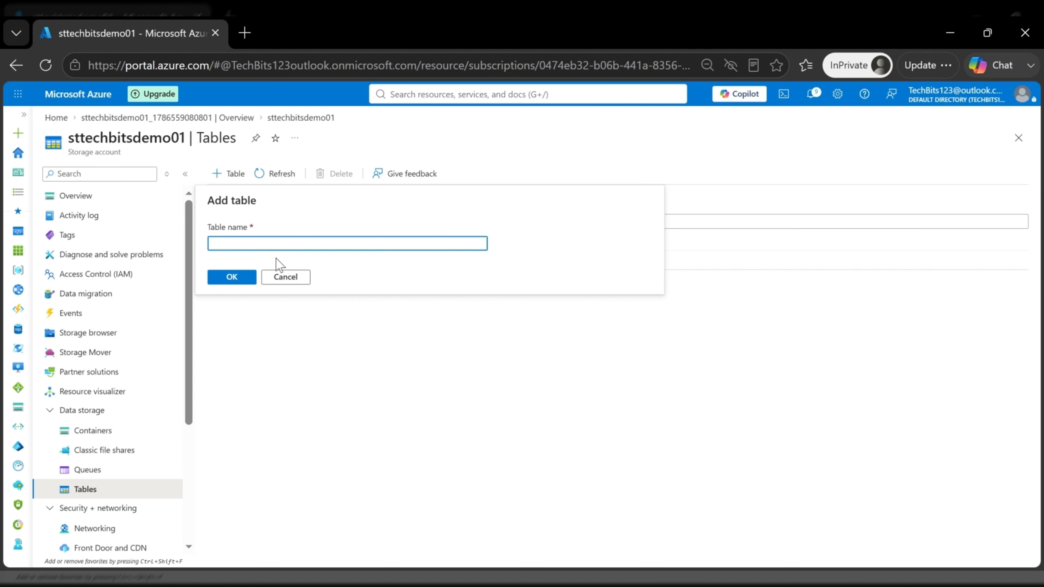
pyautogui.write('TechBitsDemoTable')
pyautogui.click(243, 276)
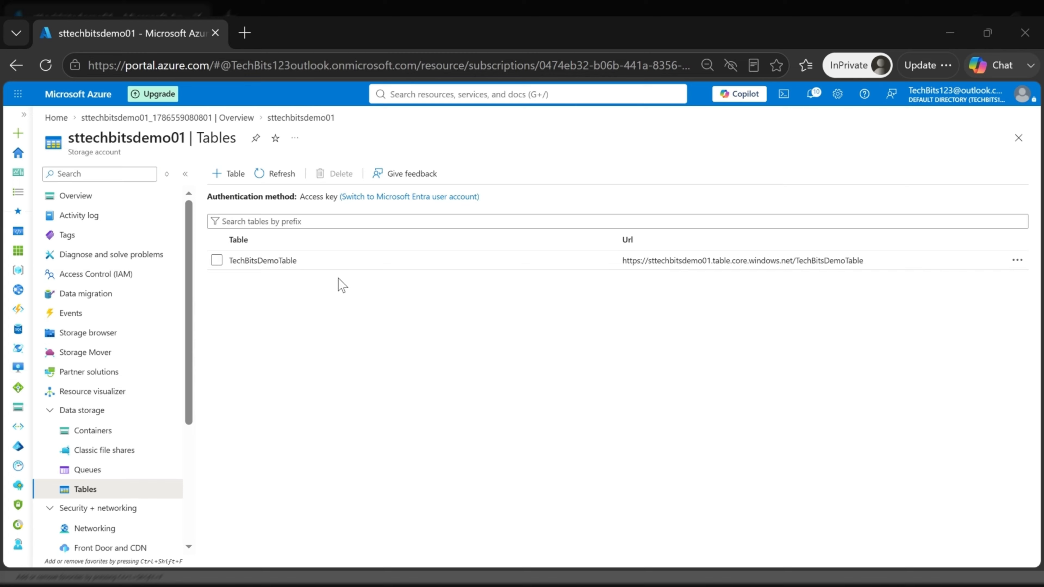
# Expand the storage account's Data management, Settings and Monitoring sections and examine the options they offer.
pyautogui.scroll(-2, 131, 416)
pyautogui.scroll(-2, 130, 417)
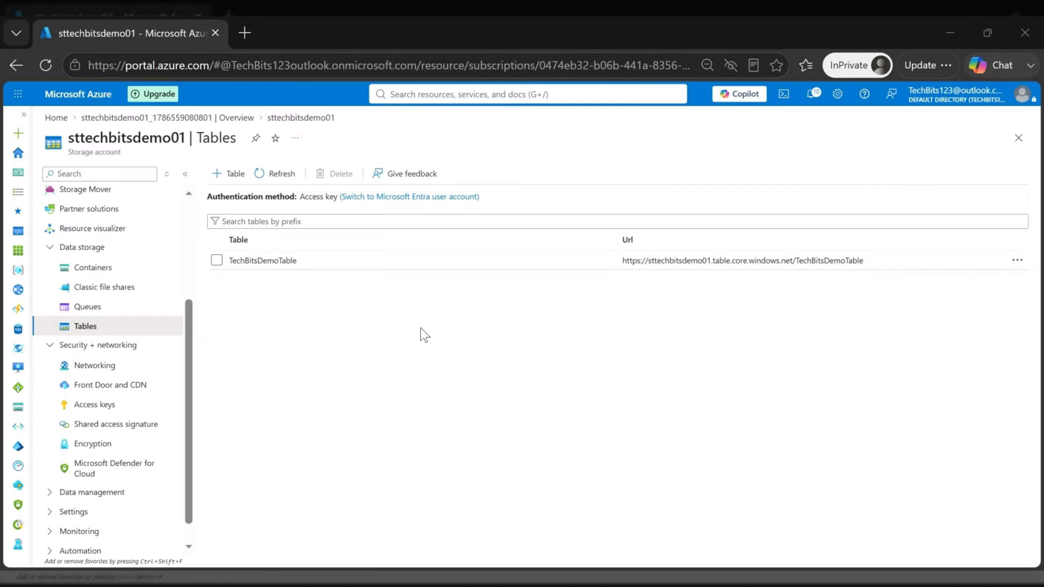
pyautogui.scroll(-1, 46, 472)
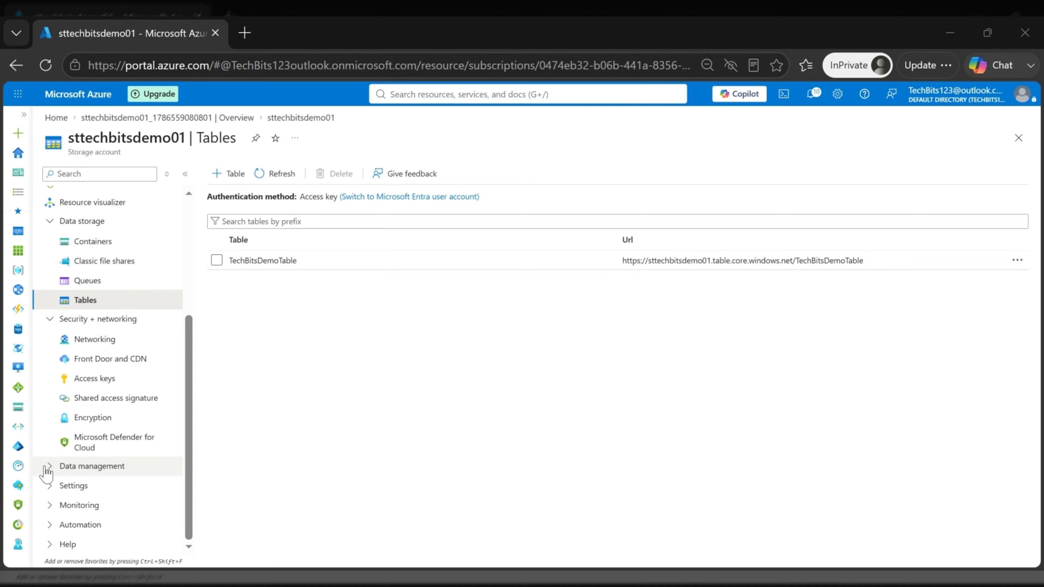
pyautogui.click(58, 466)
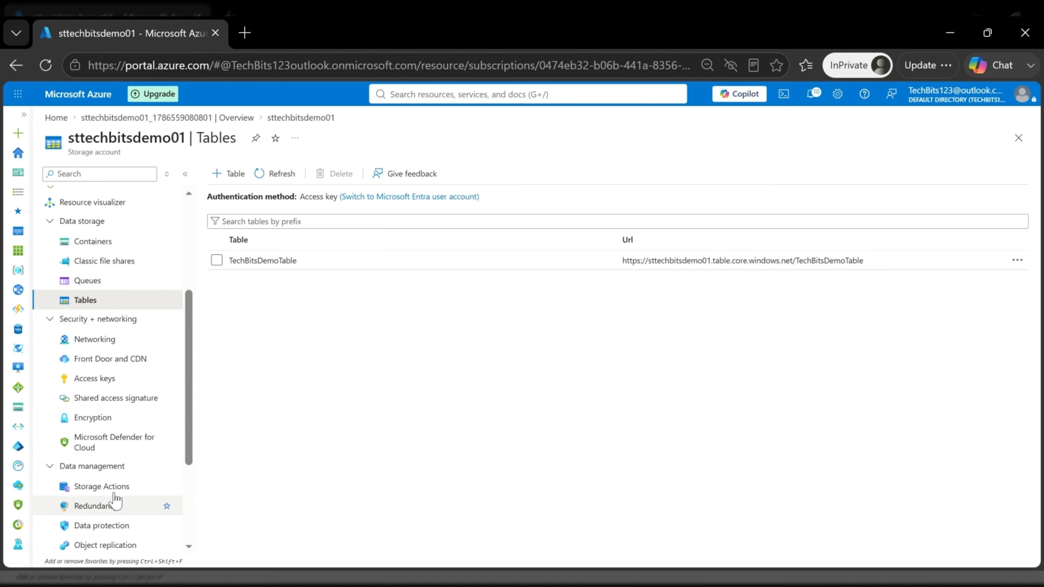
pyautogui.scroll(-3, 102, 498)
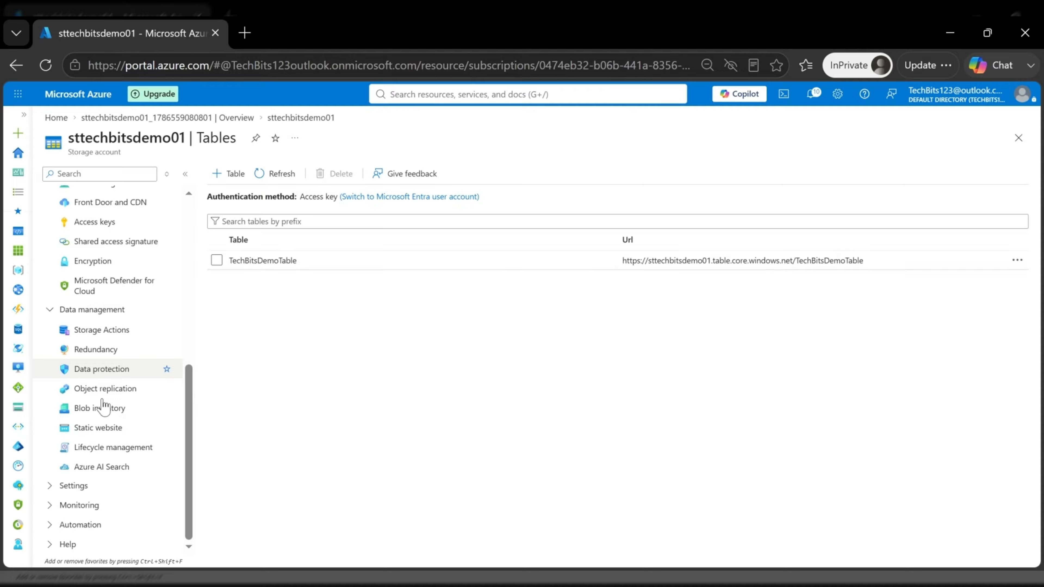
pyautogui.click(59, 487)
pyautogui.scroll(-3, 111, 458)
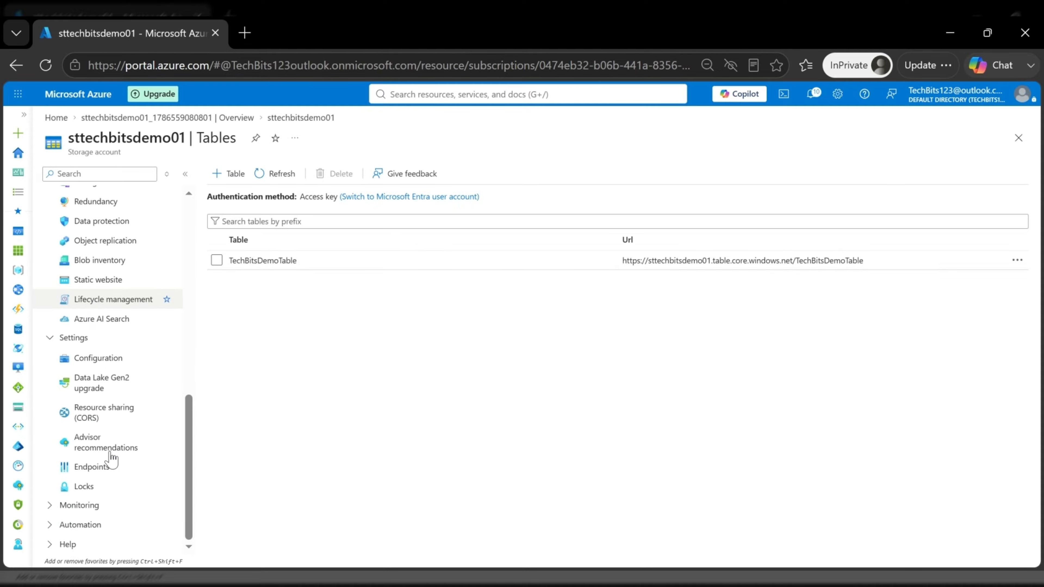
pyautogui.click(58, 506)
pyautogui.scroll(-3, 90, 468)
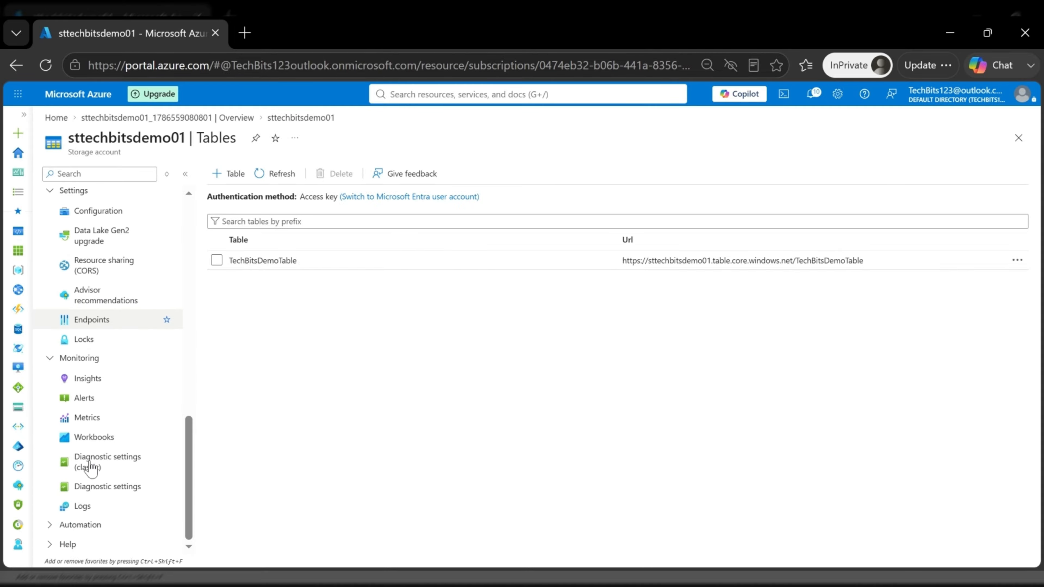
pyautogui.click(90, 466)
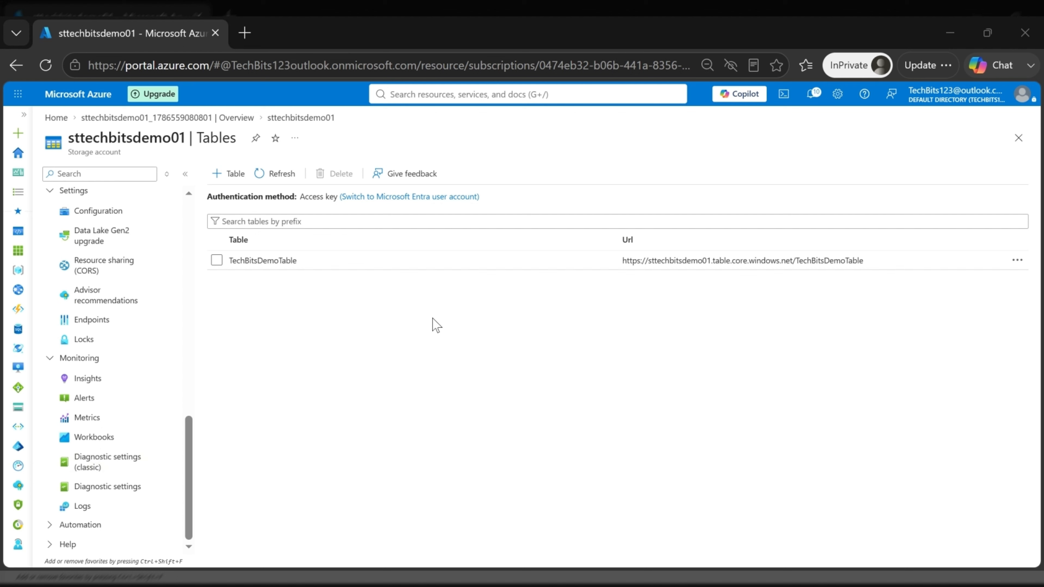
# Look over the security and data management options again and expand the Automation section to view its entries.
pyautogui.scroll(5, 136, 362)
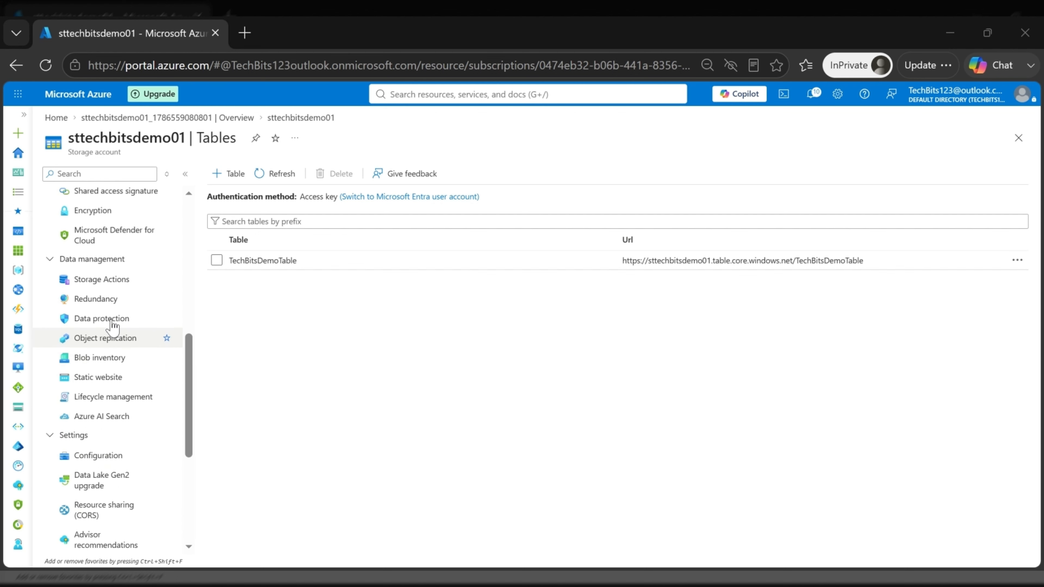
pyautogui.scroll(2, 113, 327)
pyautogui.scroll(2, 119, 375)
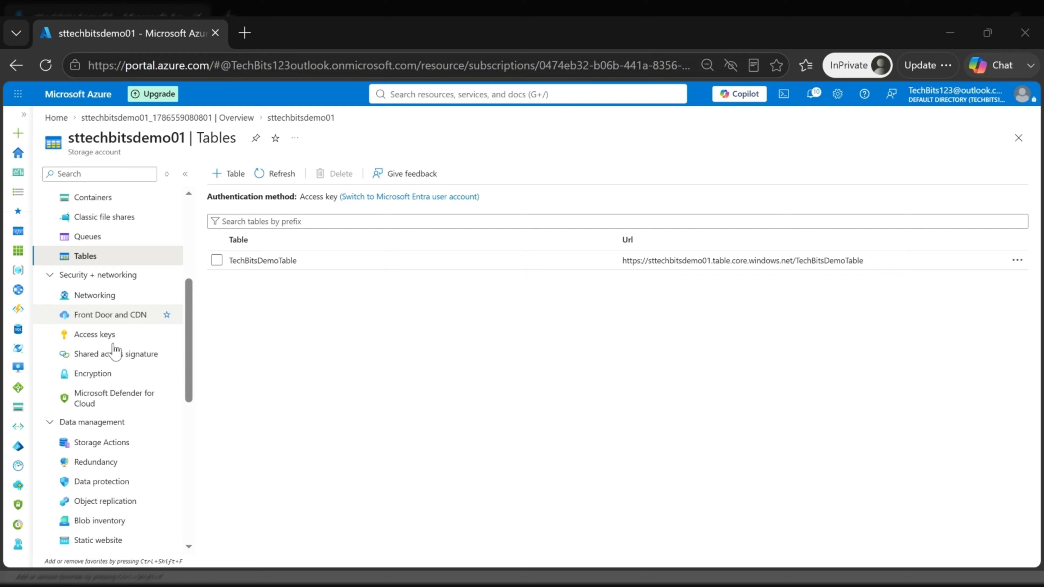
pyautogui.scroll(-10, 116, 370)
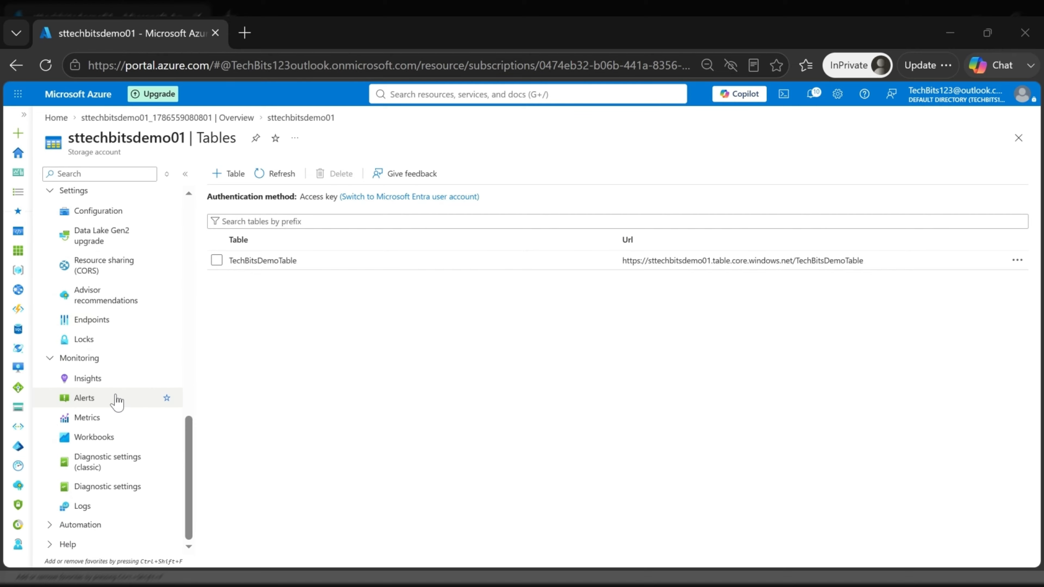
pyautogui.click(56, 530)
pyautogui.scroll(-1, 121, 469)
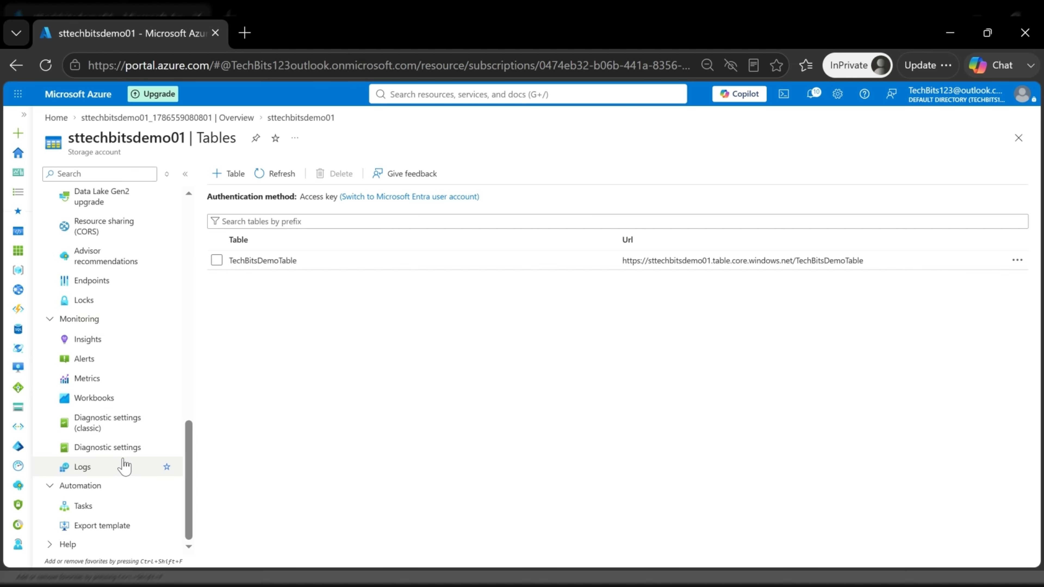
# Open the Storage Actions page under Data management and look through the remaining storage account sections.
pyautogui.scroll(4, 119, 461)
pyautogui.scroll(8, 114, 459)
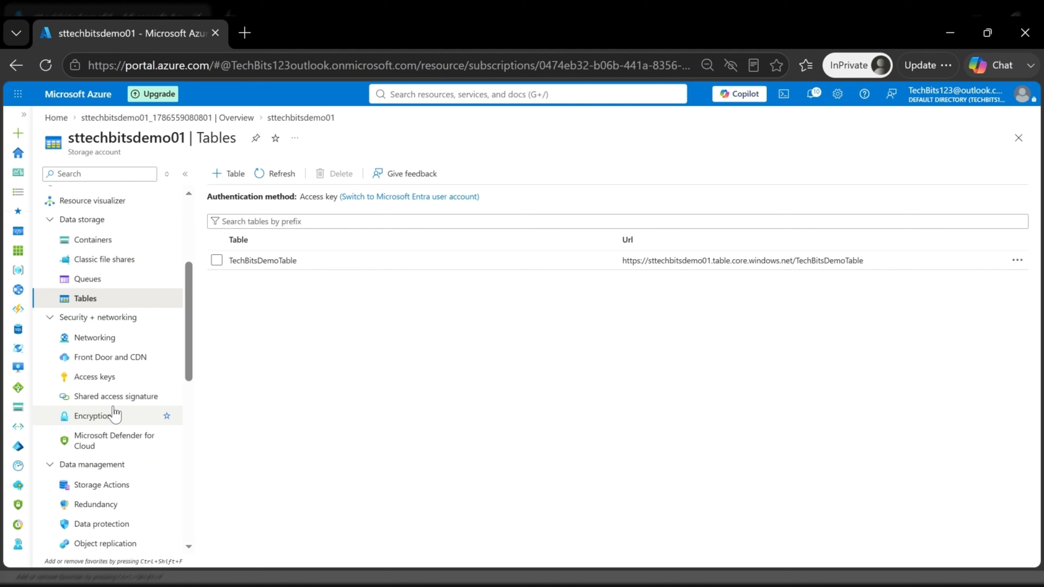
pyautogui.scroll(-2, 139, 430)
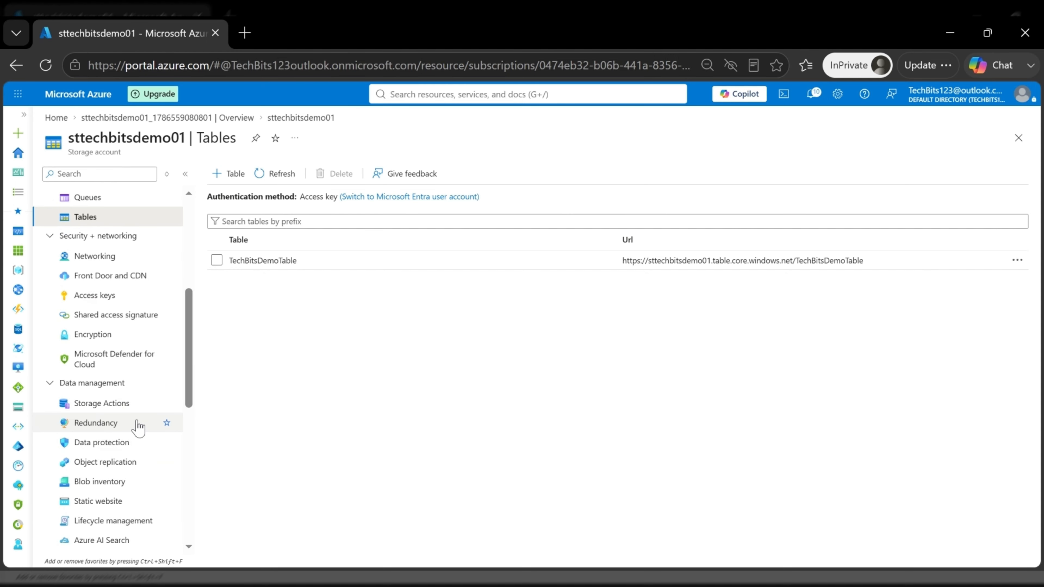
pyautogui.click(127, 404)
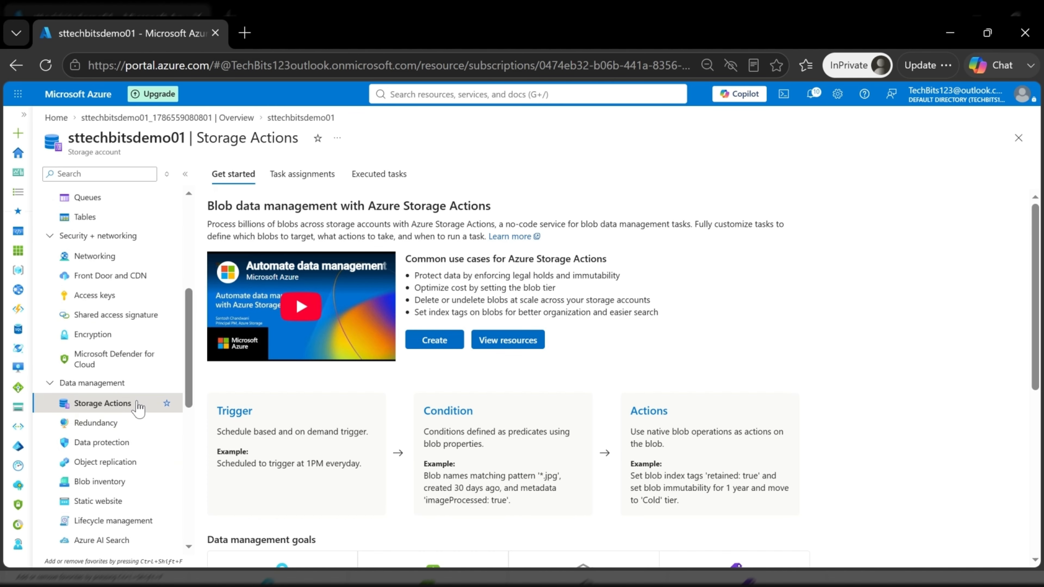
pyautogui.scroll(-4, 106, 335)
pyautogui.scroll(-6, 106, 336)
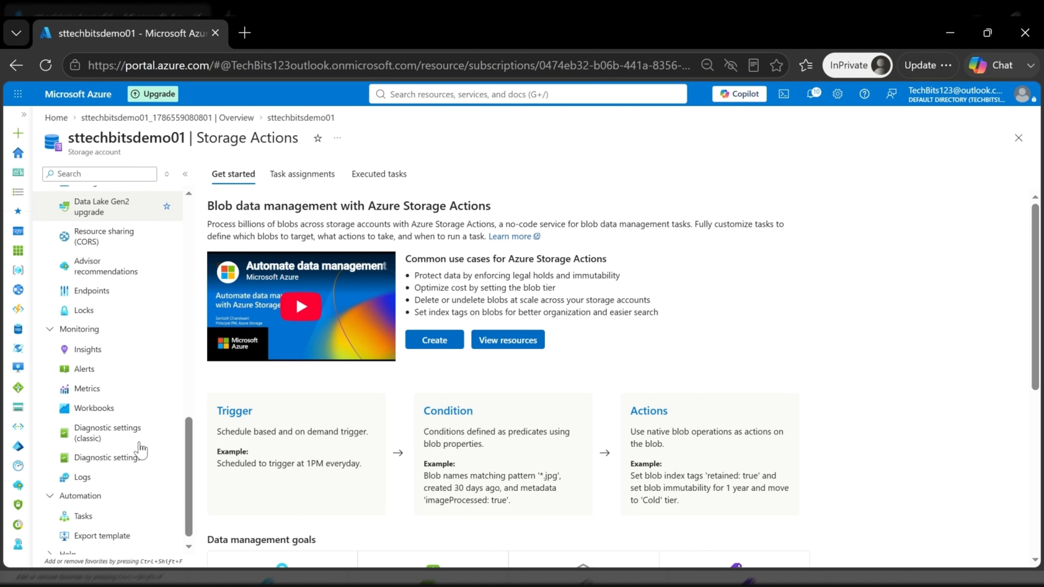
# Look through the storage account's Security + networking, Data management, Settings, Monitoring and Automation entries once more.
pyautogui.scroll(-1, 141, 450)
pyautogui.scroll(6, 142, 449)
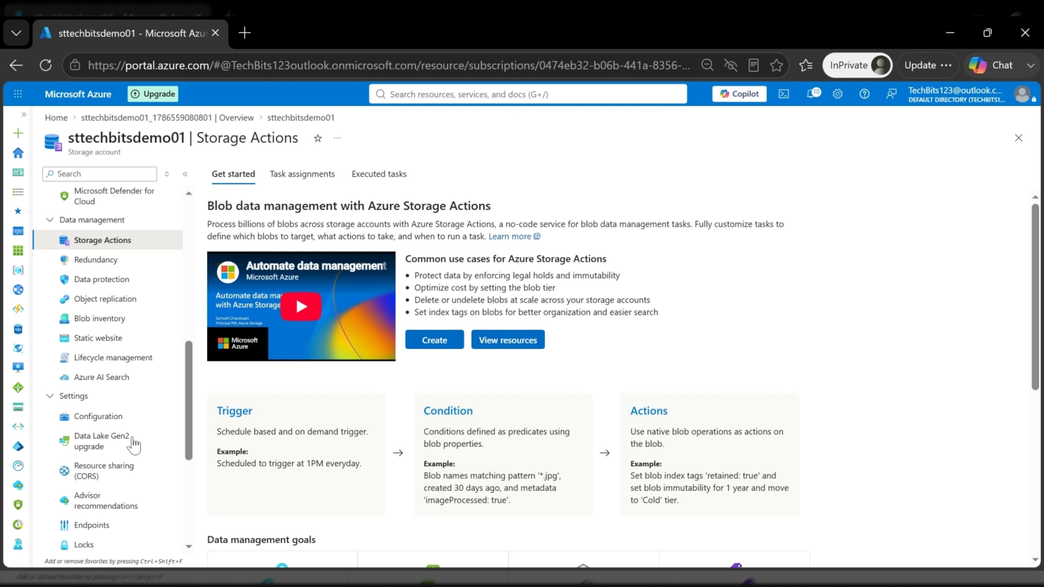
pyautogui.scroll(4, 134, 446)
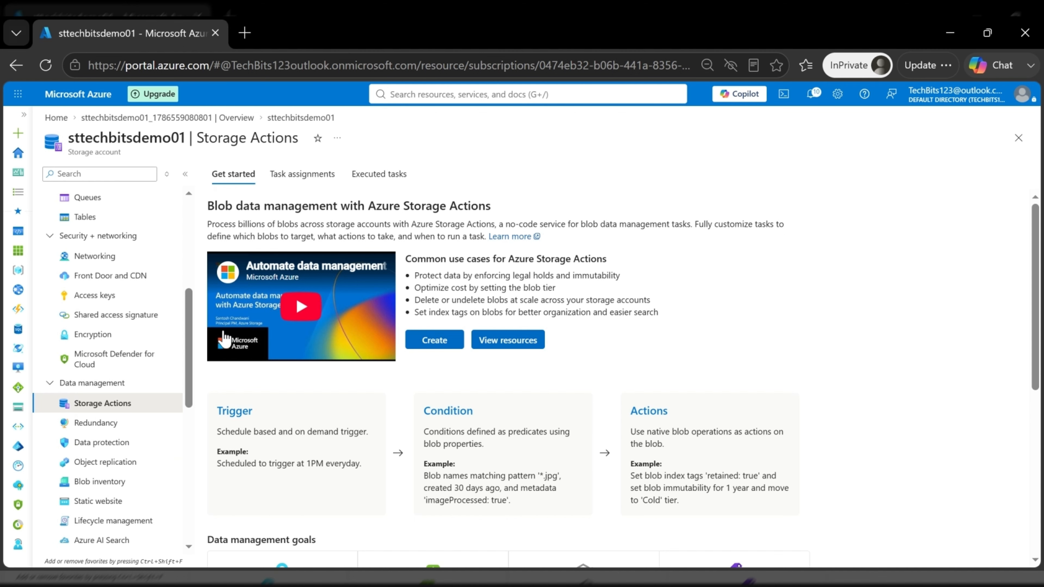
pyautogui.scroll(2, 122, 333)
pyautogui.scroll(-8, 121, 333)
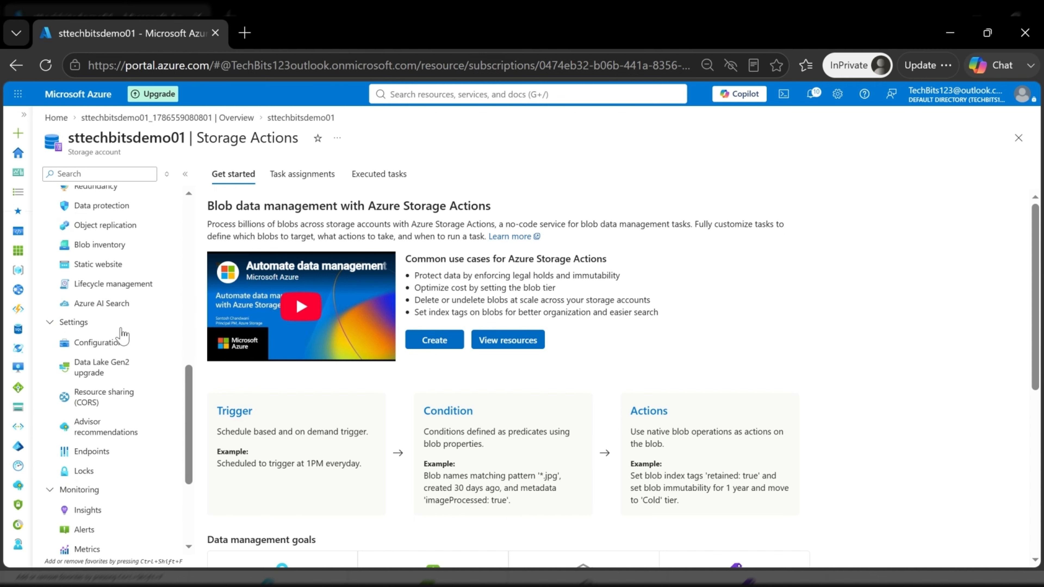
pyautogui.scroll(-4, 122, 335)
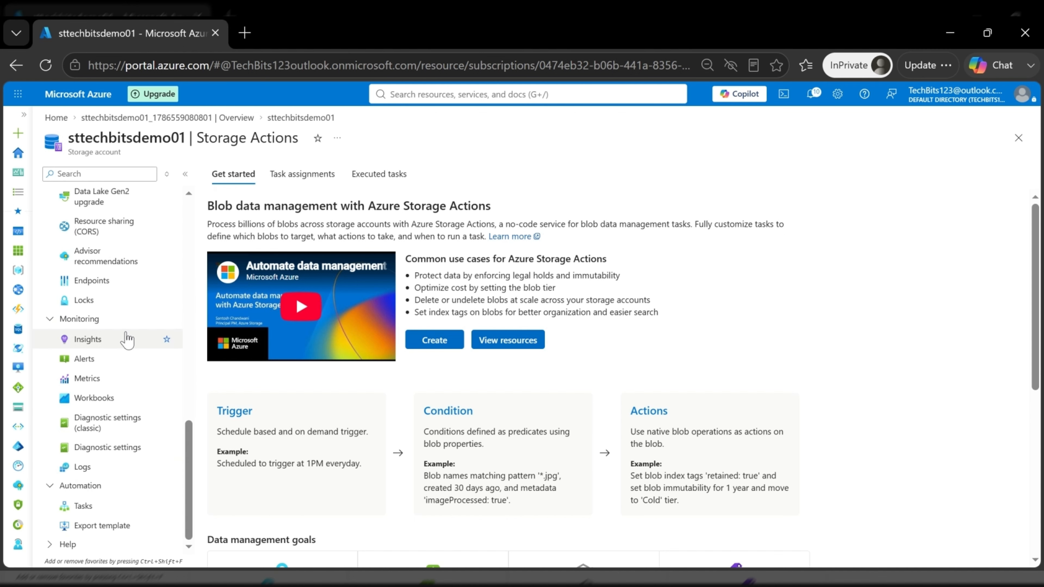
pyautogui.scroll(12, 128, 339)
pyautogui.scroll(3, 74, 349)
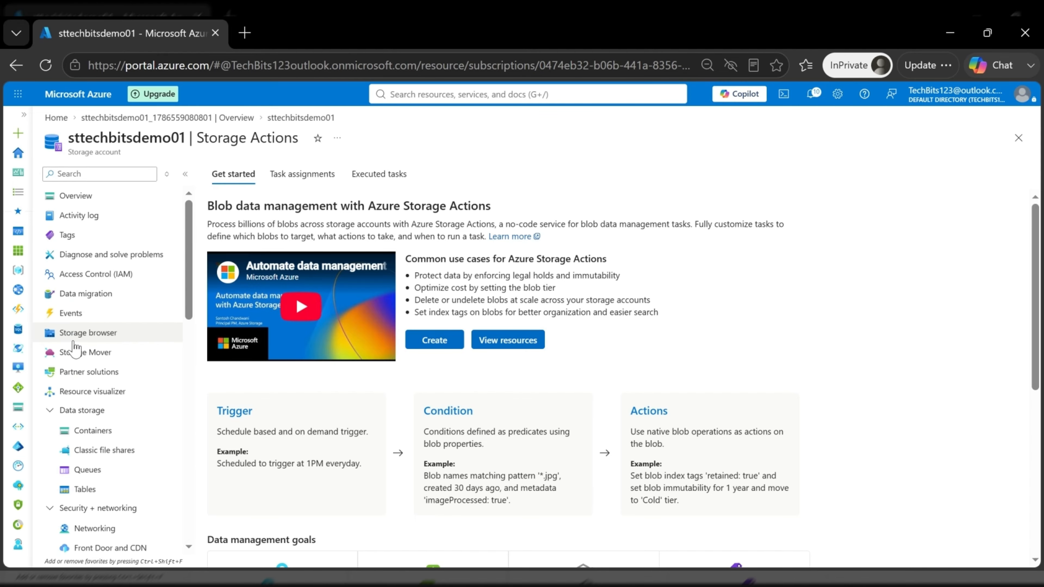
# Open the Storage browser and view the account's blob containers, classic file shares, queues and tables in turn.
pyautogui.click(62, 338)
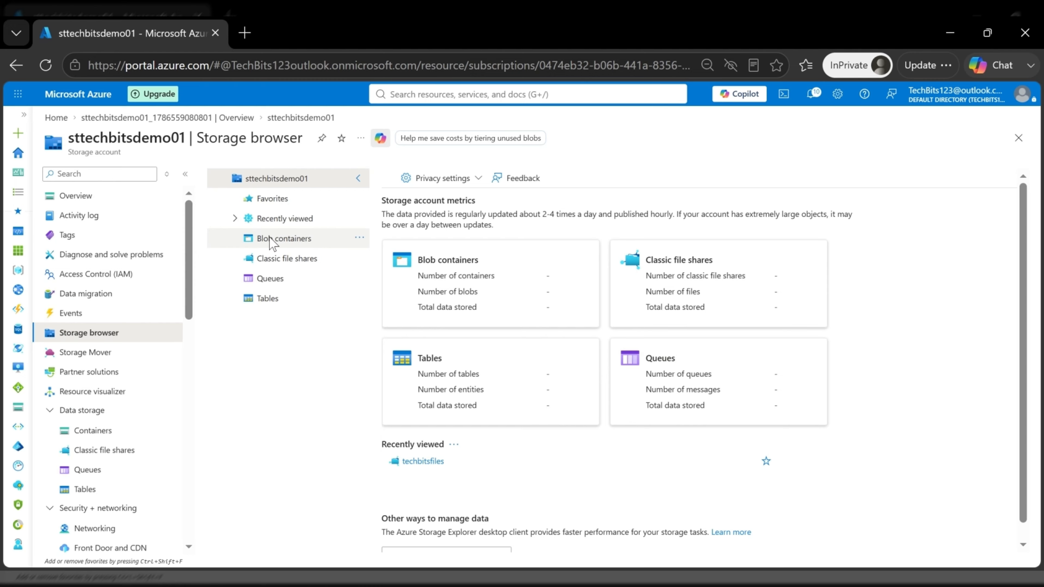
pyautogui.click(271, 247)
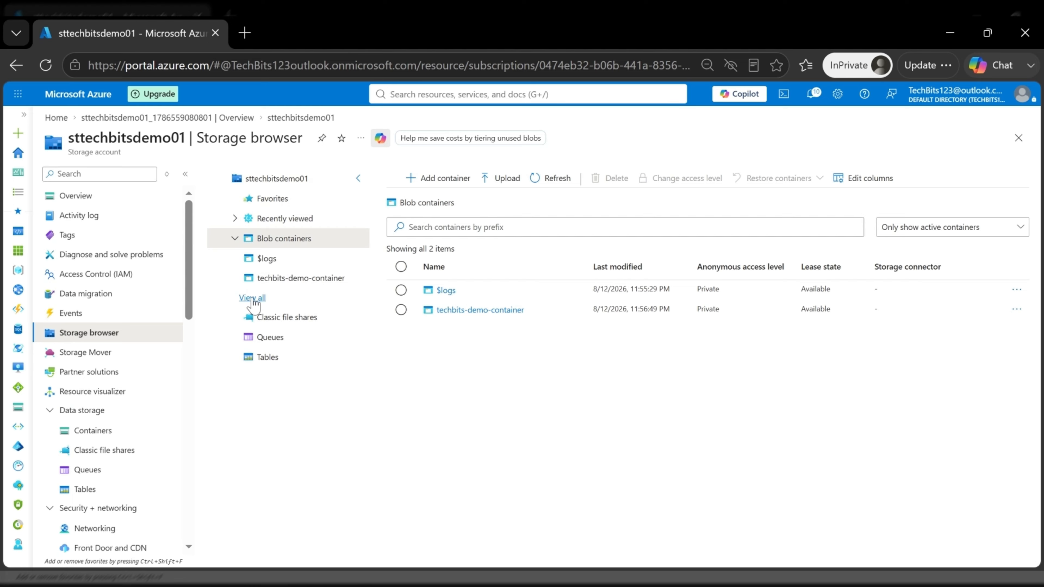
pyautogui.click(279, 321)
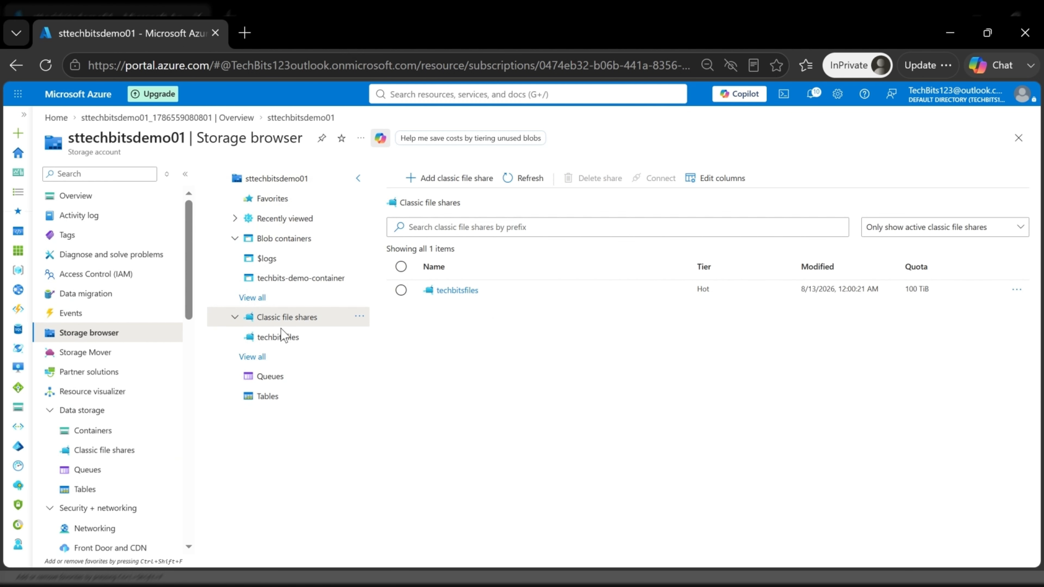
pyautogui.click(271, 377)
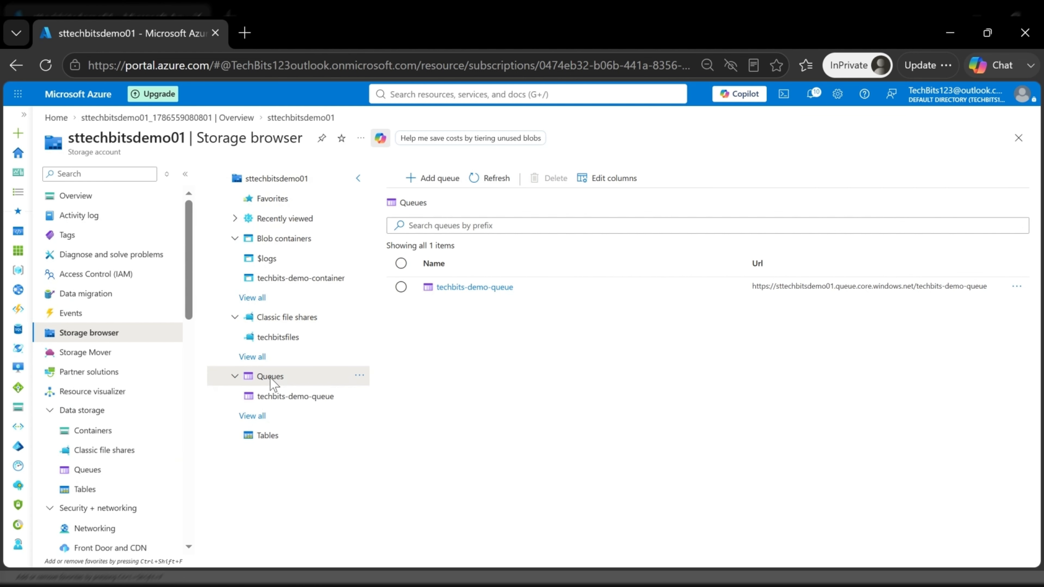
pyautogui.click(264, 436)
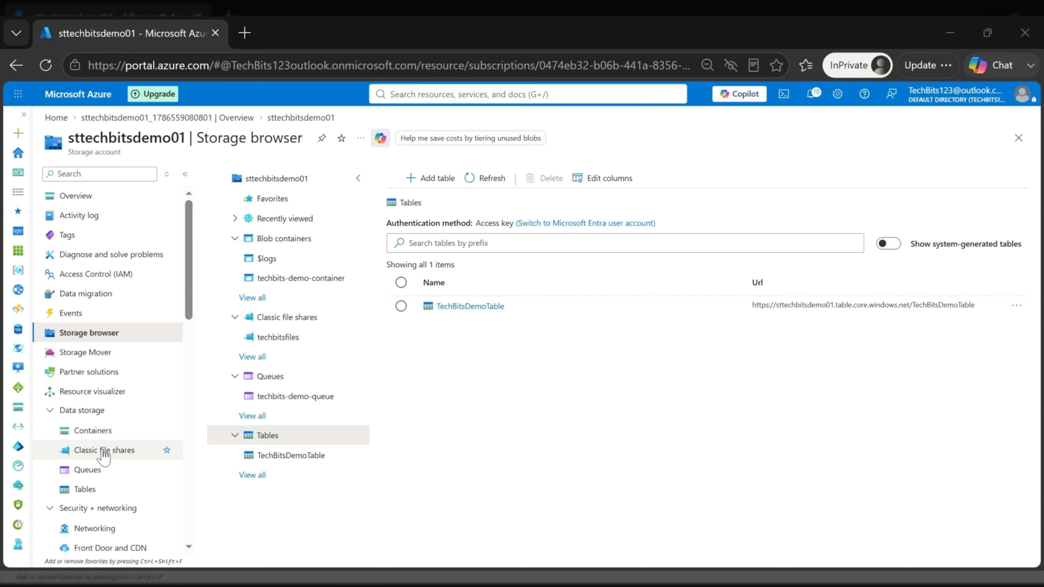
# Review the Access keys page and the Shared access signature options under Security + networking.
pyautogui.click(96, 509)
pyautogui.scroll(-2, 124, 485)
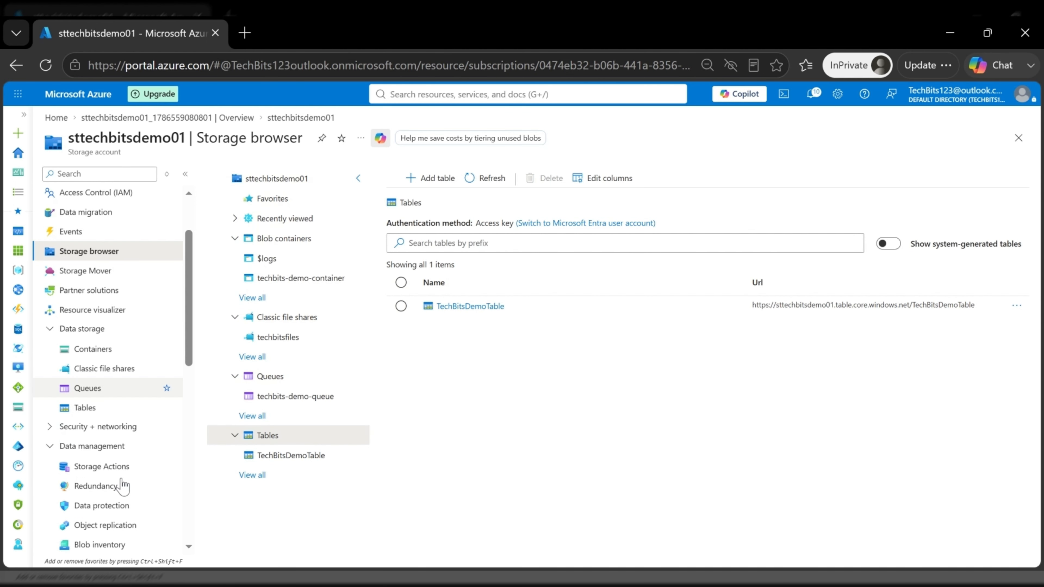
pyautogui.click(48, 429)
pyautogui.scroll(-2, 135, 463)
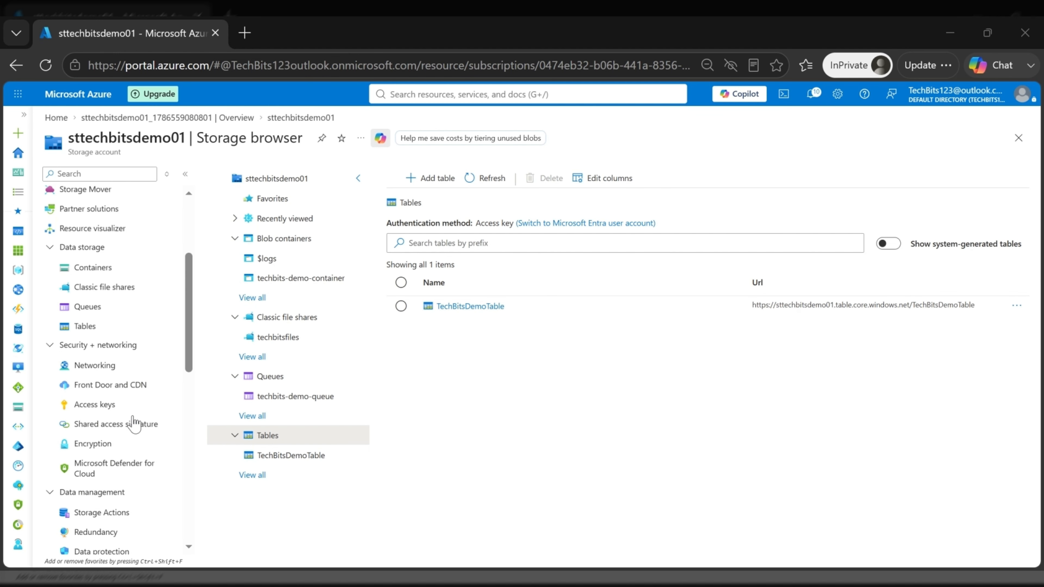
pyautogui.click(84, 407)
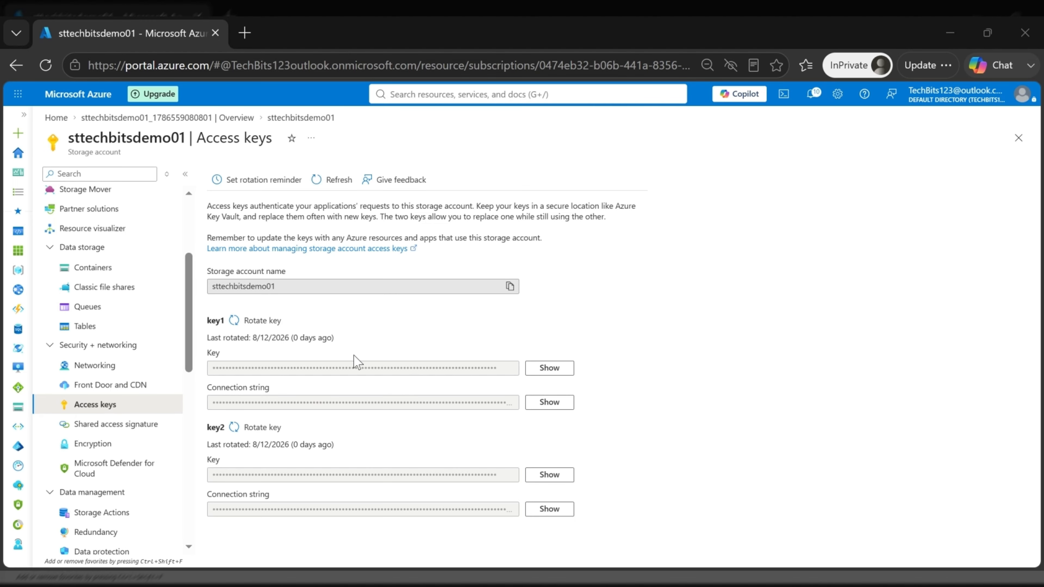
pyautogui.click(93, 428)
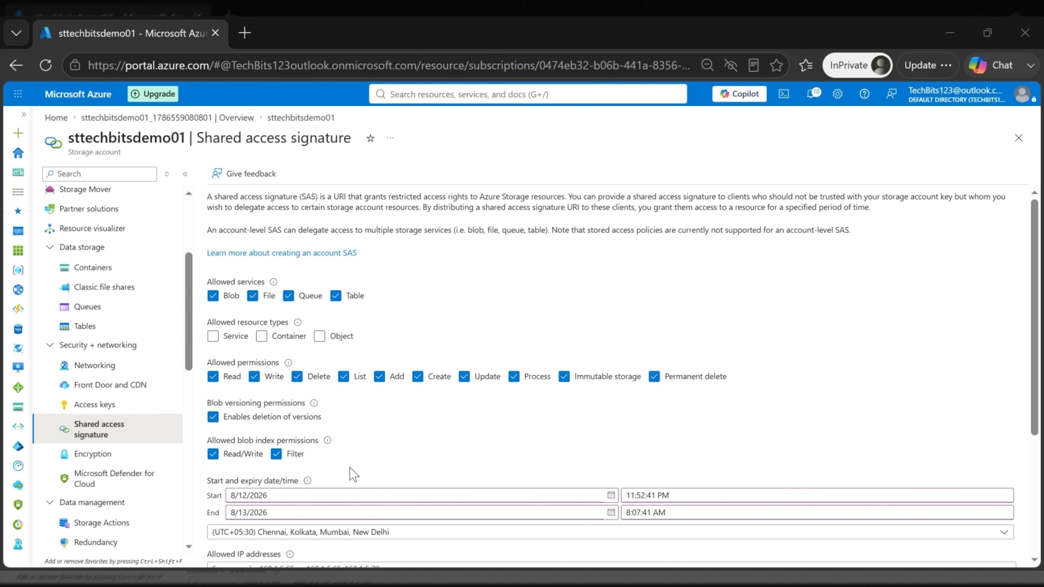
pyautogui.scroll(-3, 352, 475)
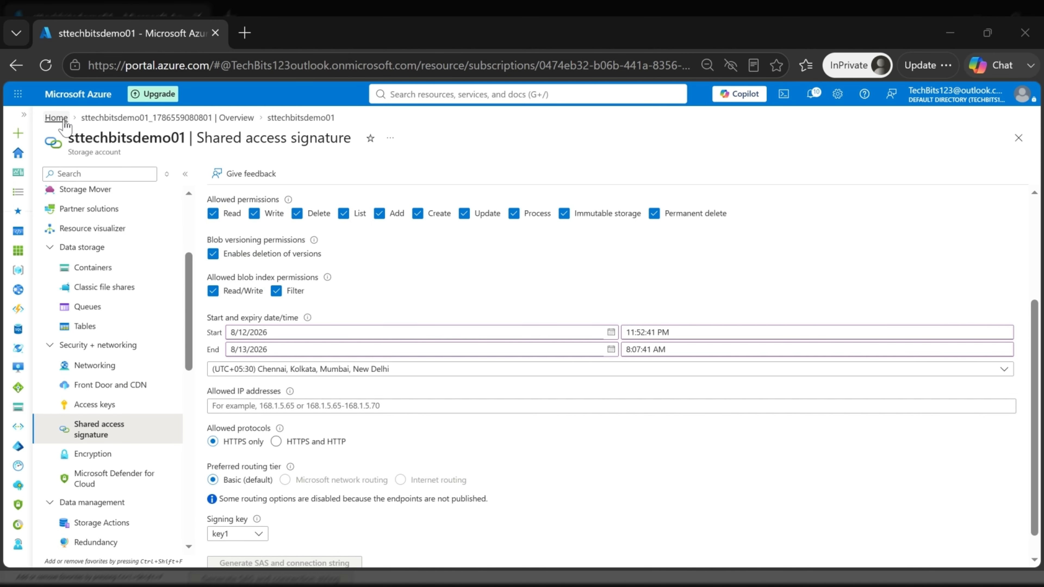
# Return to the portal home, find the Resource groups service and open the RG-TechBits-Storage-Demo resource group.
pyautogui.click(56, 118)
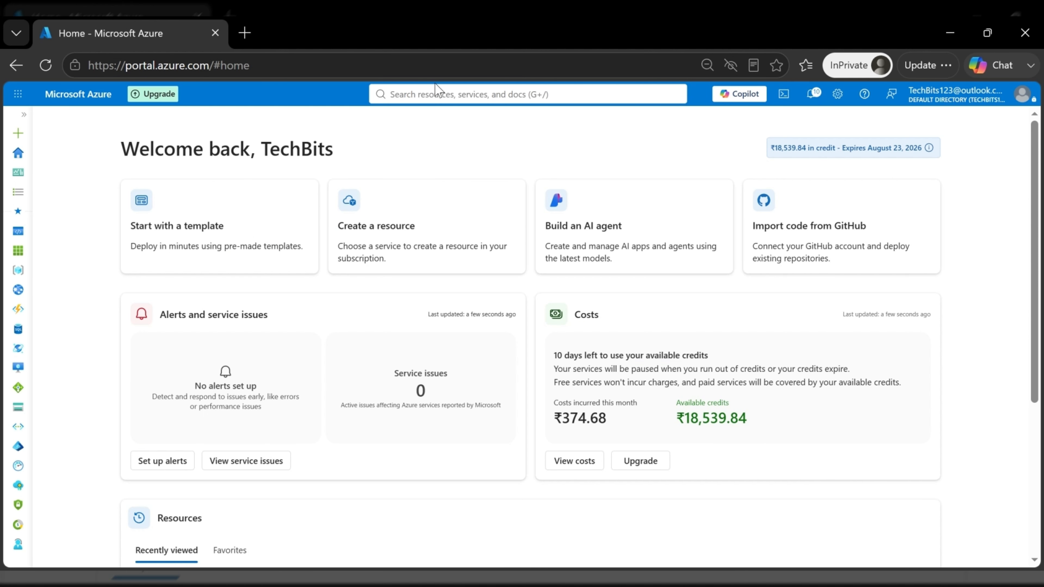
pyautogui.click(429, 94)
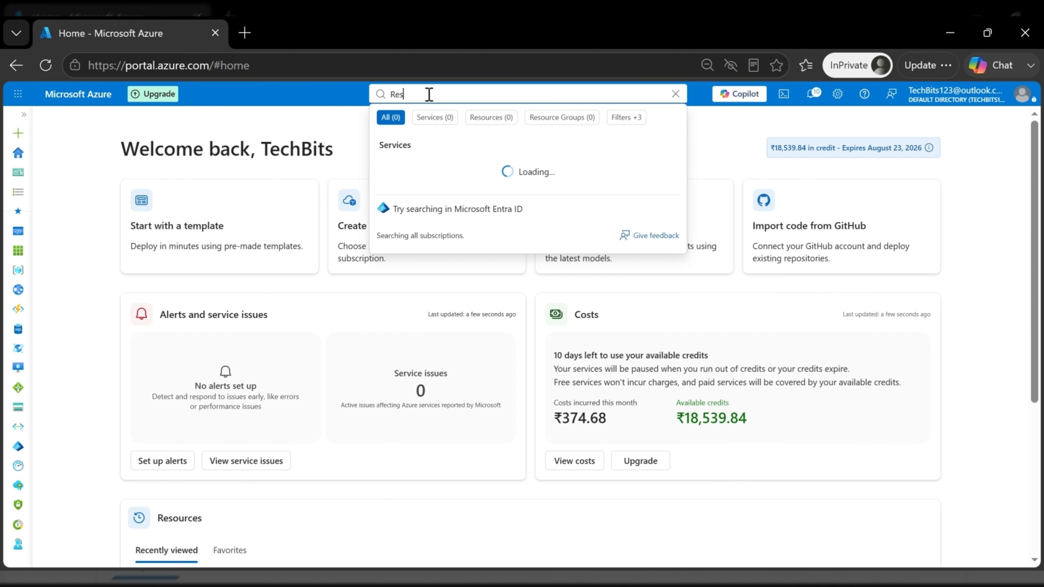
pyautogui.write('our')
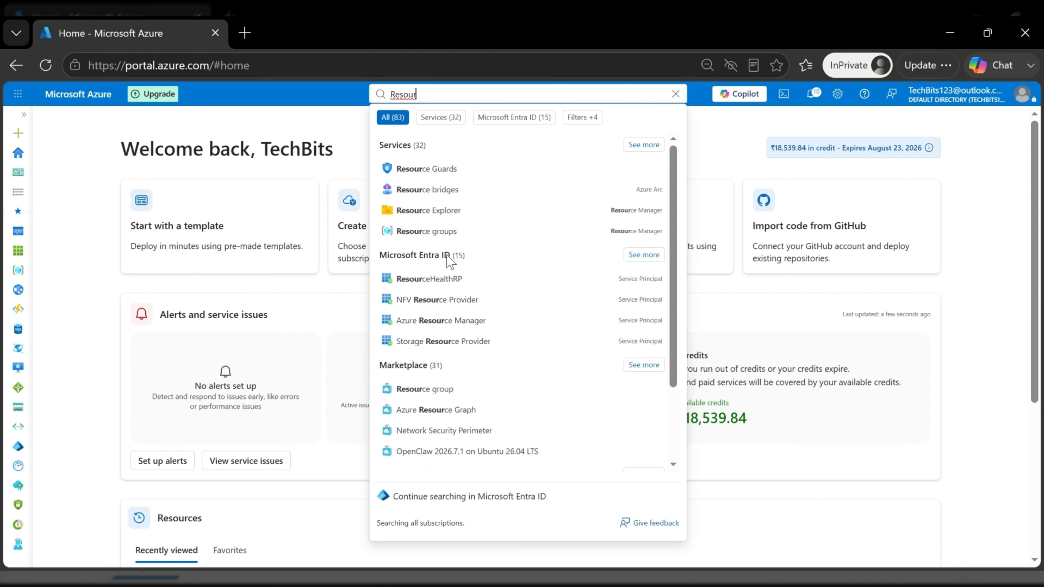
pyautogui.click(440, 231)
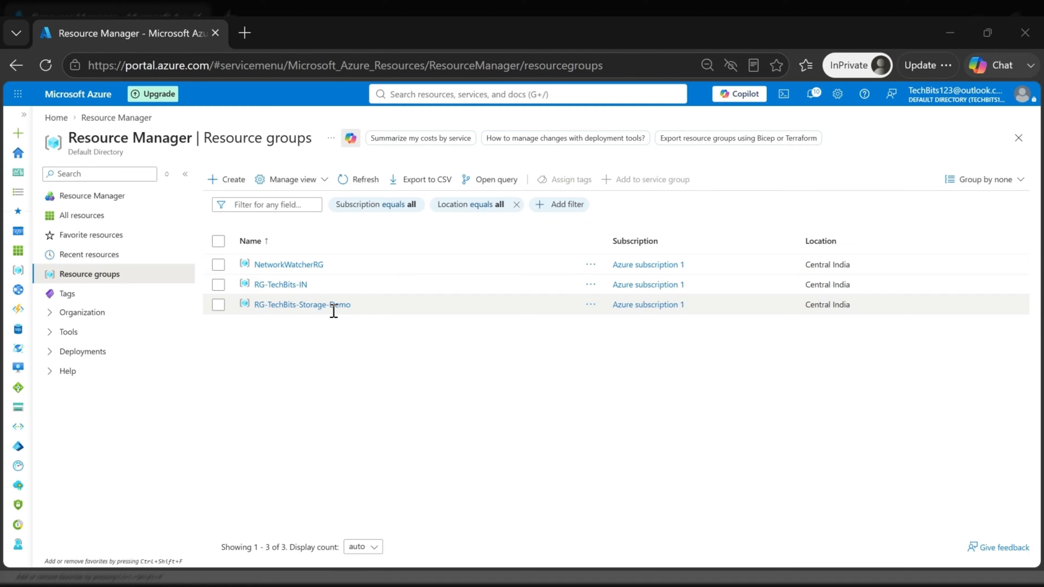
pyautogui.click(300, 305)
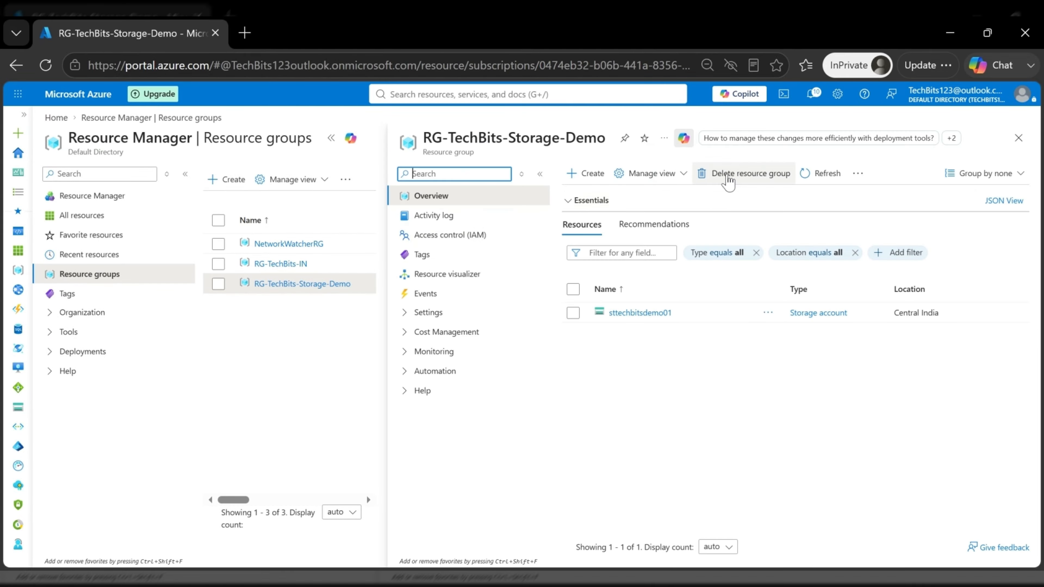
pyautogui.click(728, 177)
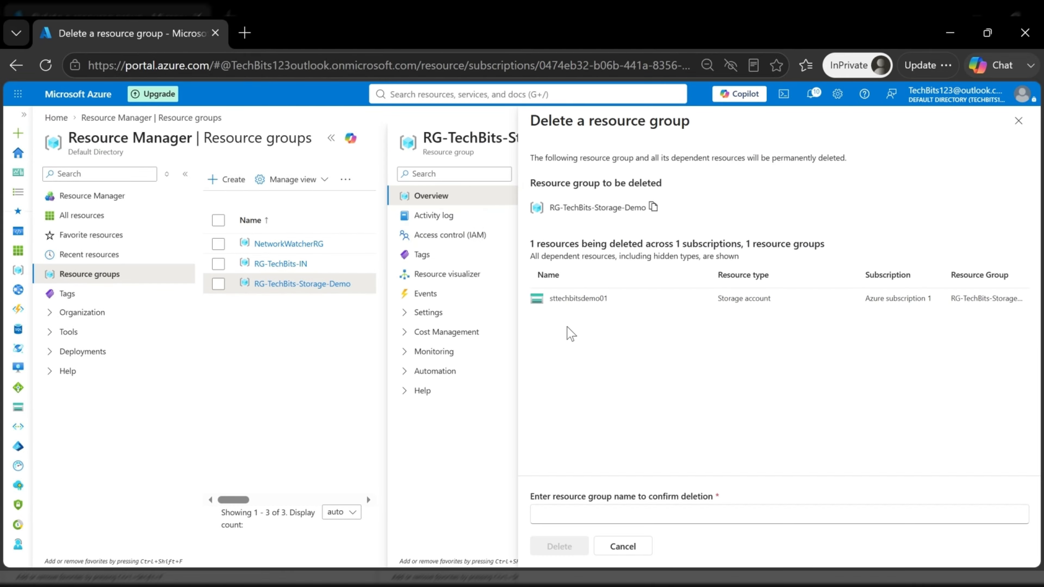
pyautogui.click(579, 516)
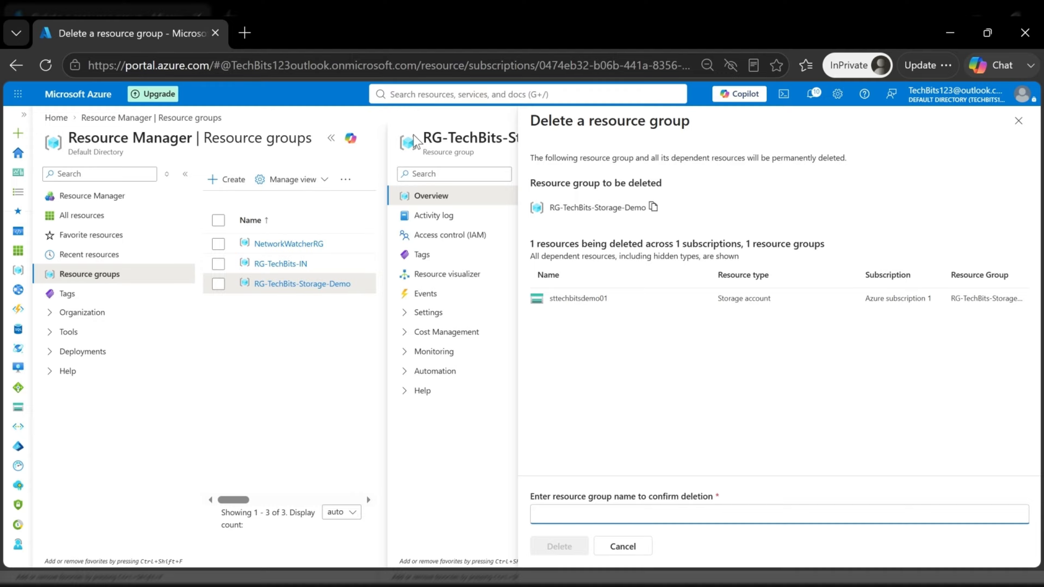
pyautogui.moveTo(415, 141); pyautogui.dragTo(556, 134)
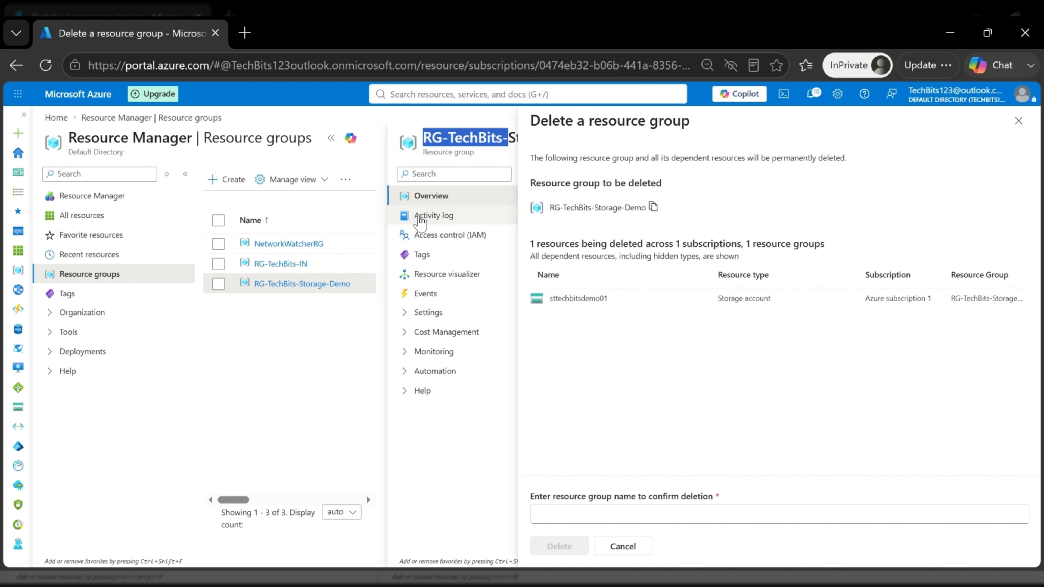
pyautogui.click(625, 126)
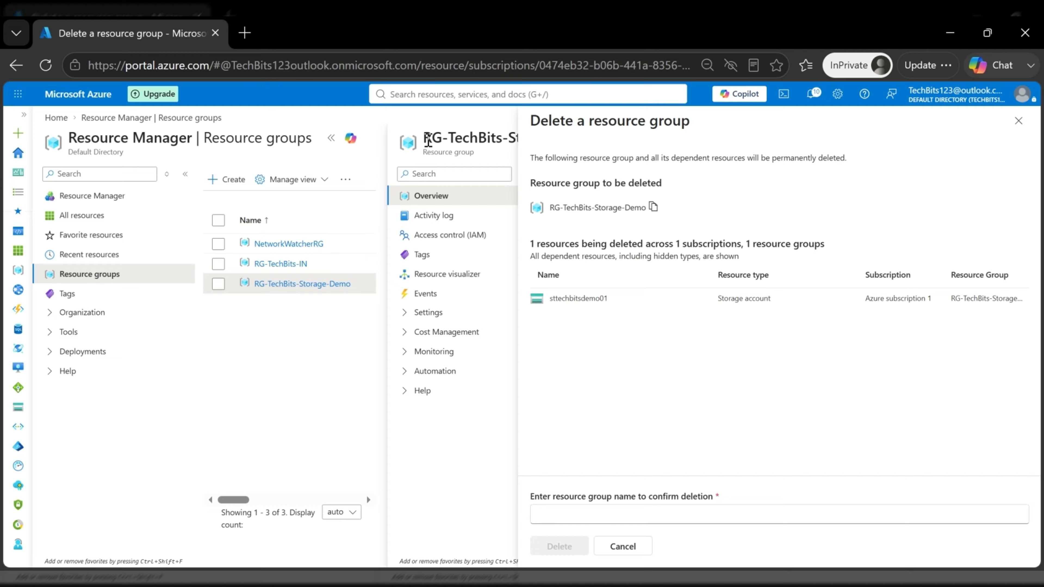
pyautogui.moveTo(428, 142); pyautogui.dragTo(525, 149)
pyautogui.hotkey('ctrl', 'c')
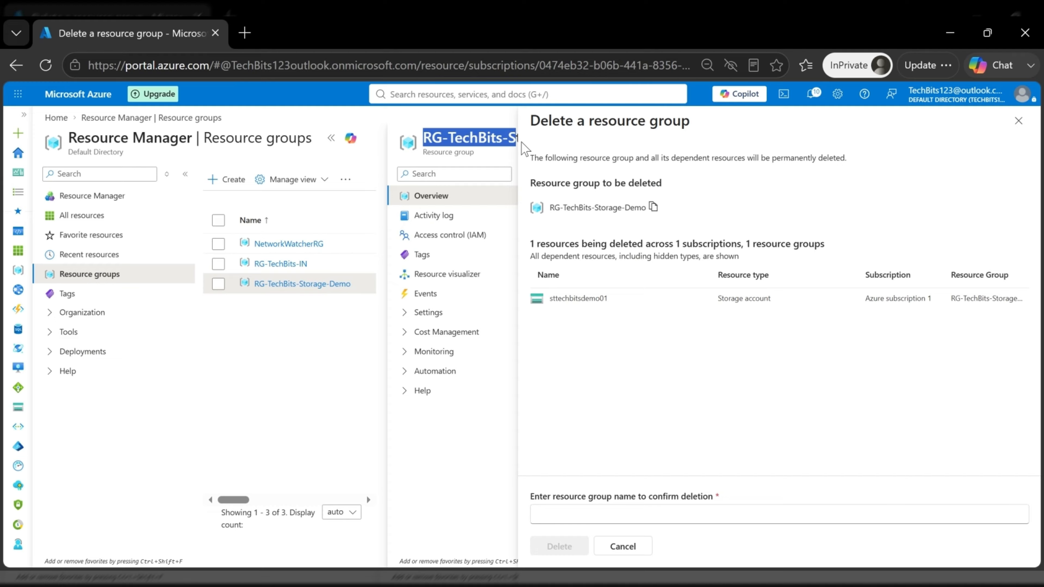
pyautogui.click(1021, 125)
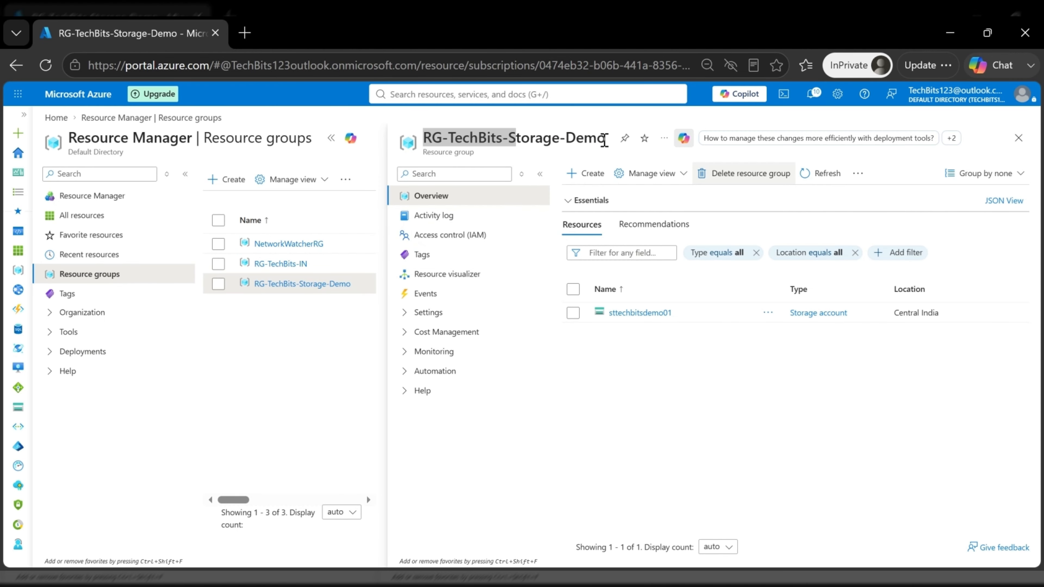
# Copy the full resource group name, start deleting the group and enter RG-TechBits-Storage-Demo as the deletion confirmation.
pyautogui.moveTo(604, 140); pyautogui.dragTo(423, 142)
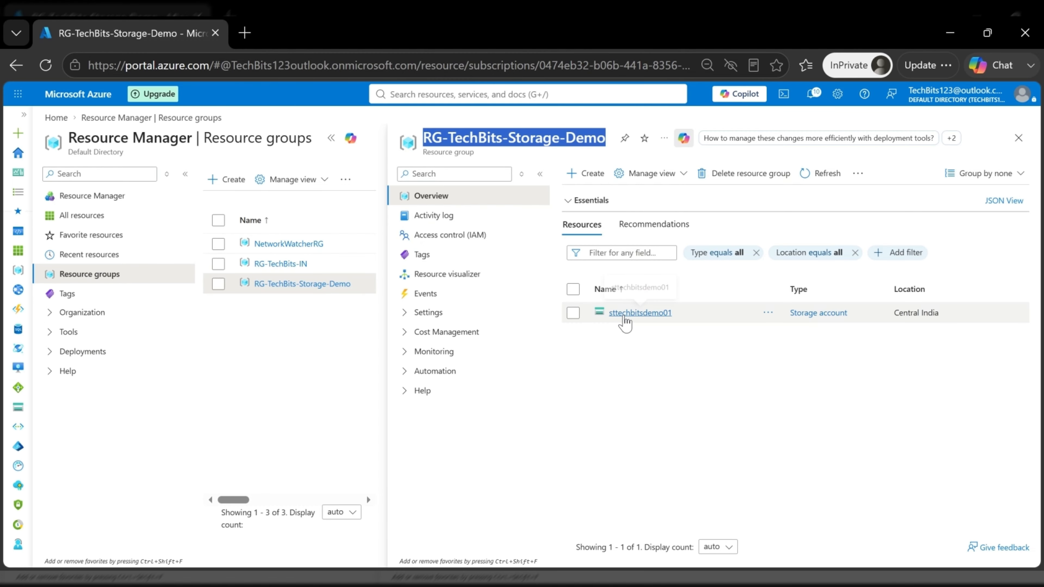
pyautogui.click(745, 175)
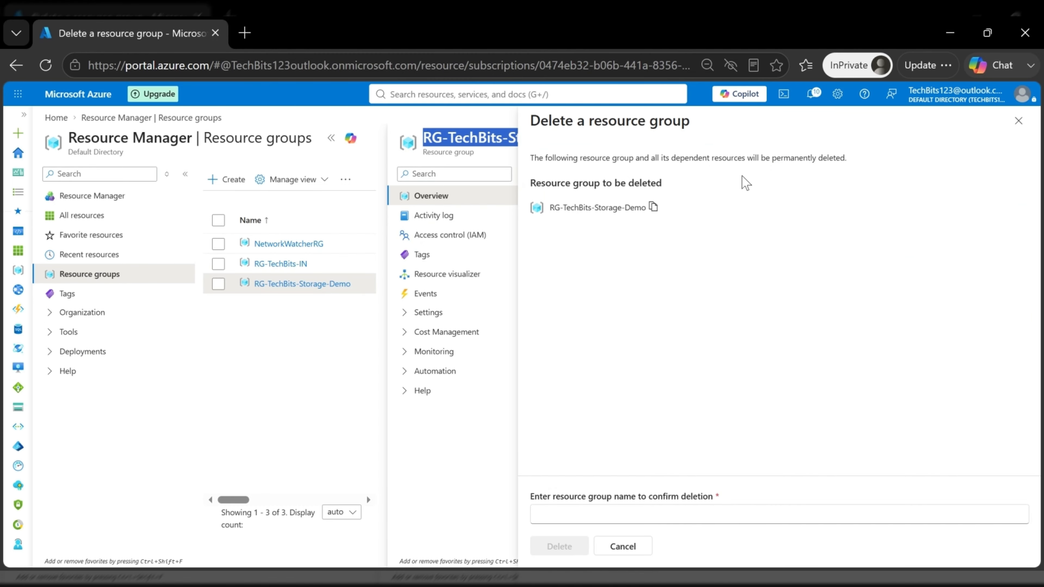
pyautogui.click(569, 518)
pyautogui.hotkey('ctrl', 'v')
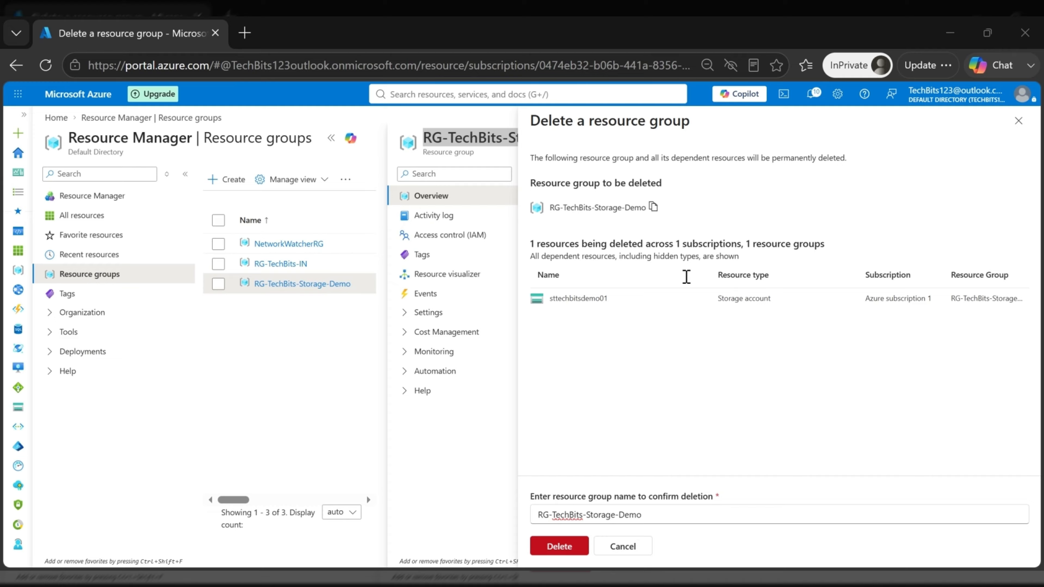
pyautogui.click(663, 449)
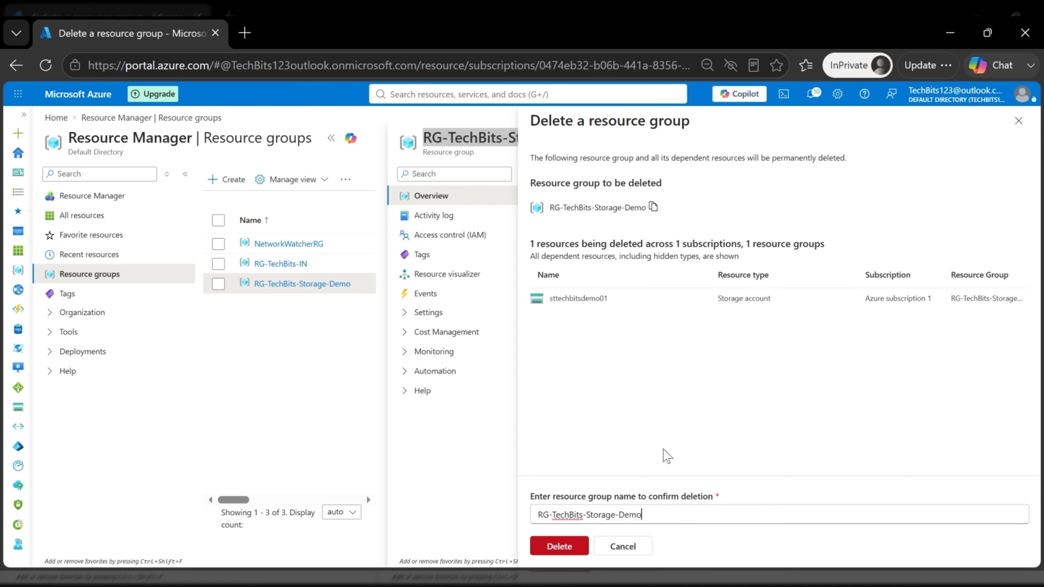
pyautogui.click(678, 381)
pyautogui.click(778, 493)
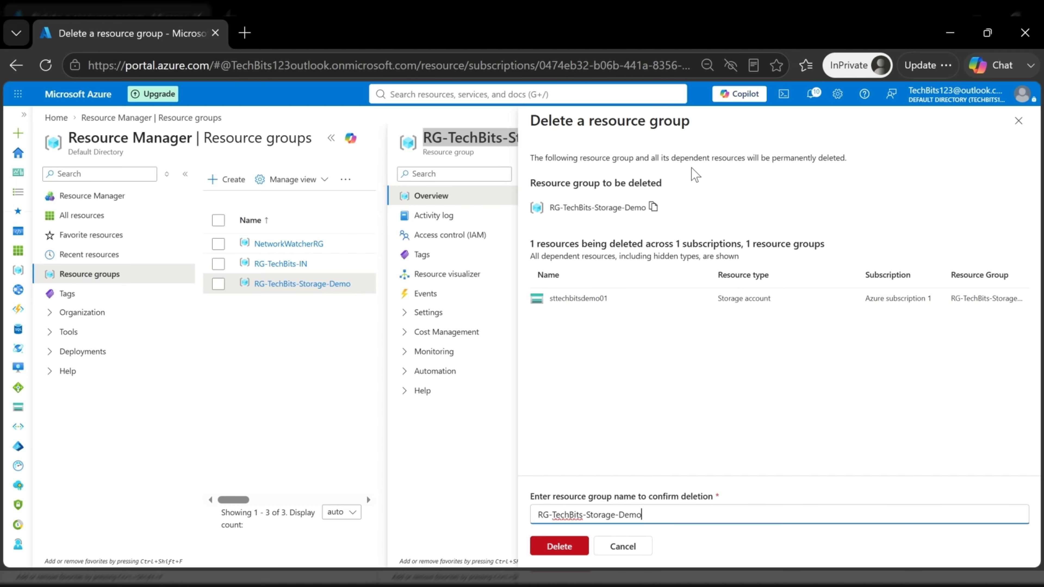
pyautogui.click(634, 117)
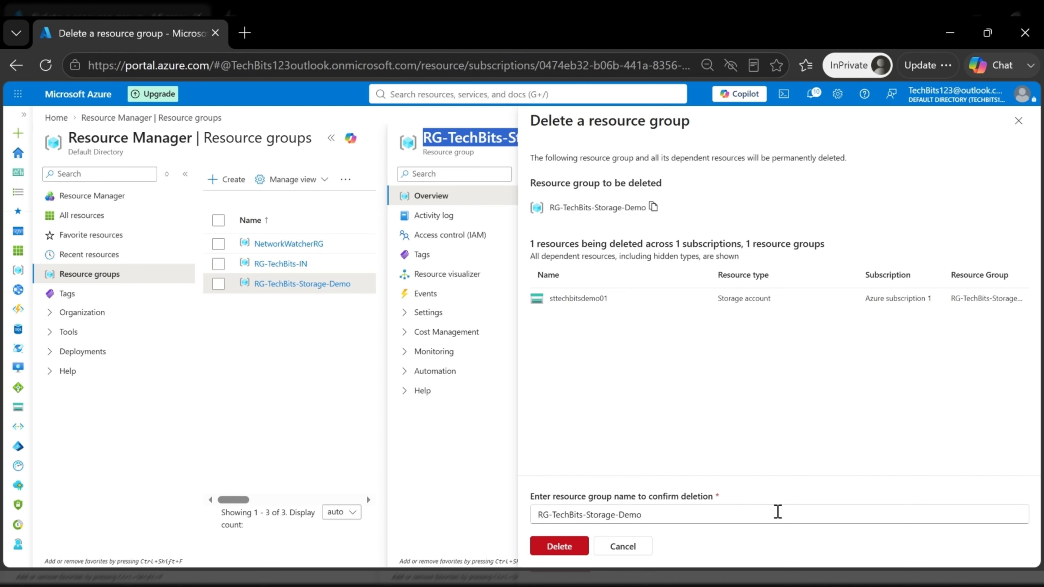
pyautogui.click(444, 530)
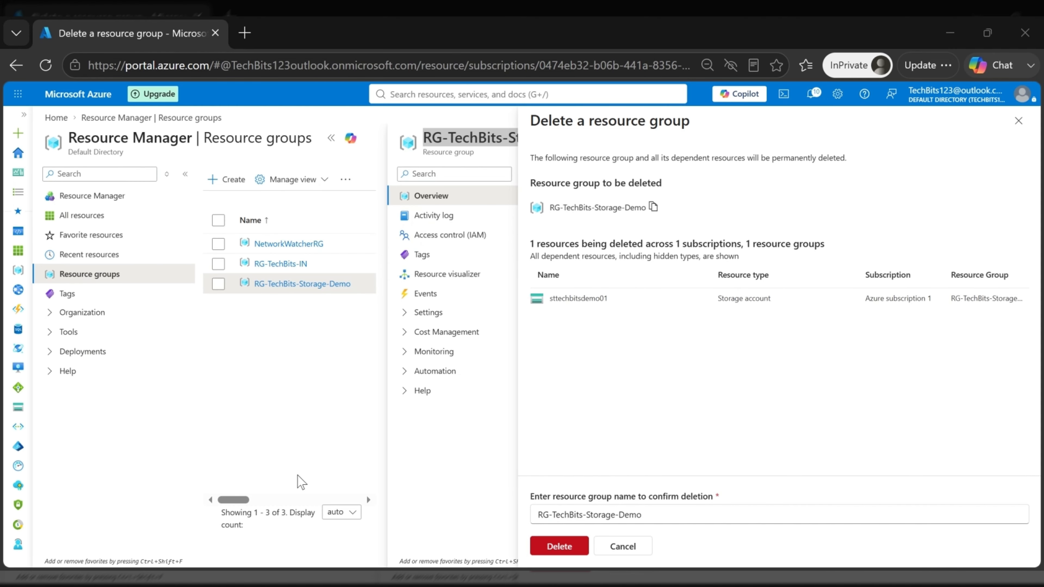
# Confirm the permanent deletion of the resource group with its storage account and check its progress in the notifications.
pyautogui.click(582, 550)
pyautogui.click(761, 399)
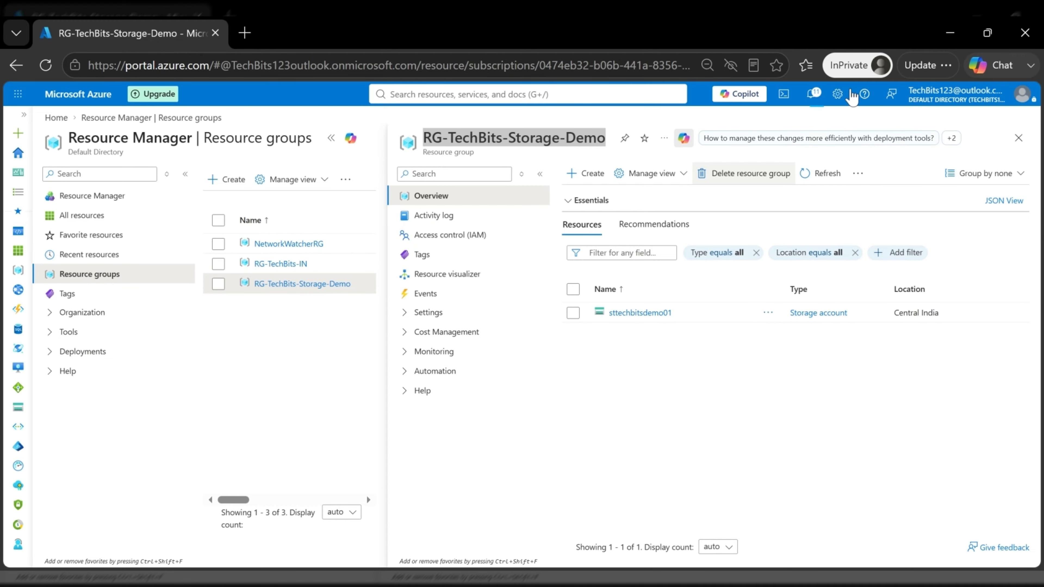
pyautogui.click(809, 98)
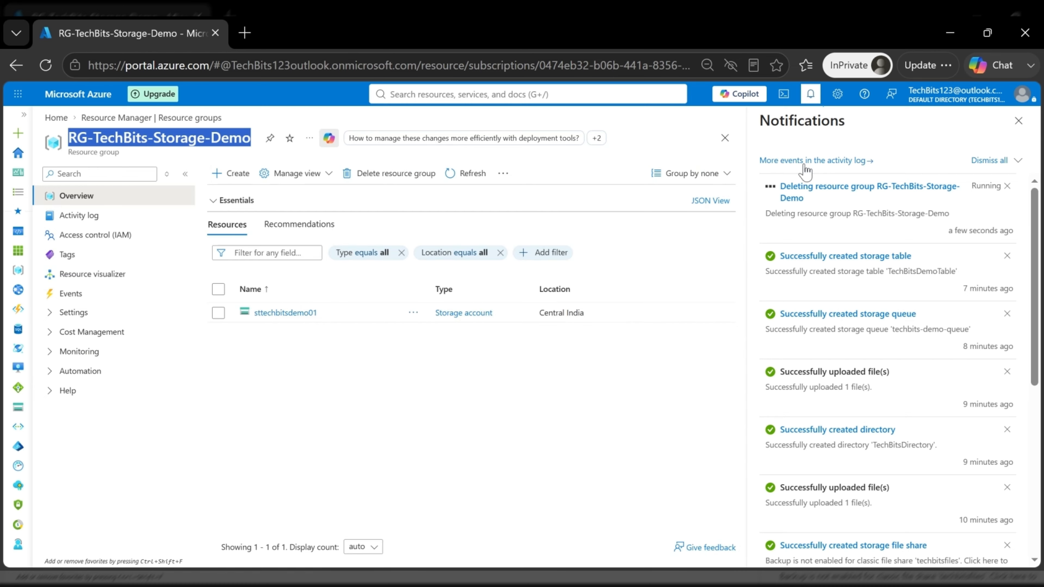